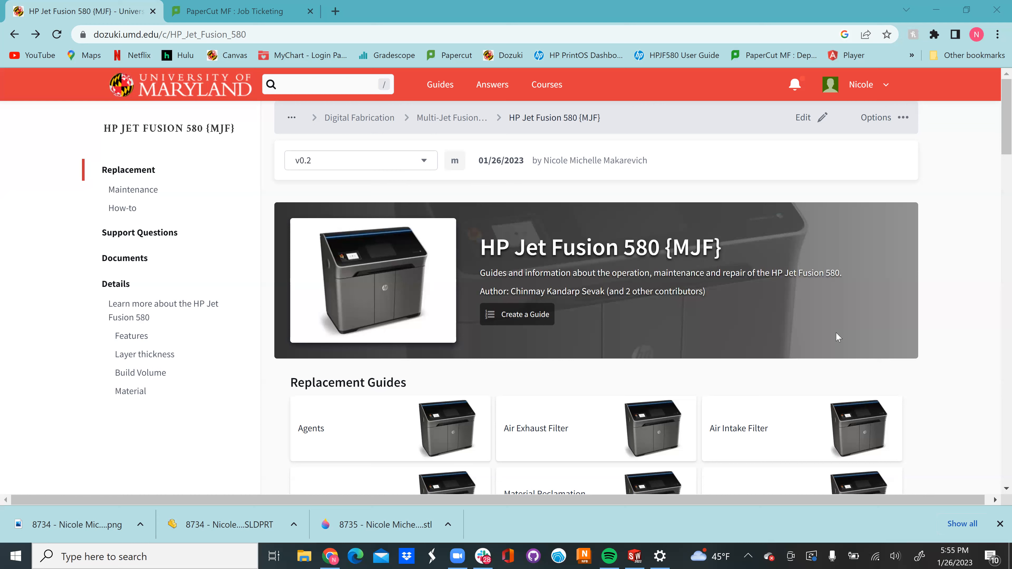
# Switch to Autodesk Netfabb, search the addable machines for HP, and dismiss the machine setup without adding a machine
pyautogui.click(584, 554)
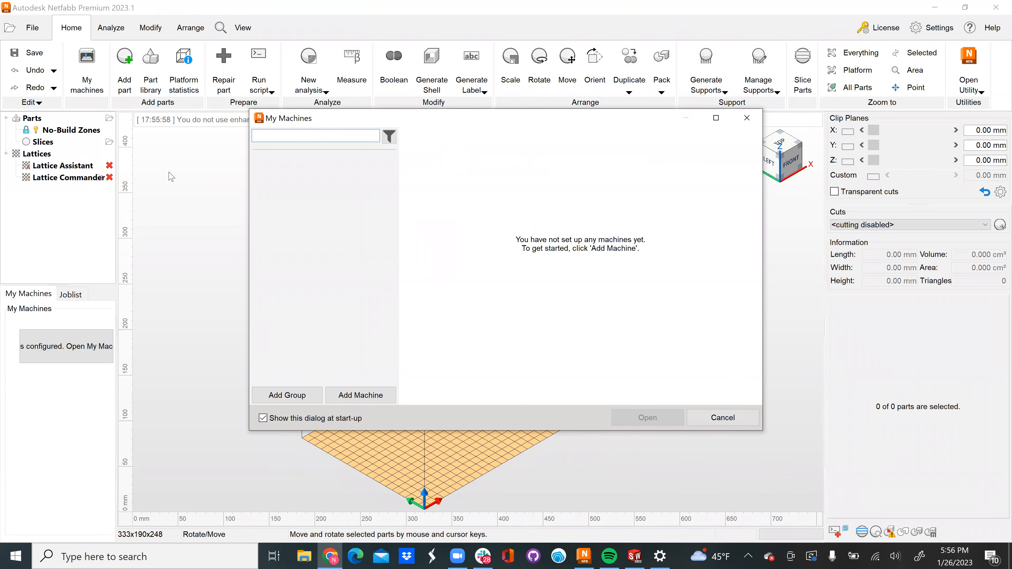
pyautogui.click(368, 396)
pyautogui.scroll(-1, 351, 264)
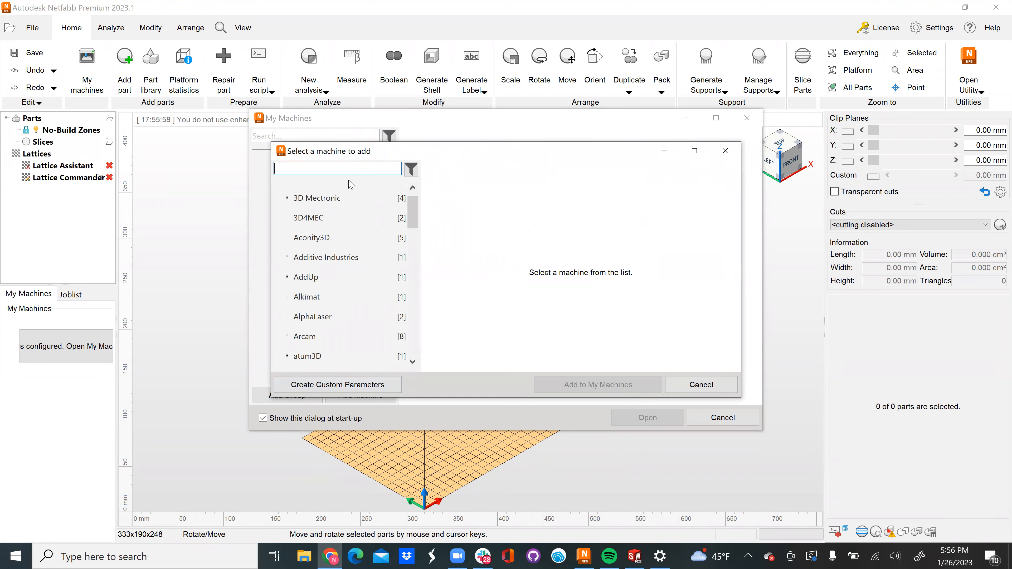
pyautogui.write('hp')
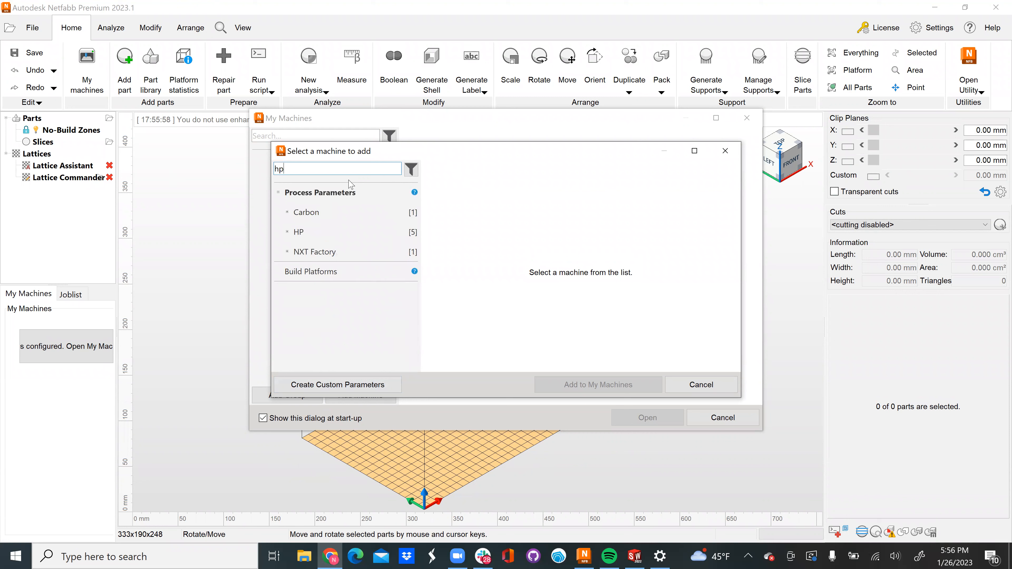
pyautogui.click(310, 234)
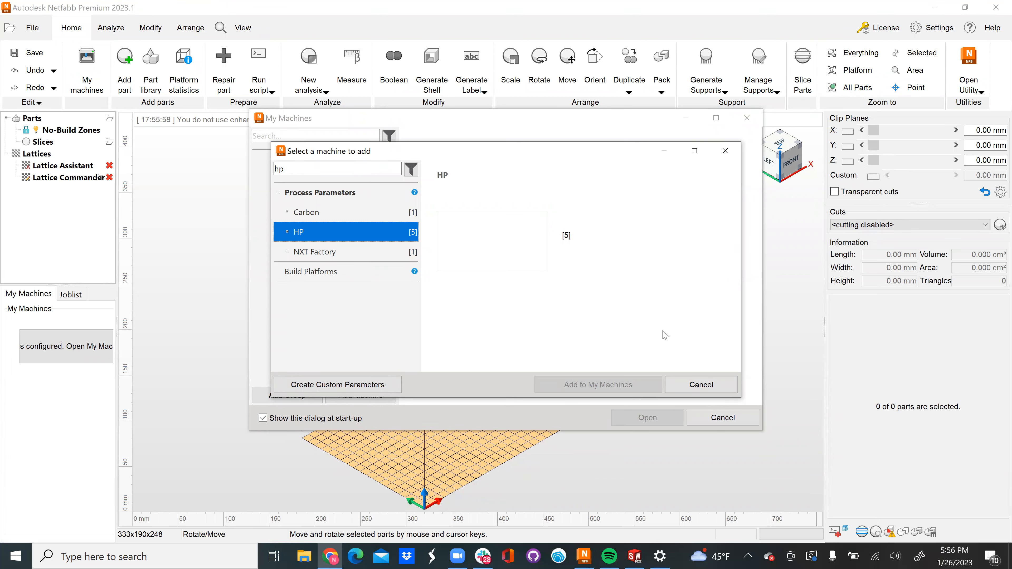
pyautogui.click(716, 385)
pyautogui.click(723, 418)
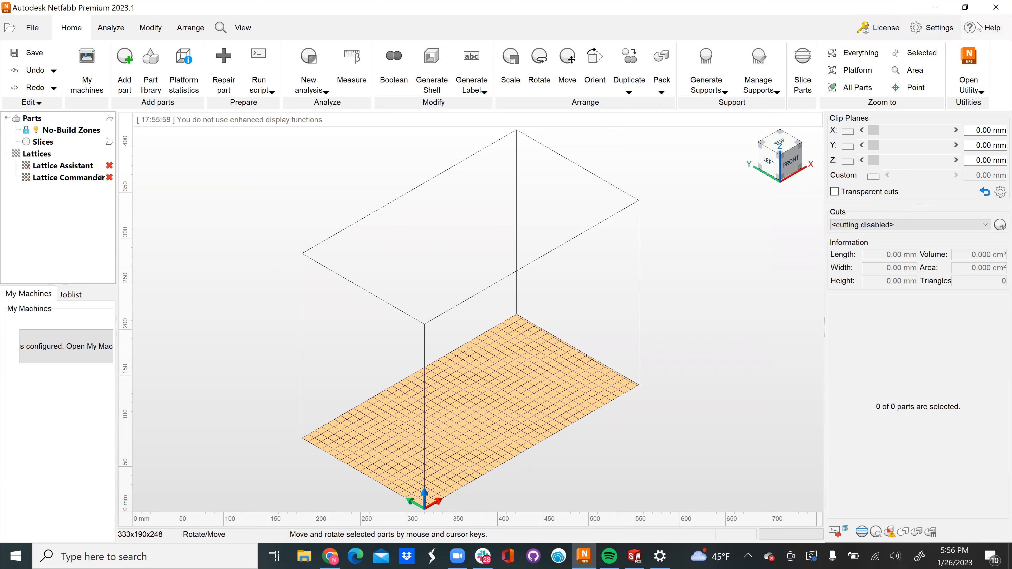
# Open the program settings in a widened window and open the default platform size for editing
pyautogui.click(945, 32)
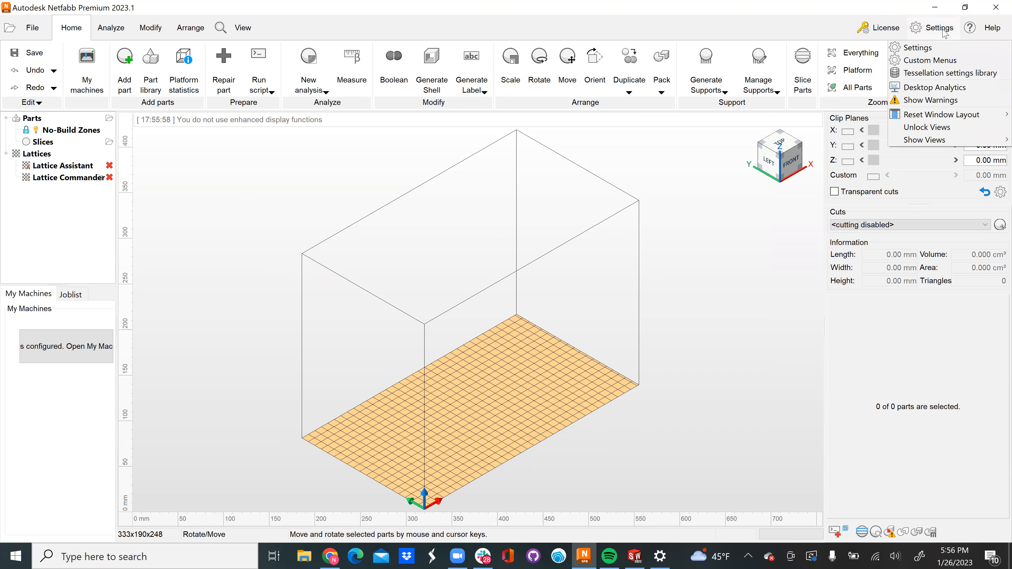
pyautogui.click(931, 52)
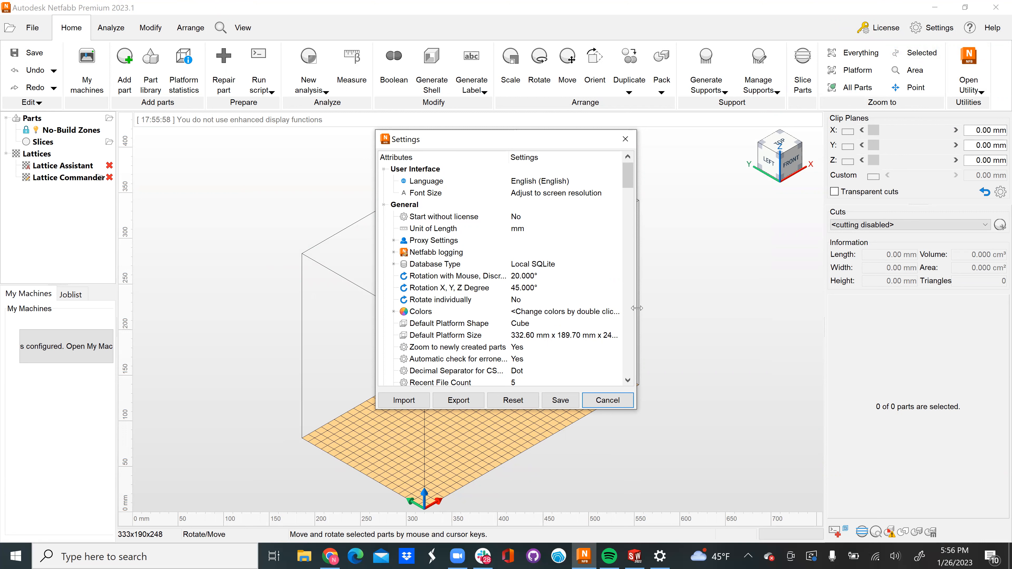
pyautogui.moveTo(637, 308); pyautogui.dragTo(716, 308)
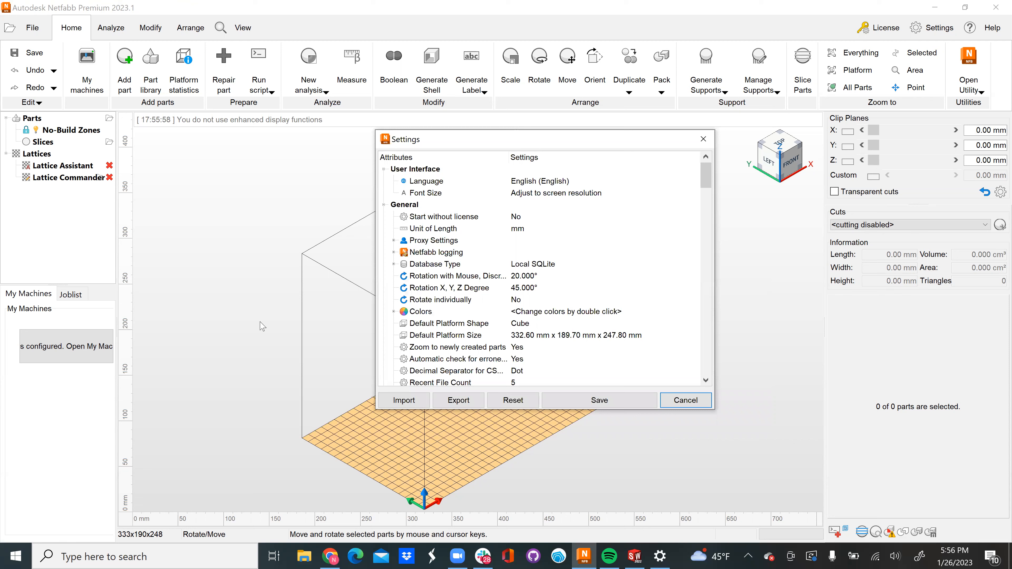
pyautogui.doubleClick(531, 336)
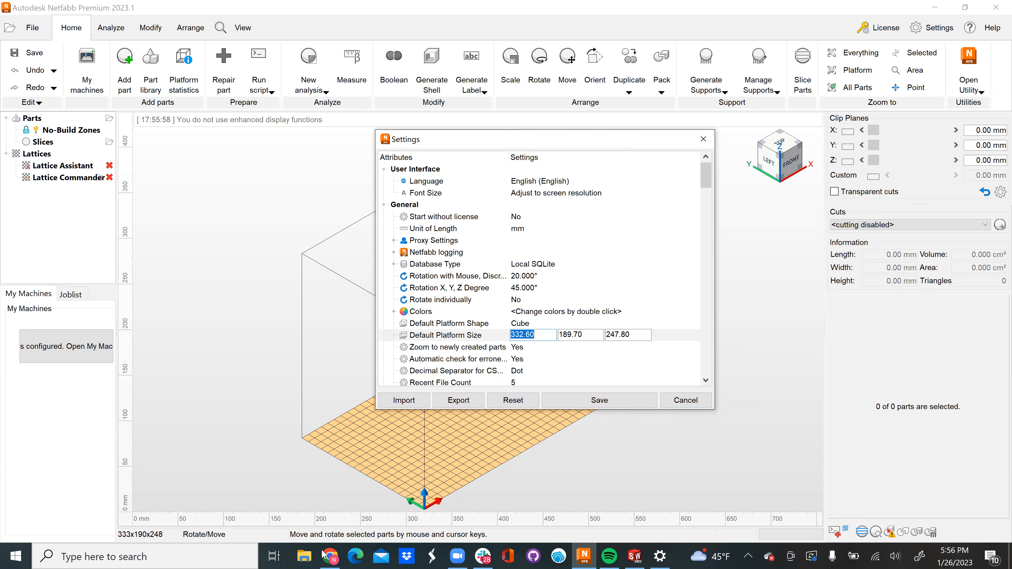
# Switch to Chrome and look up the build volume on the HP Jet Fusion 580 page
pyautogui.click(329, 556)
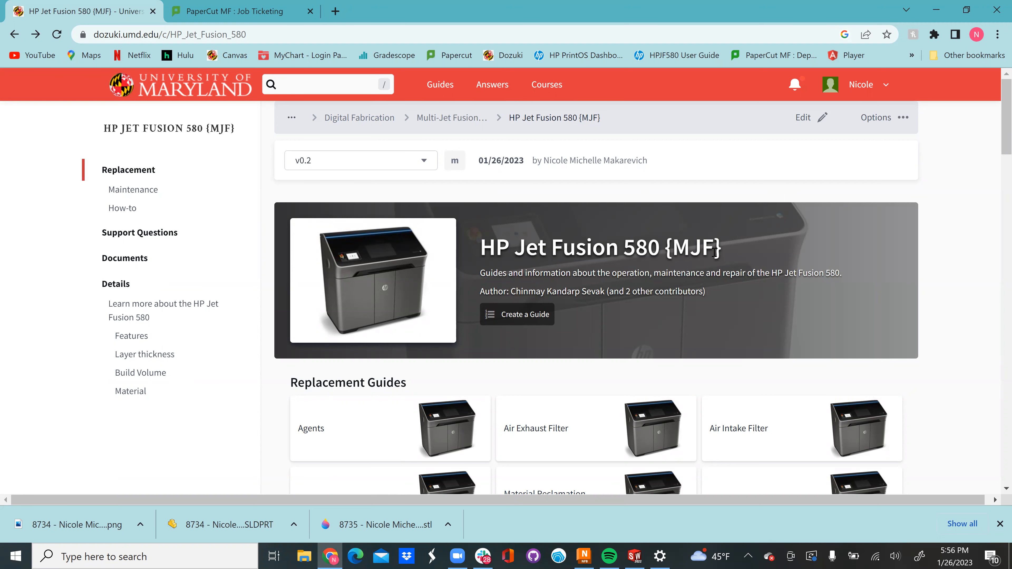
pyautogui.scroll(-1, 713, 252)
pyautogui.scroll(-5, 713, 248)
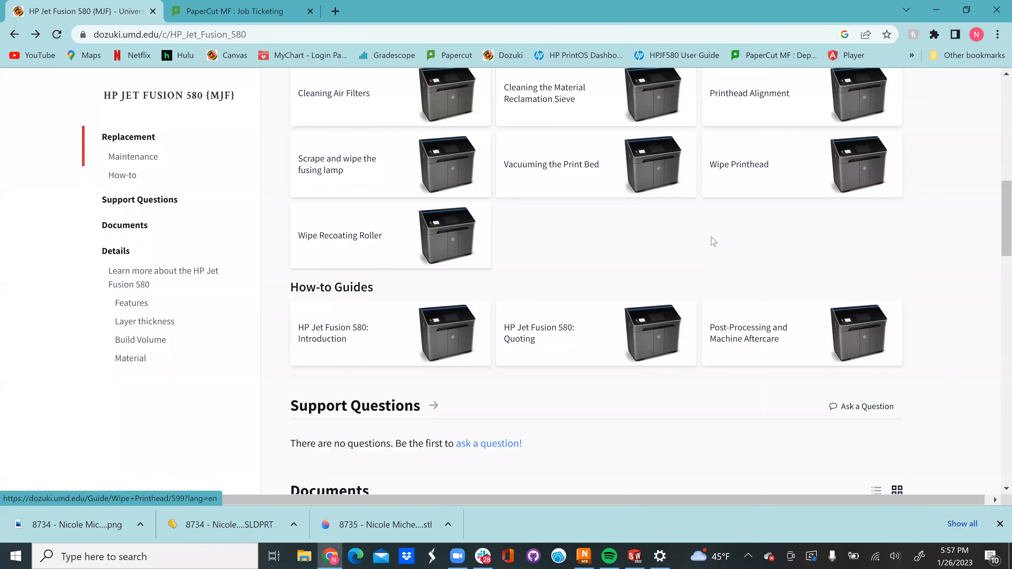
pyautogui.scroll(-10, 710, 240)
pyautogui.moveTo(315, 302); pyautogui.dragTo(426, 307)
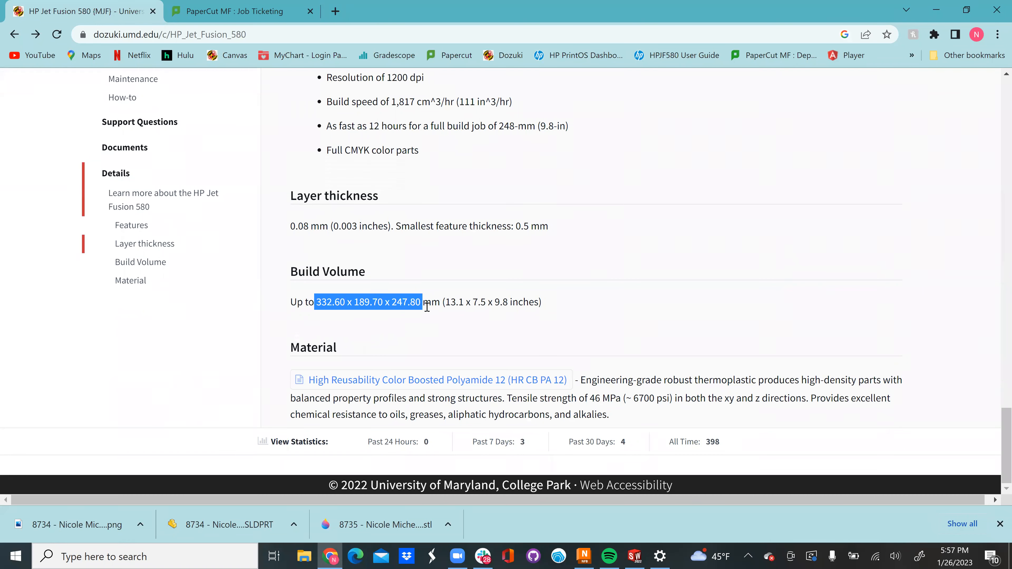
# Return to Netfabb and save the settings with a default platform size of 332.60 x 189.70 x 247.80 mm
pyautogui.click(585, 556)
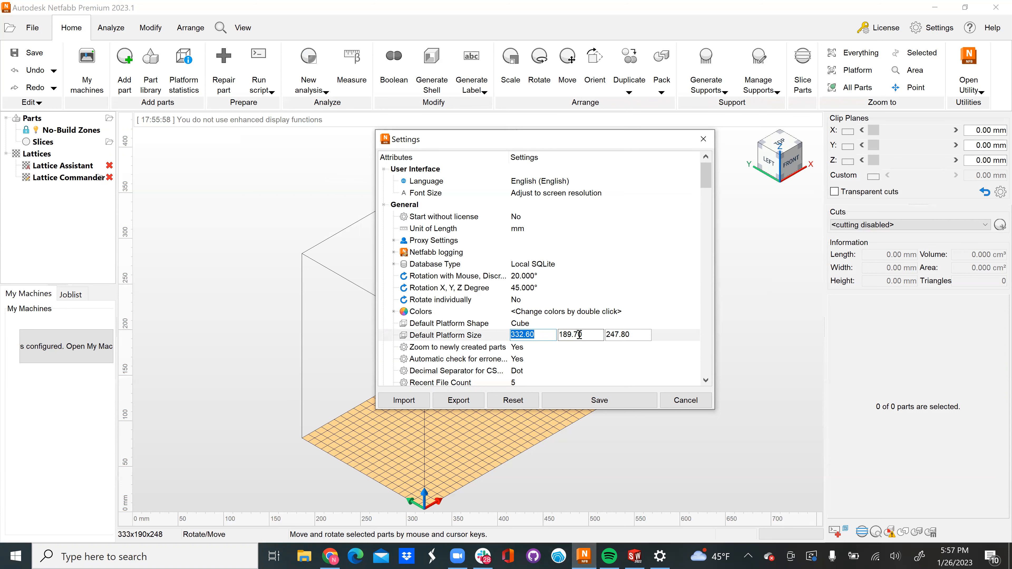
pyautogui.click(585, 400)
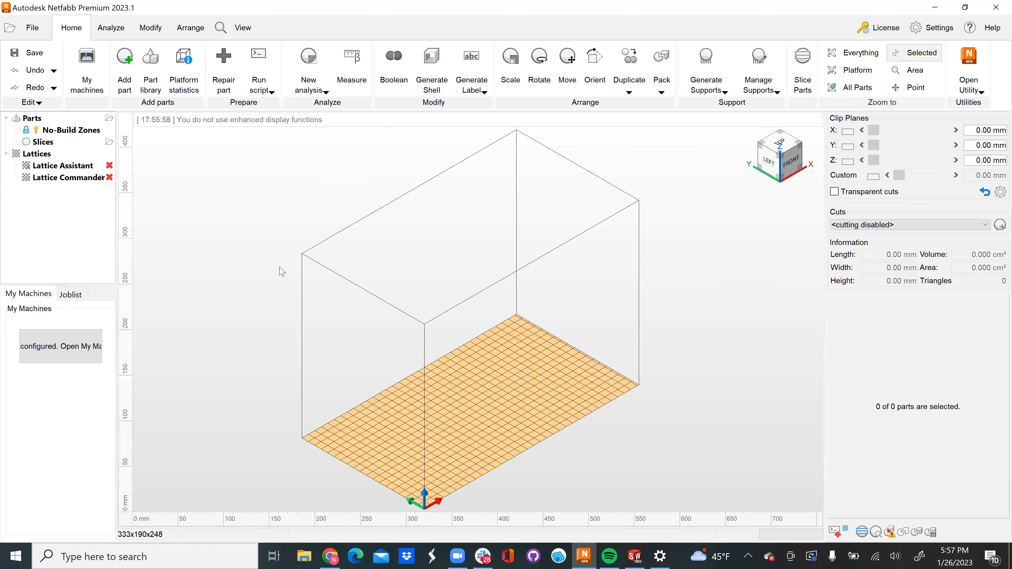
pyautogui.moveTo(265, 350); pyautogui.dragTo(304, 374, button='middle')
pyautogui.moveTo(303, 383); pyautogui.dragTo(229, 315, button='right')
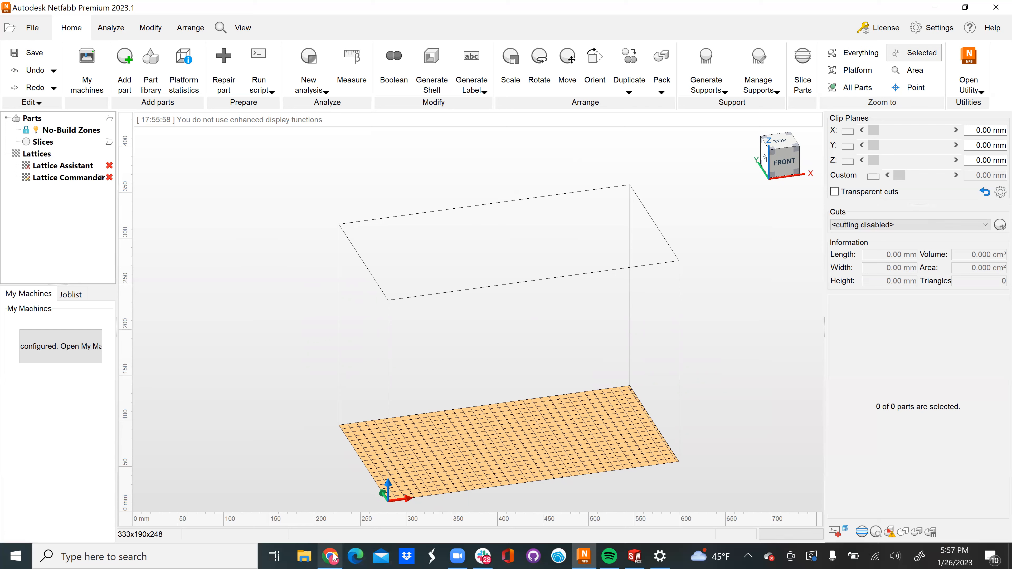
# Switch to the PaperCut job ticket in Chrome and review the Testudo order's details and color specification
pyautogui.moveTo(334, 558)
pyautogui.click(328, 512)
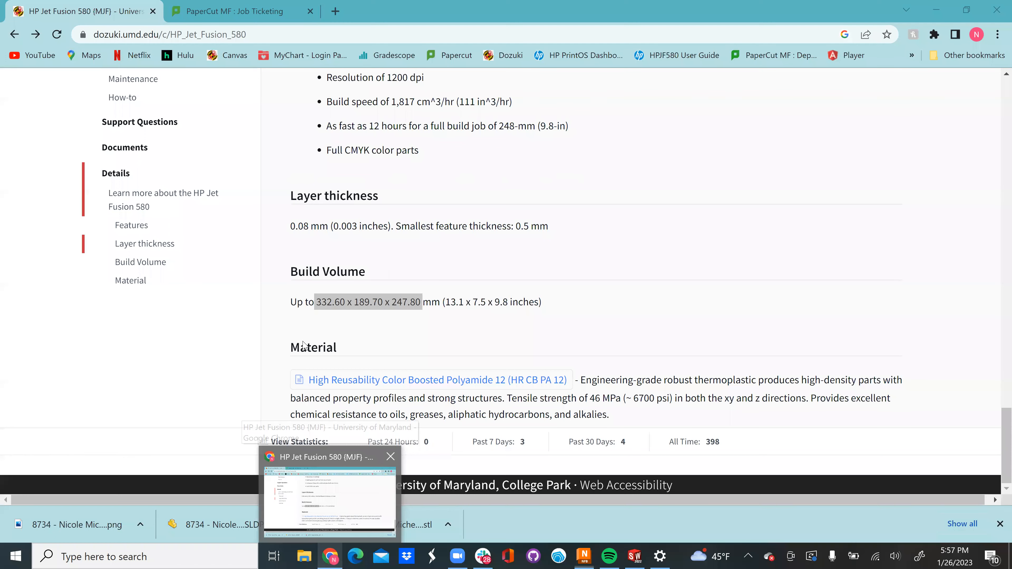
pyautogui.click(208, 17)
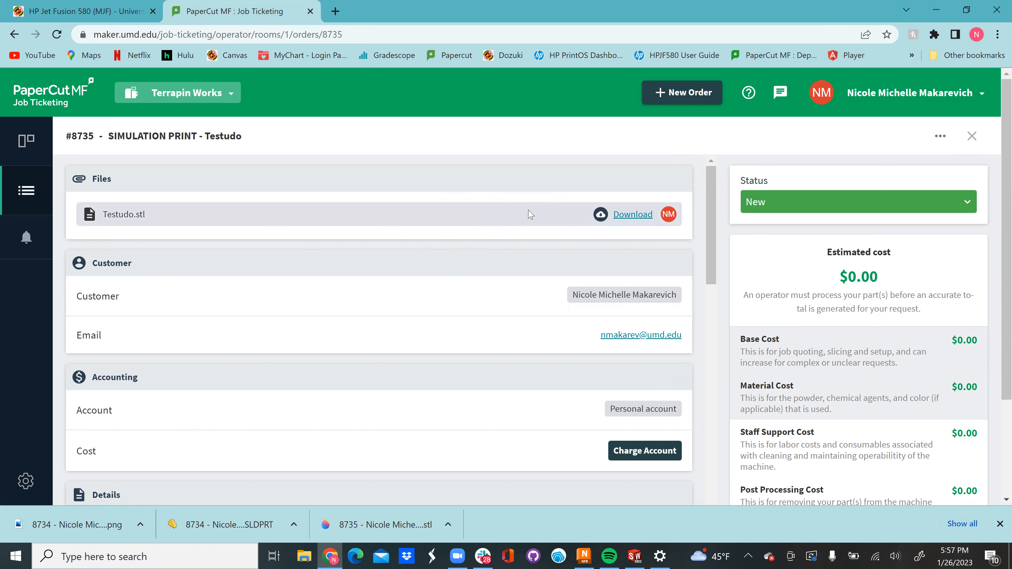
pyautogui.scroll(-5, 530, 214)
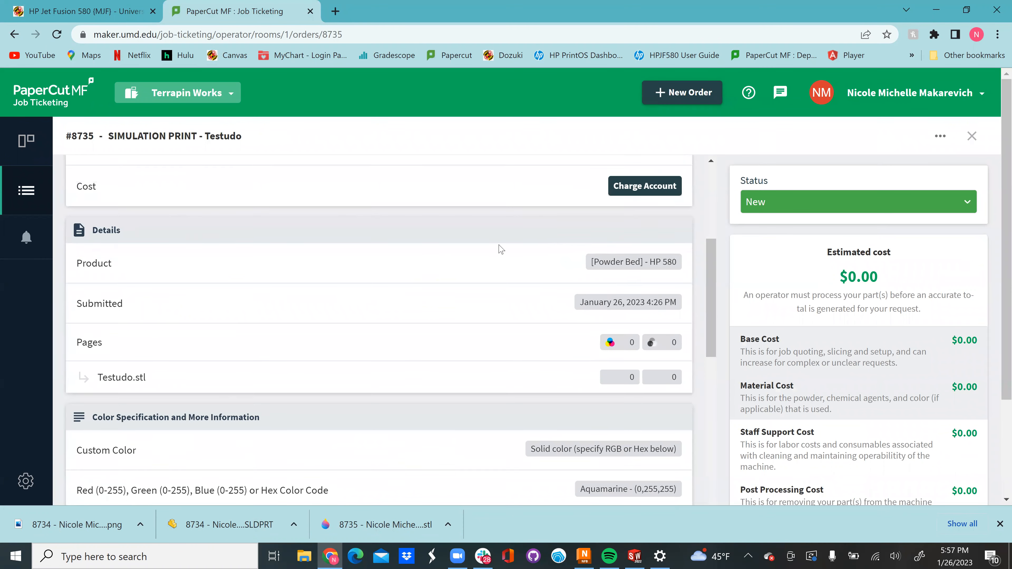
pyautogui.scroll(-5, 500, 249)
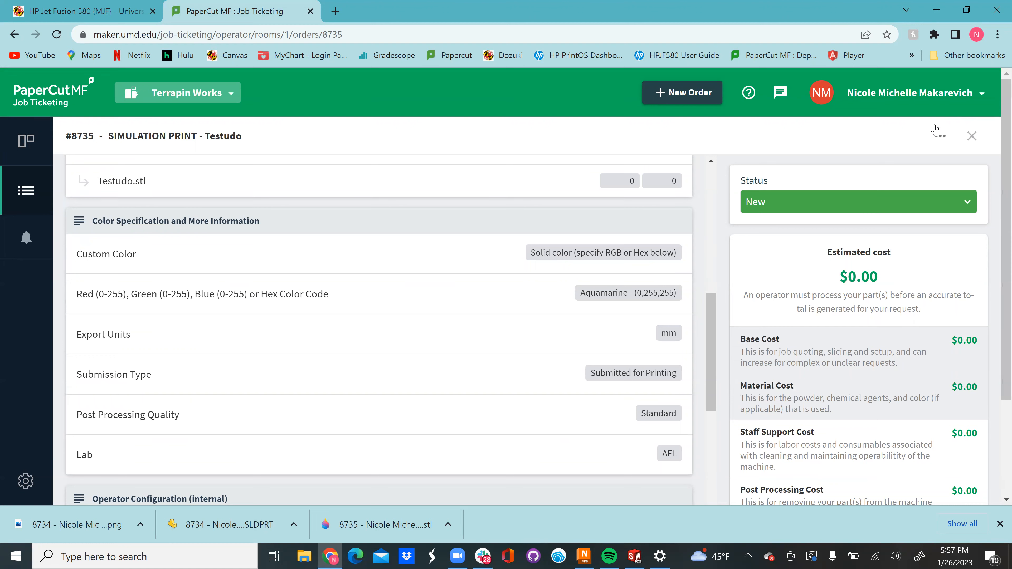
# Edit the Testudo ticket, select "Solid color (specify RGB or Hex below)" as the custom color, and save it
pyautogui.click(940, 135)
pyautogui.click(899, 135)
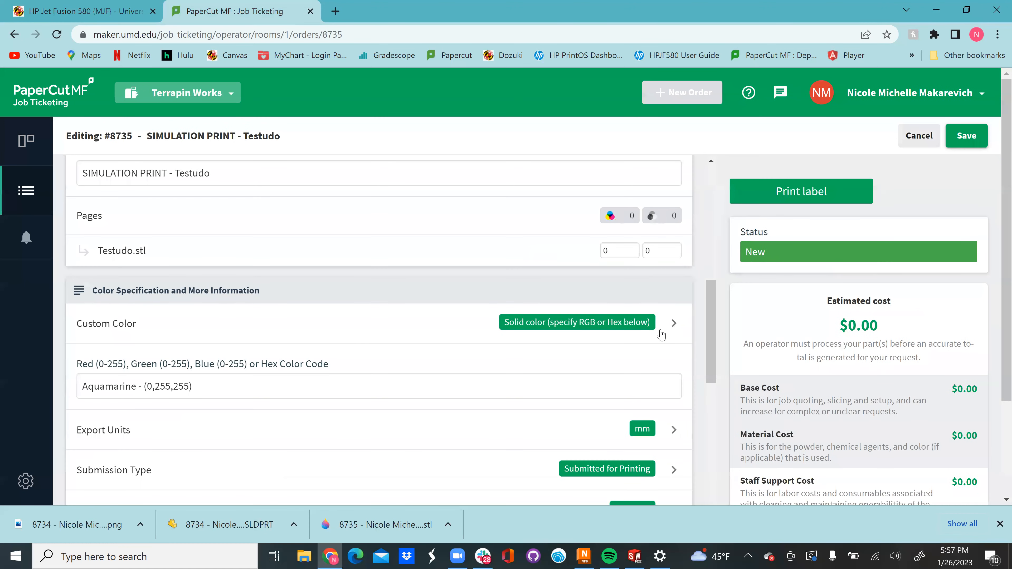
pyautogui.click(673, 323)
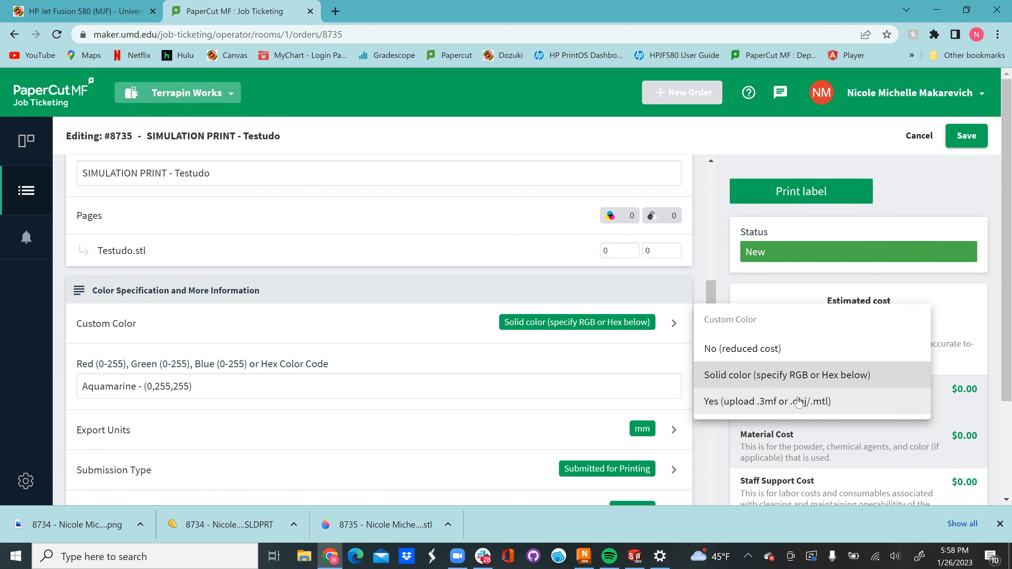
pyautogui.click(755, 379)
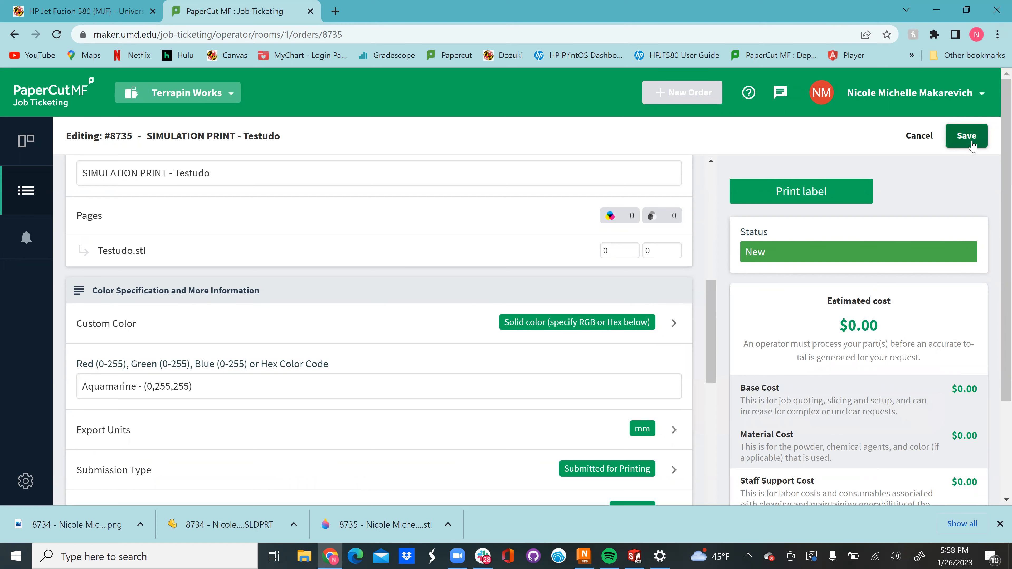
pyautogui.click(963, 134)
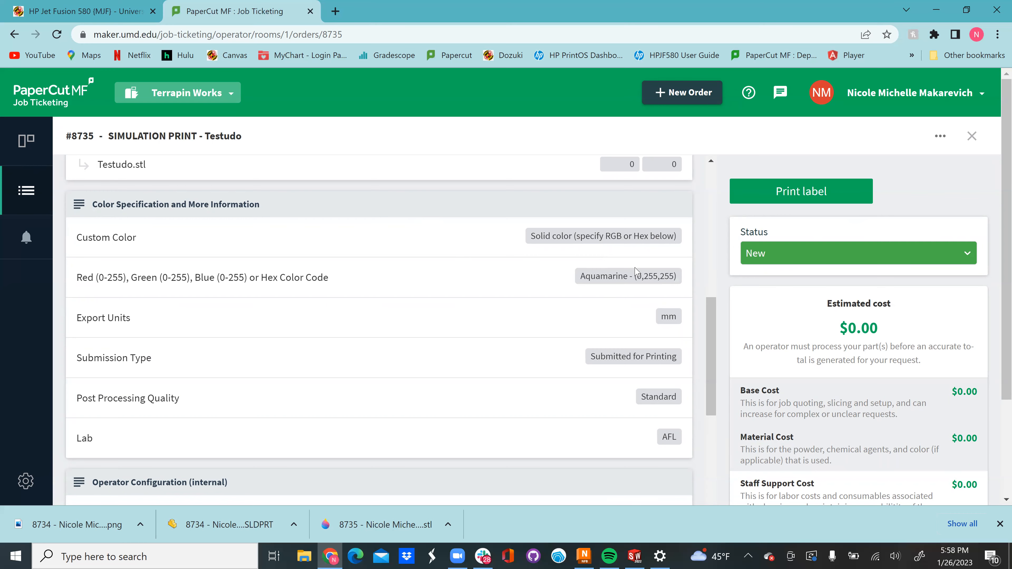
# Review the ticket's operator configuration, delivery details and additional instructions
pyautogui.scroll(-15, 636, 273)
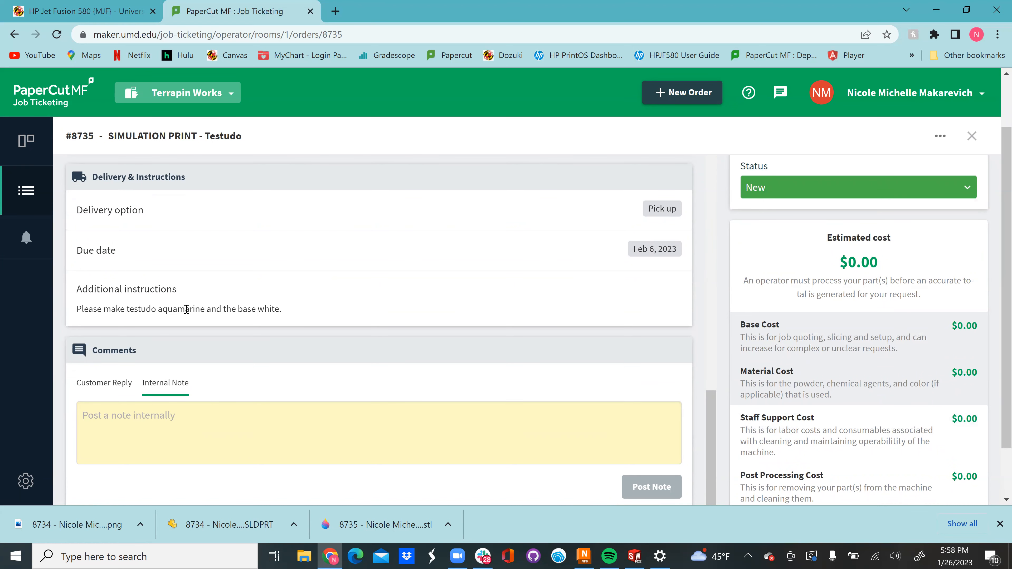
pyautogui.scroll(6, 370, 286)
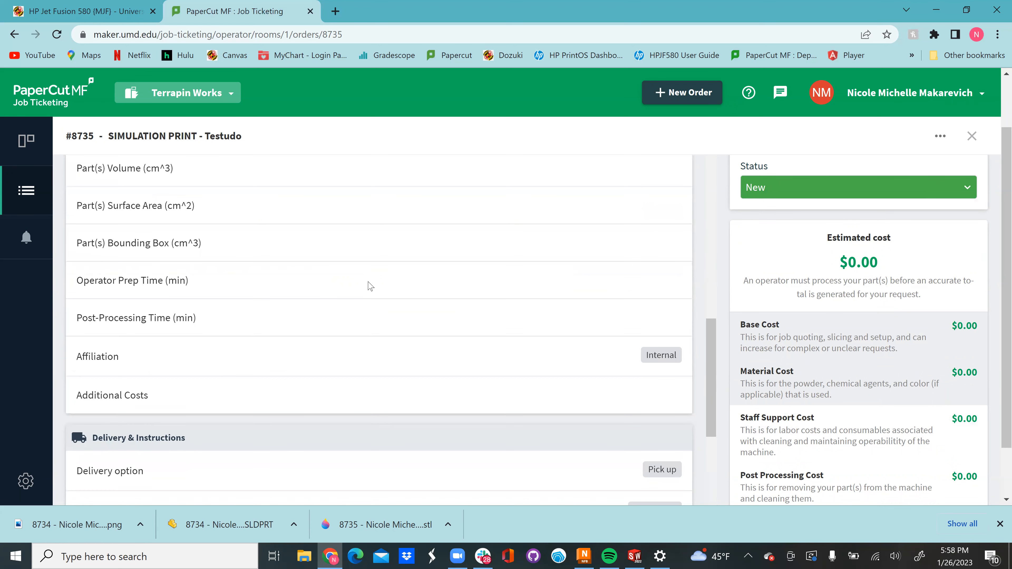
pyautogui.scroll(5, 388, 267)
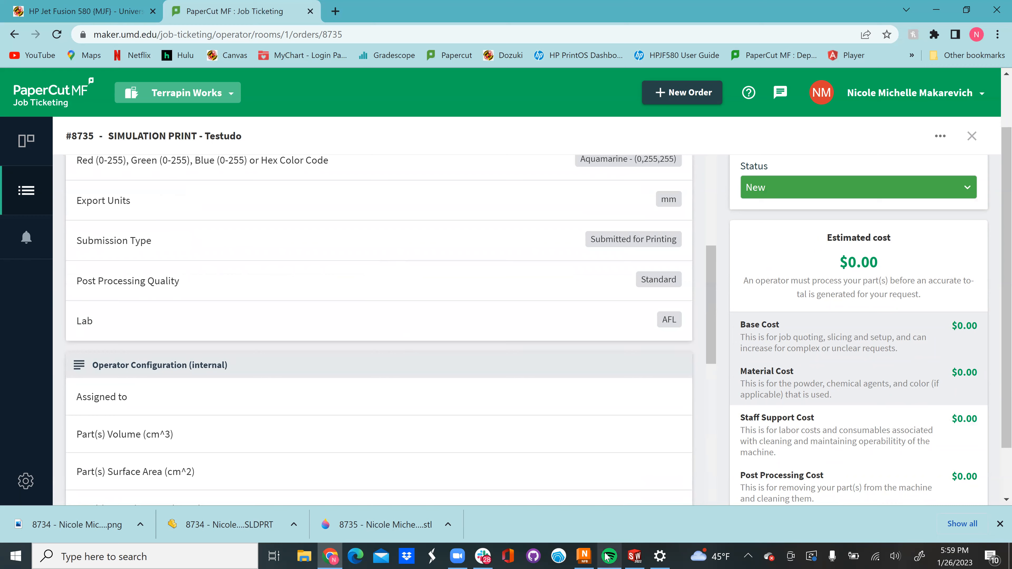
# Switch to Netfabb and import the order's Testudo STL from Downloads, positioned according to file data
pyautogui.click(585, 557)
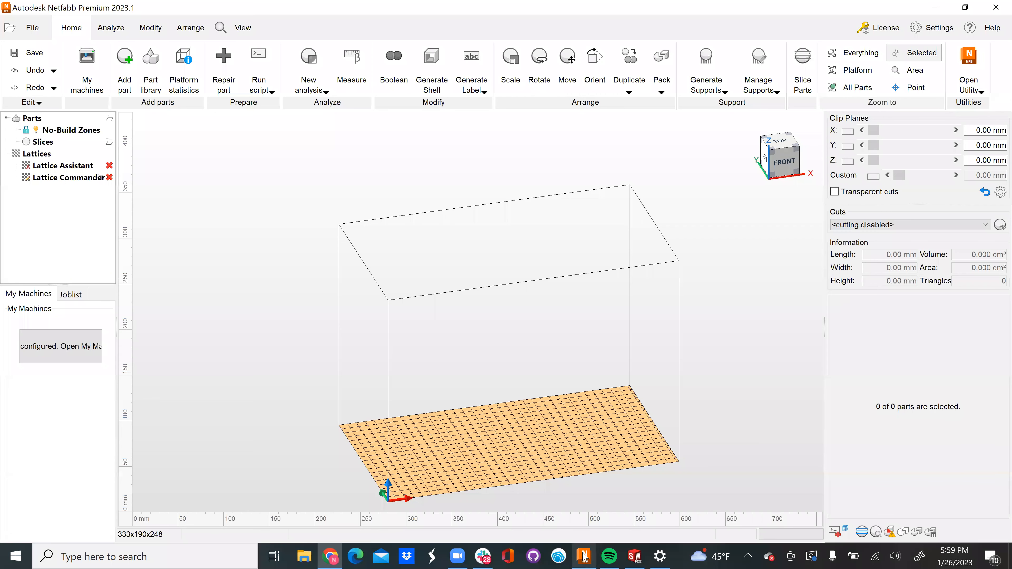
pyautogui.click(130, 76)
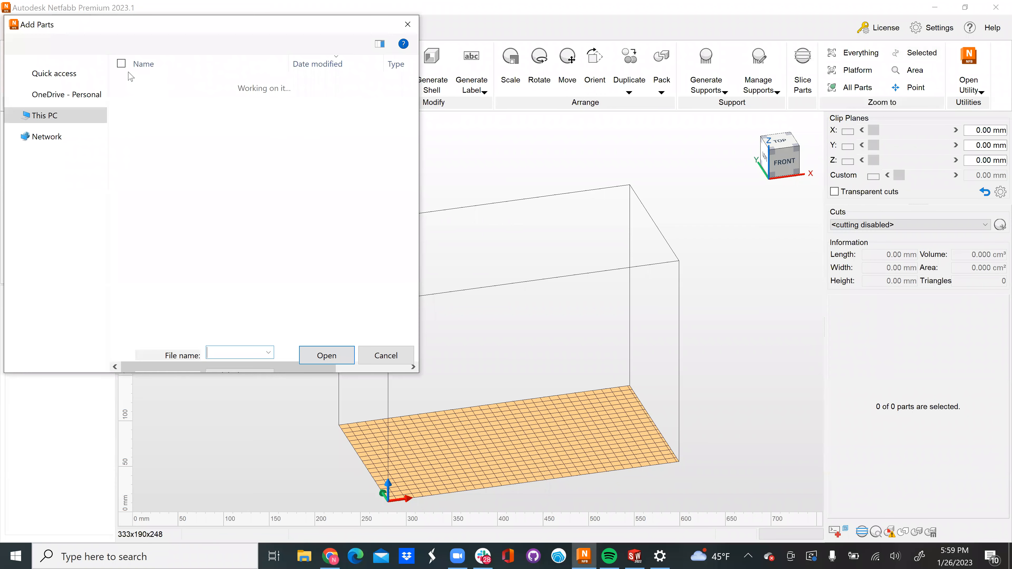
pyautogui.click(170, 142)
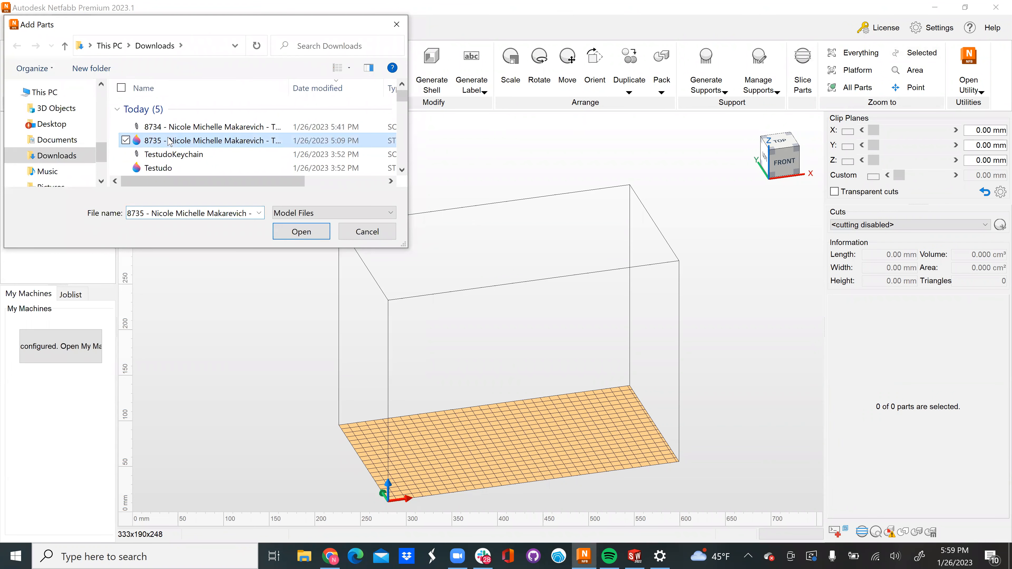
pyautogui.doubleClick(170, 140)
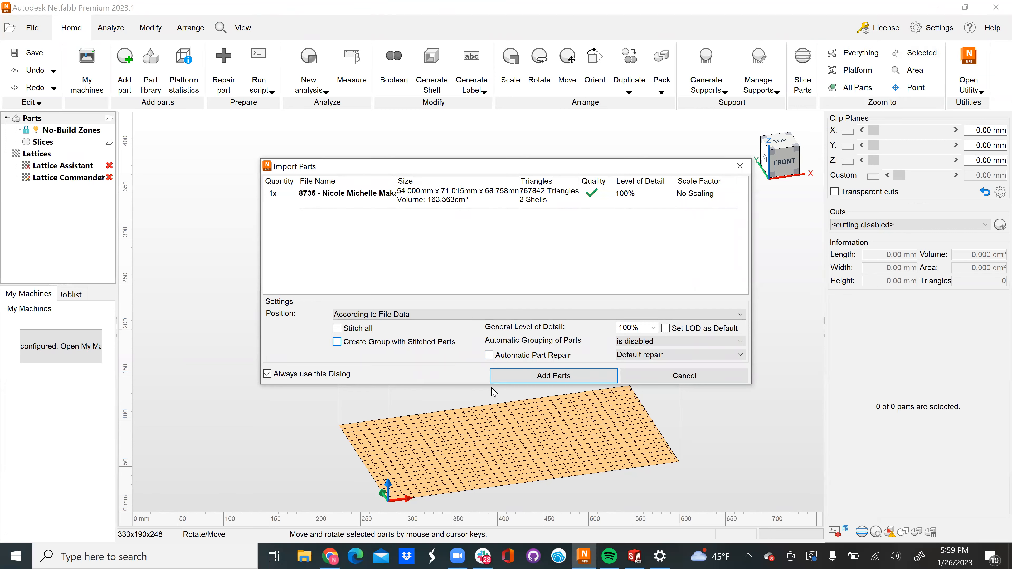
pyautogui.click(554, 375)
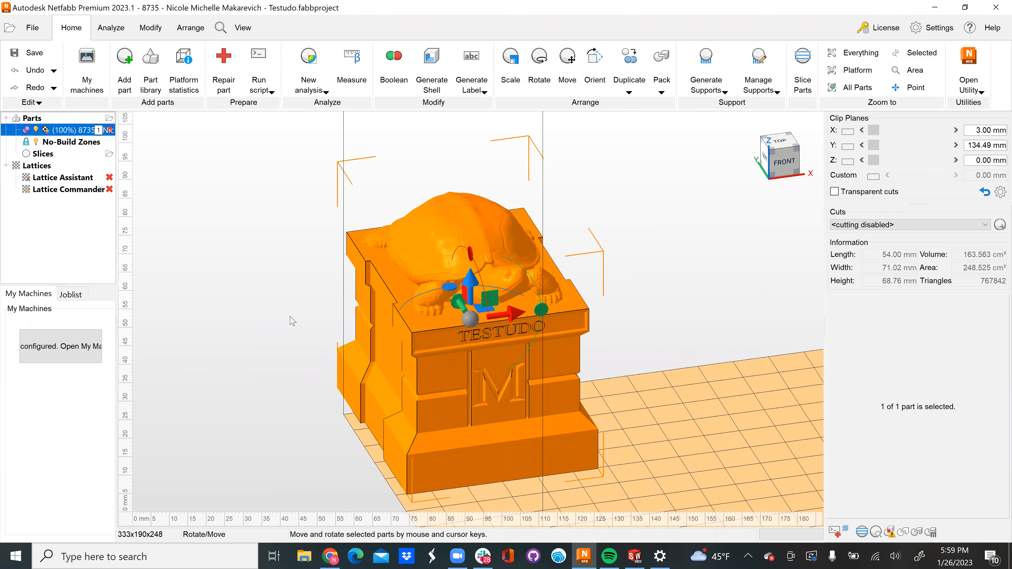
# Duplicate the Testudo part and move the copy beside the original by about X 55, Y -11 and Z 10 mm
pyautogui.click(264, 353)
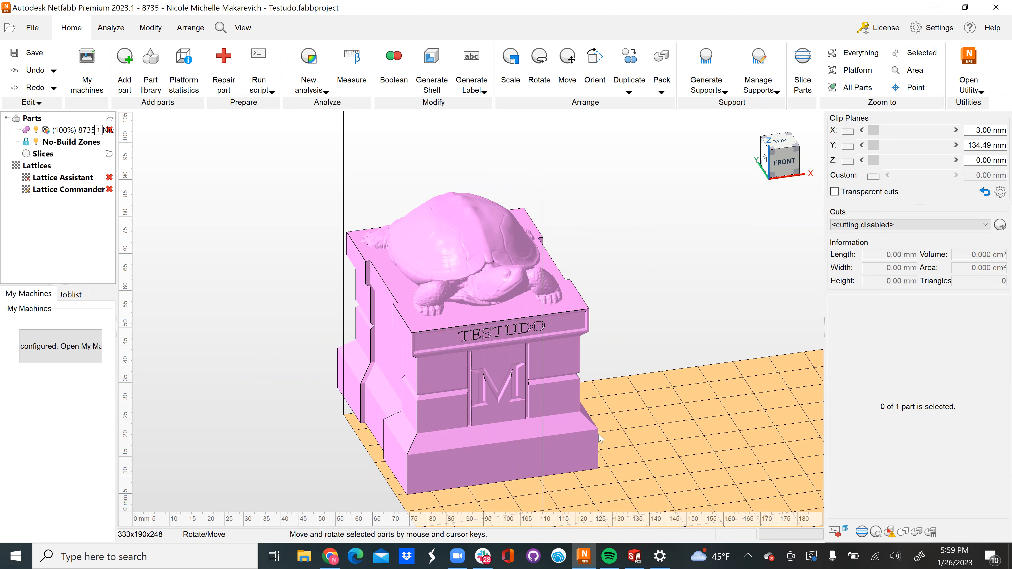
pyautogui.scroll(-3, 600, 438)
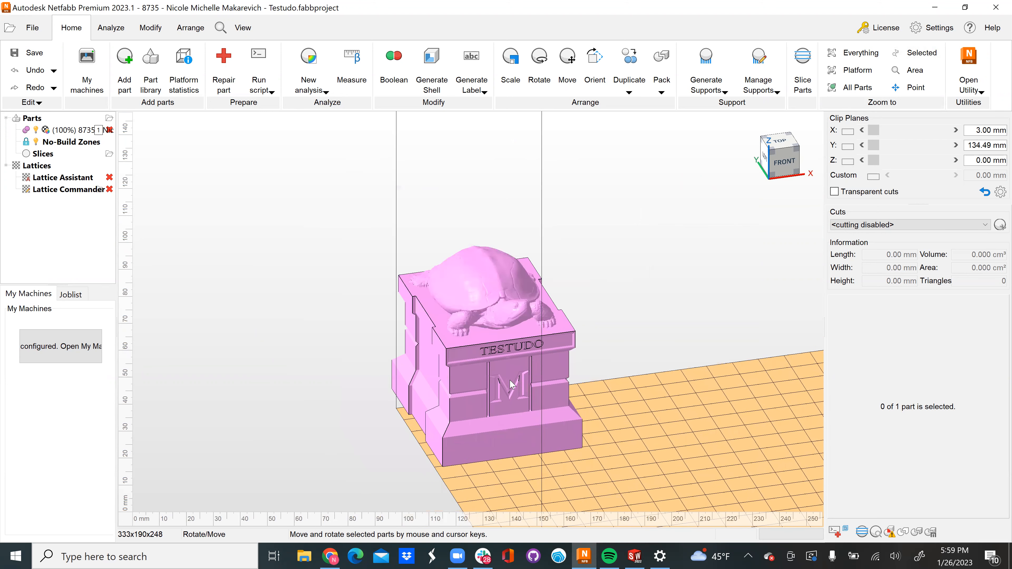
pyautogui.click(487, 338)
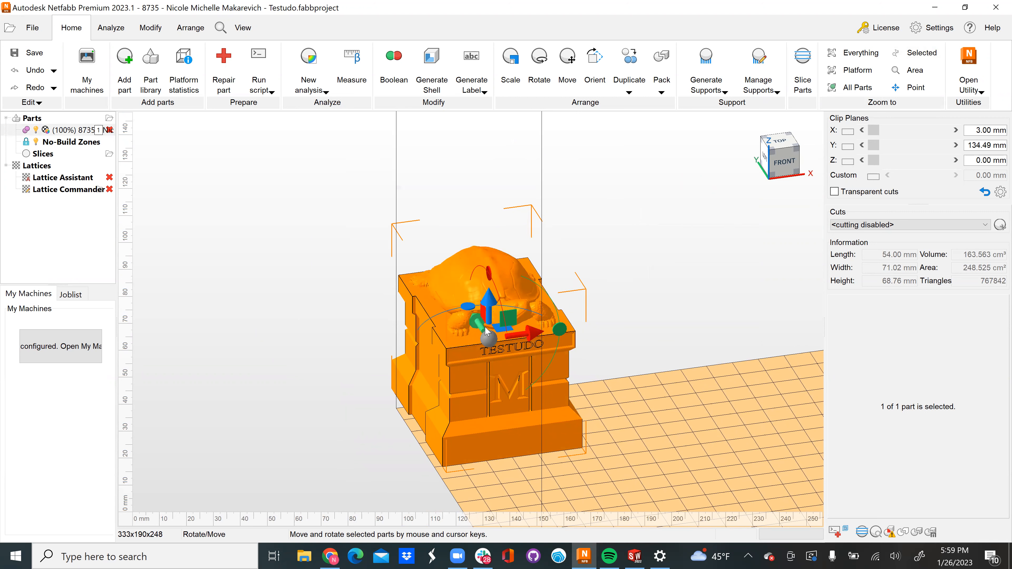
pyautogui.hotkey('ctrl', 'v')
pyautogui.moveTo(492, 337); pyautogui.dragTo(680, 300)
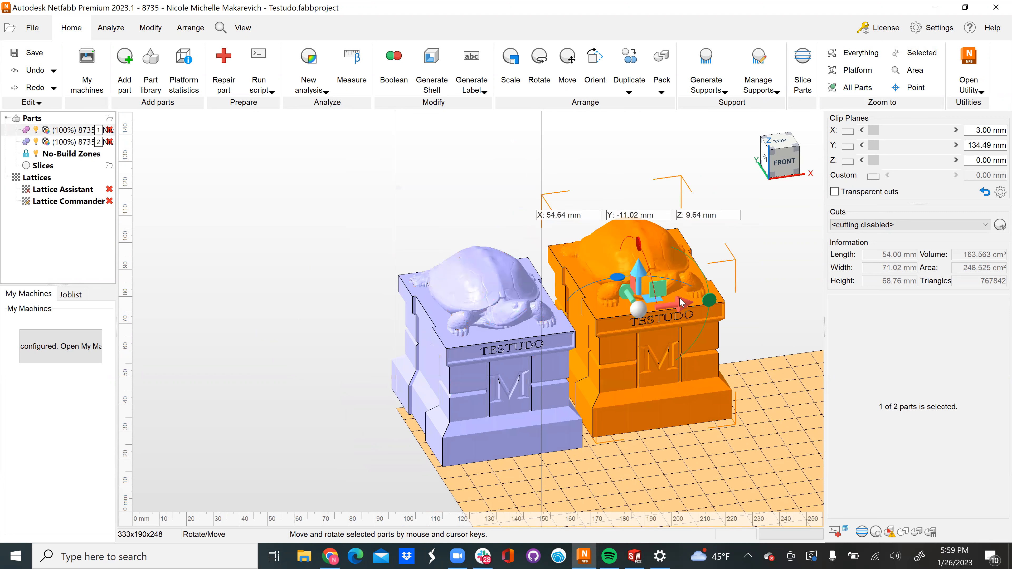
# Delete the duplicate Testudo part that was moved aside, keeping the original
pyautogui.click(343, 261)
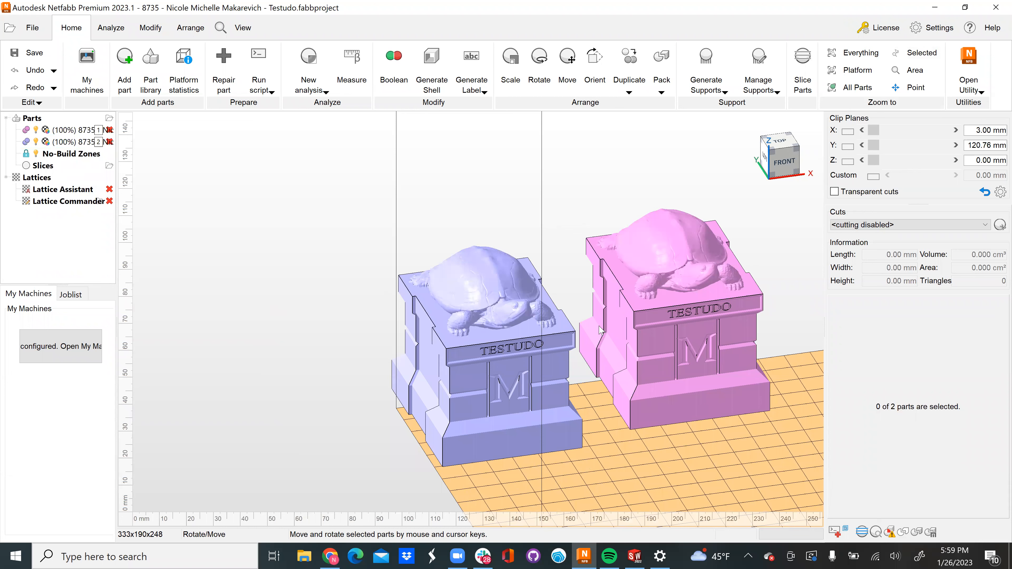
pyautogui.click(667, 272)
pyautogui.click(306, 239)
pyautogui.click(647, 266)
pyautogui.press('Delete')
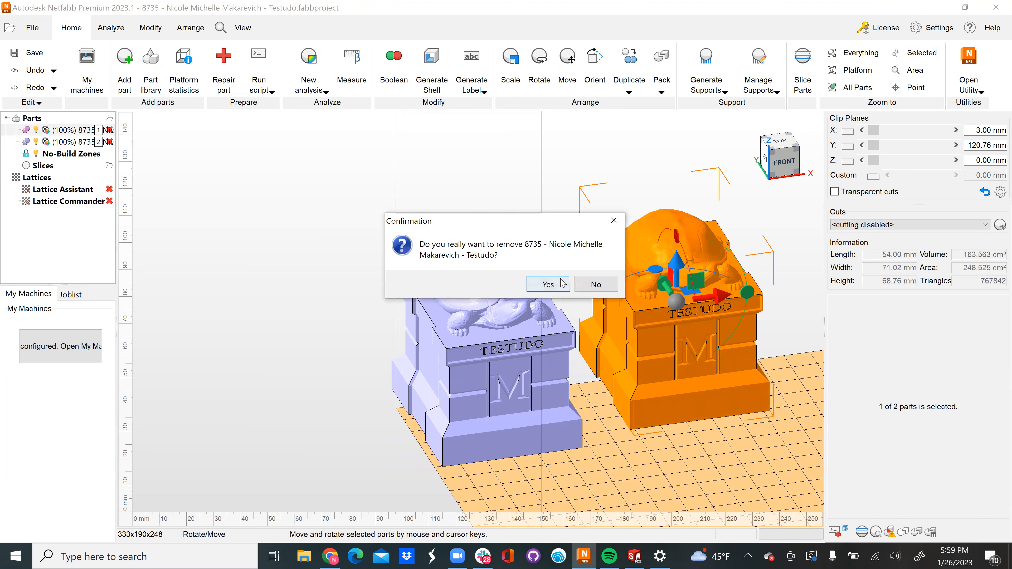
pyautogui.click(548, 284)
# Repair the remaining Testudo part with the Extended repair script and apply the result, removing the old part
pyautogui.click(466, 355)
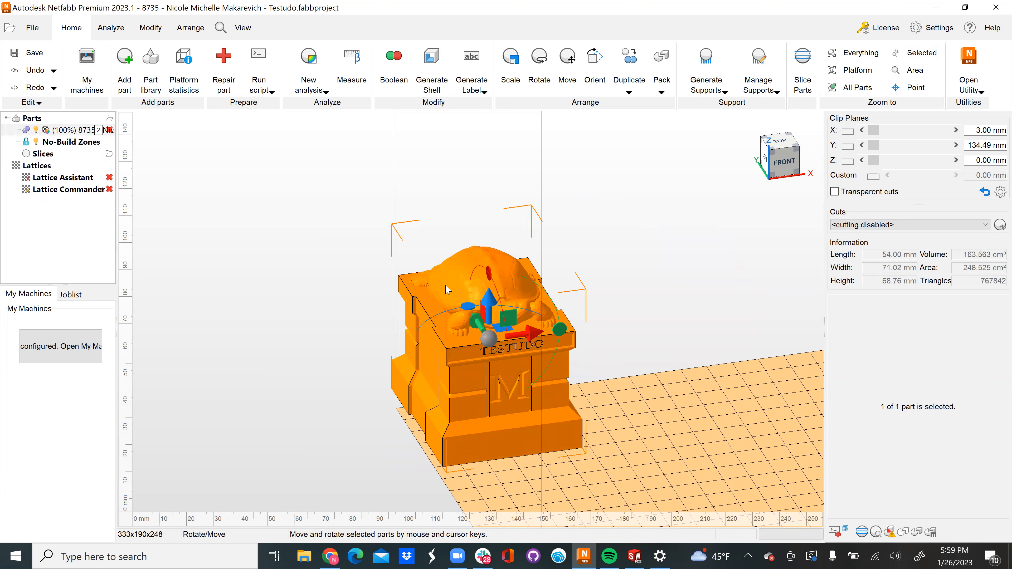
pyautogui.click(808, 37)
pyautogui.click(807, 37)
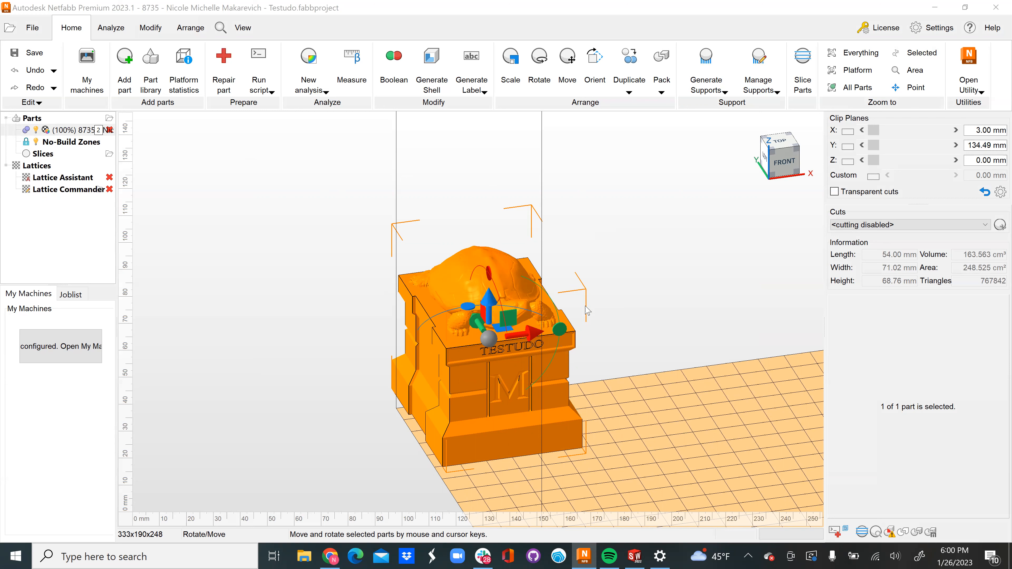
pyautogui.click(224, 64)
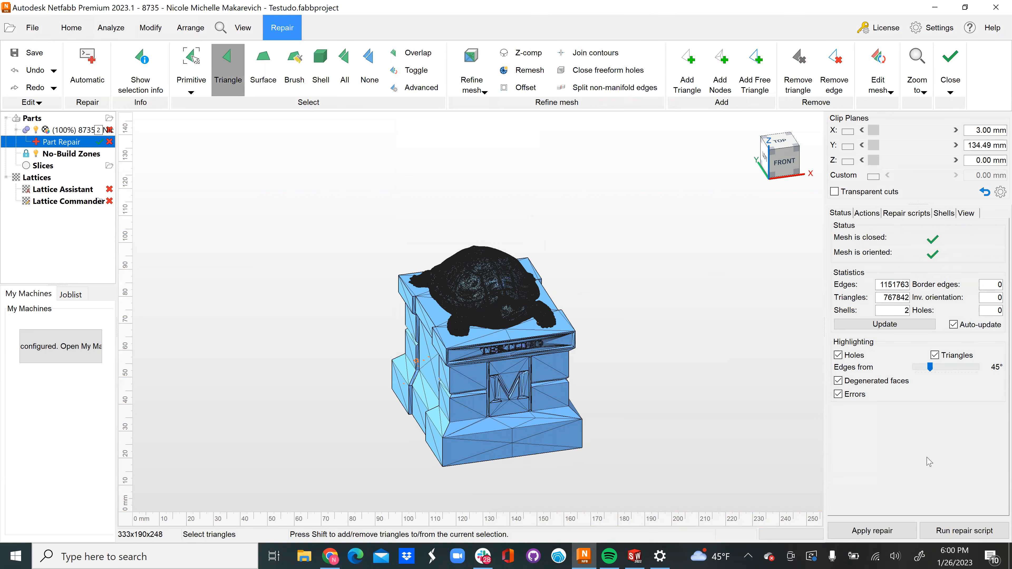
pyautogui.click(955, 532)
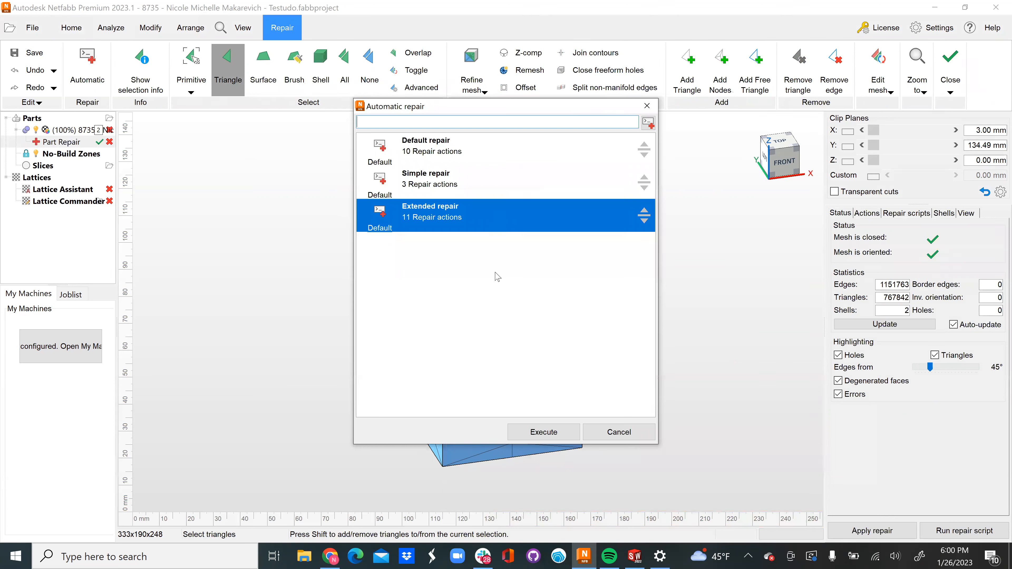
pyautogui.click(541, 437)
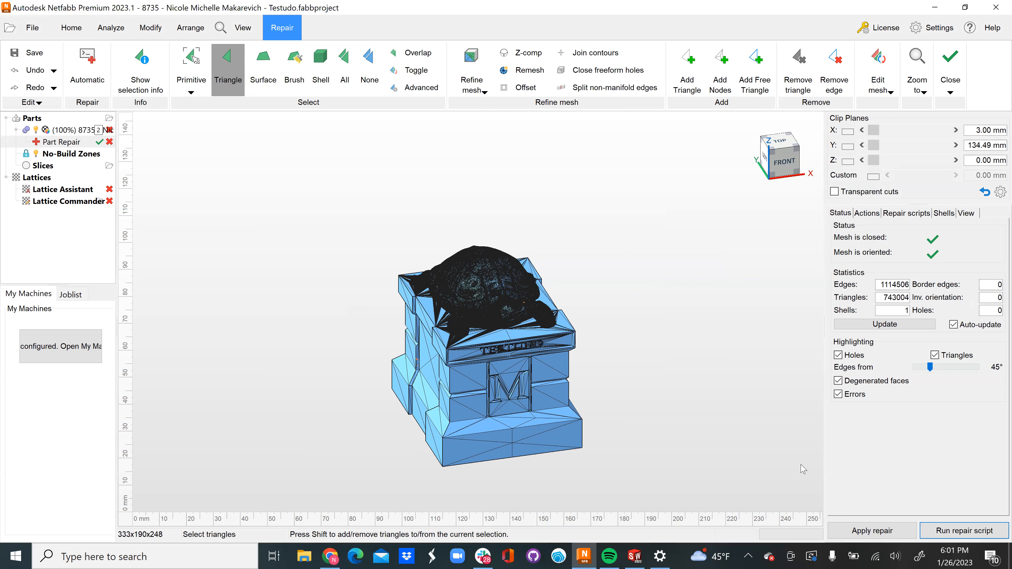
pyautogui.click(870, 533)
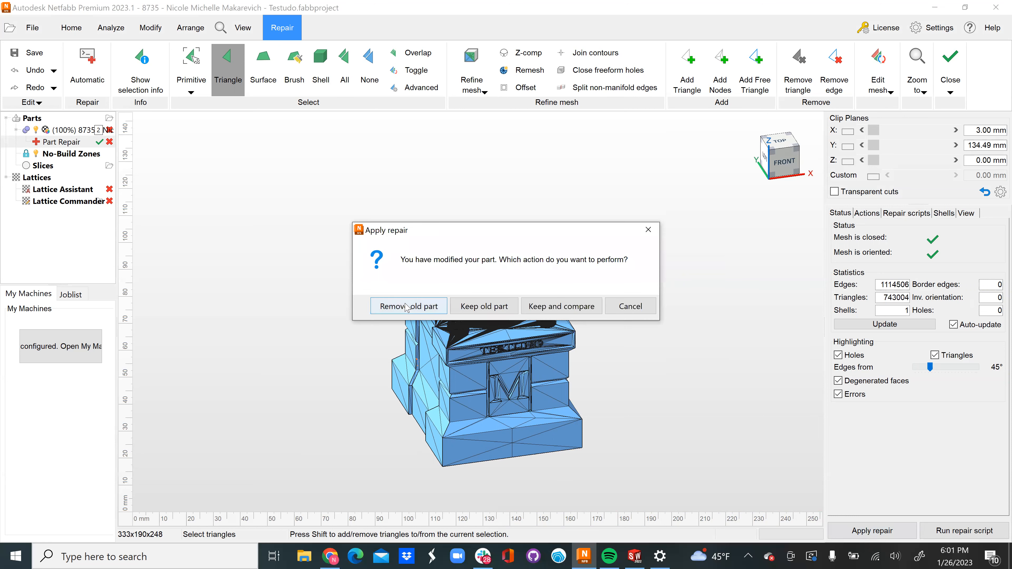
pyautogui.click(407, 308)
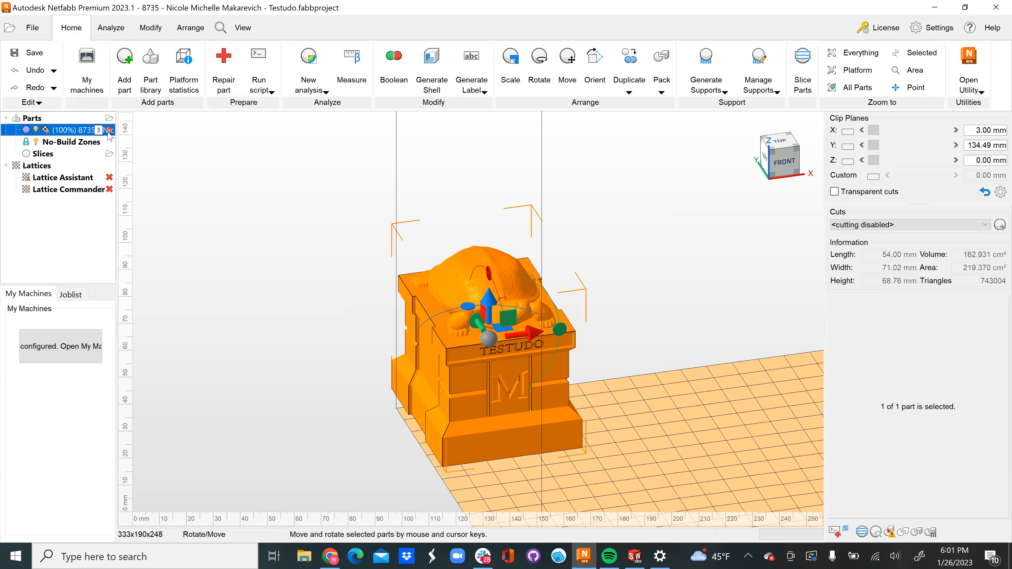
# Widen the project tree to read the repaired part's full name, and narrow it again
pyautogui.moveTo(117, 137); pyautogui.dragTo(224, 150)
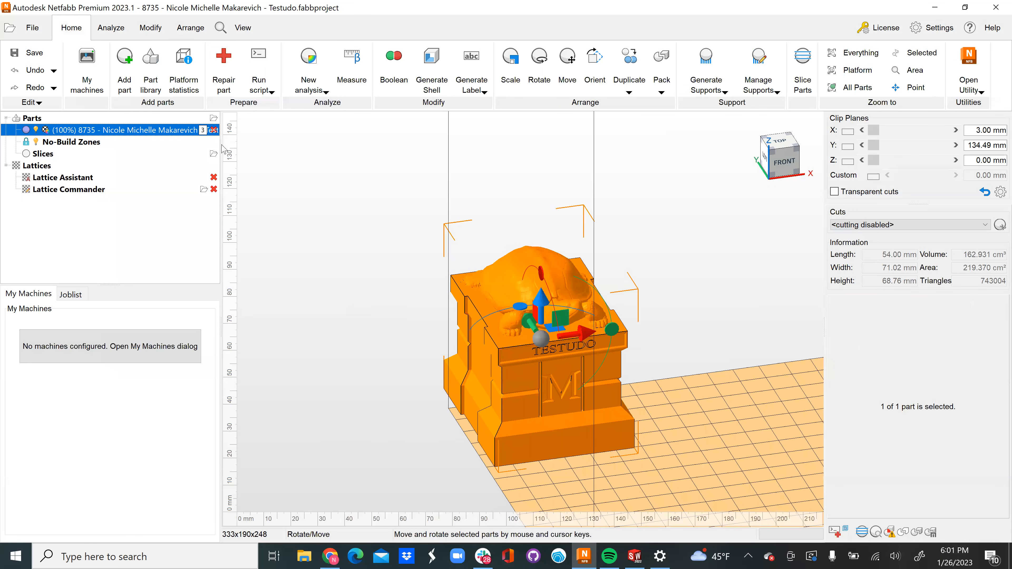
pyautogui.moveTo(220, 151); pyautogui.dragTo(302, 154)
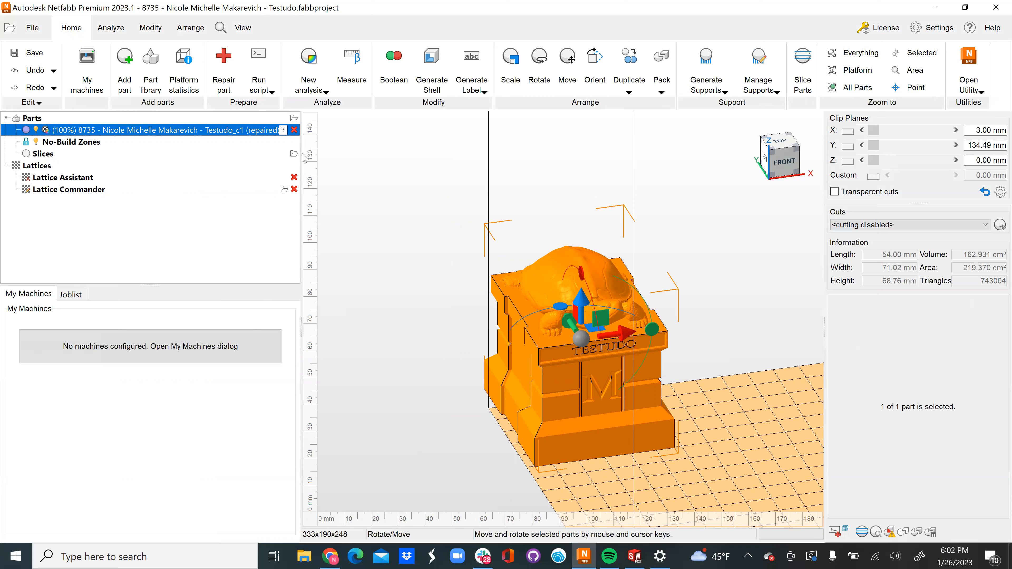
pyautogui.moveTo(257, 134); pyautogui.dragTo(172, 147)
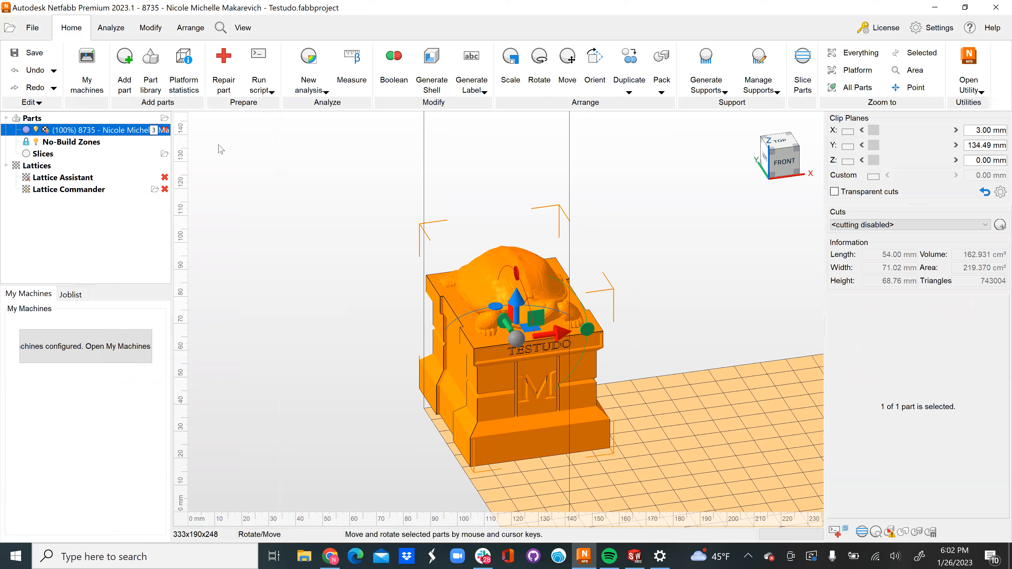
pyautogui.click(325, 269)
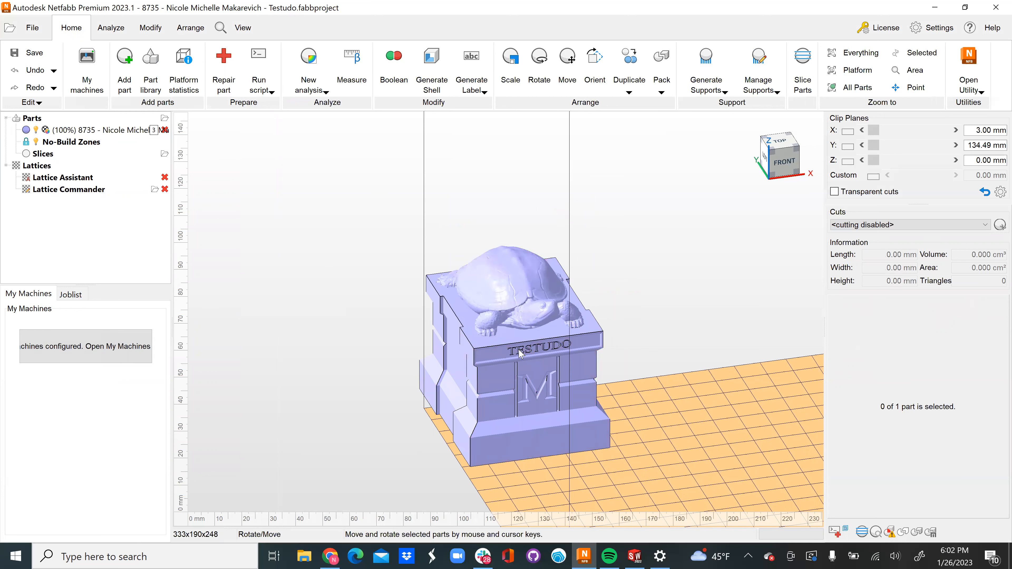
# Open the repaired Testudo part for Texture Color editing with the Paint on Shells mode active
pyautogui.click(461, 297)
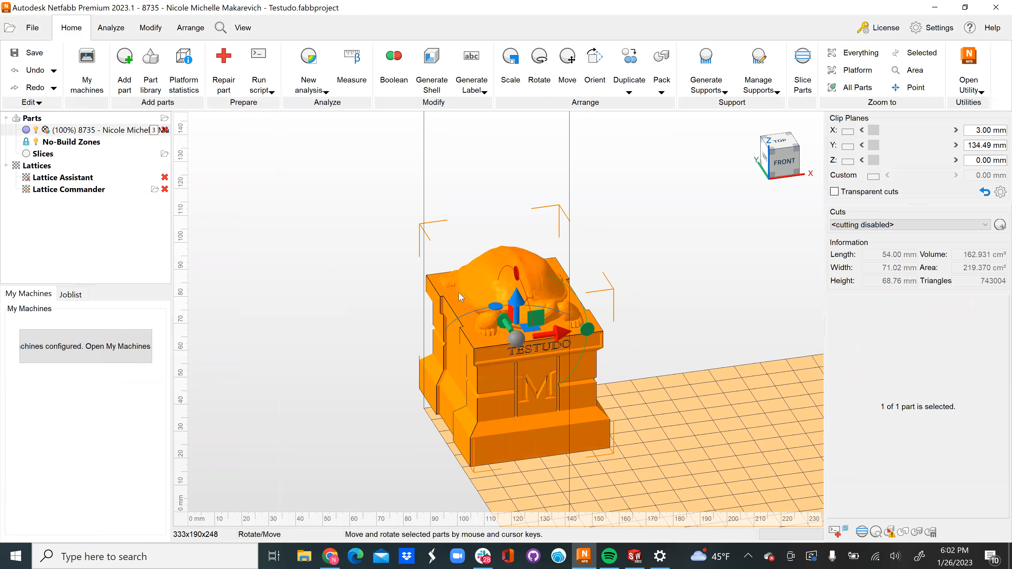
pyautogui.click(152, 28)
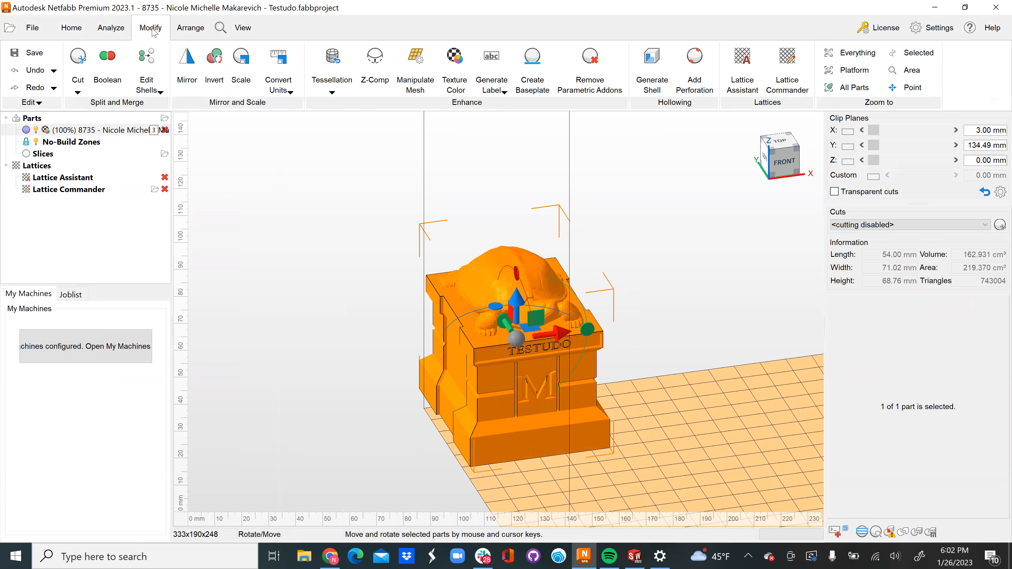
pyautogui.click(458, 81)
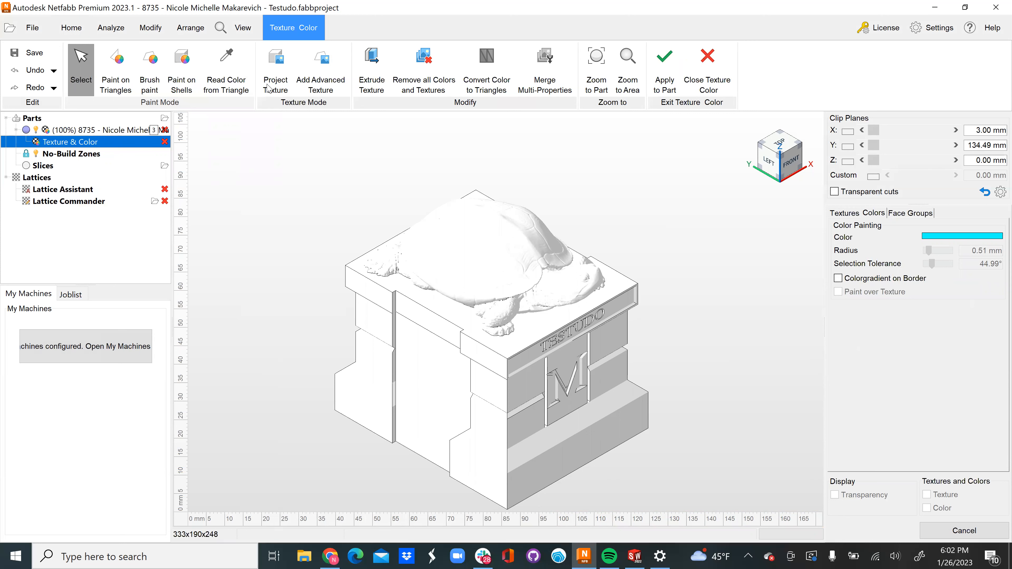
pyautogui.click(185, 71)
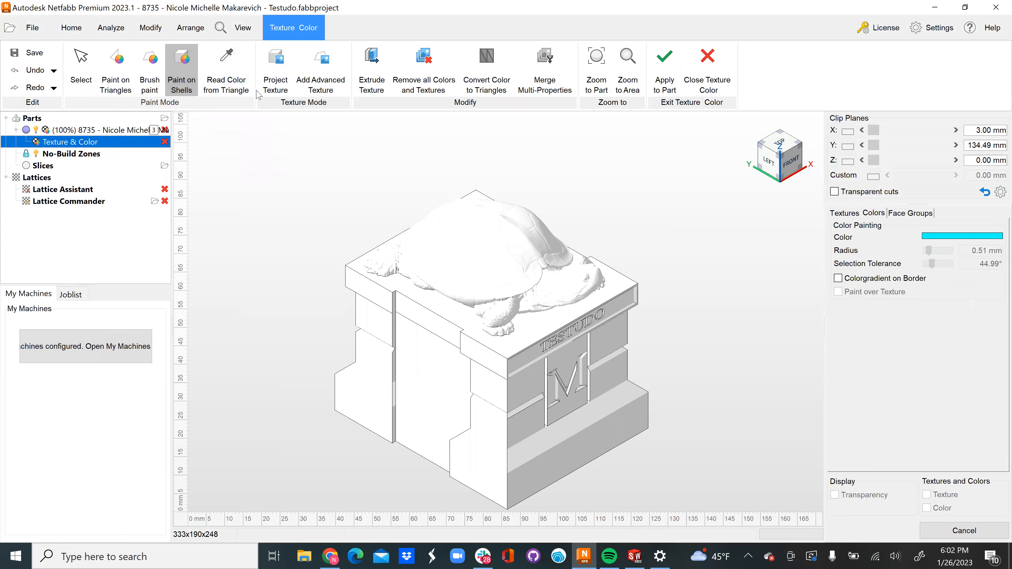
# Define a custom paint color with red 0, green 255 and blue 255, and use it as the painting color
pyautogui.click(935, 238)
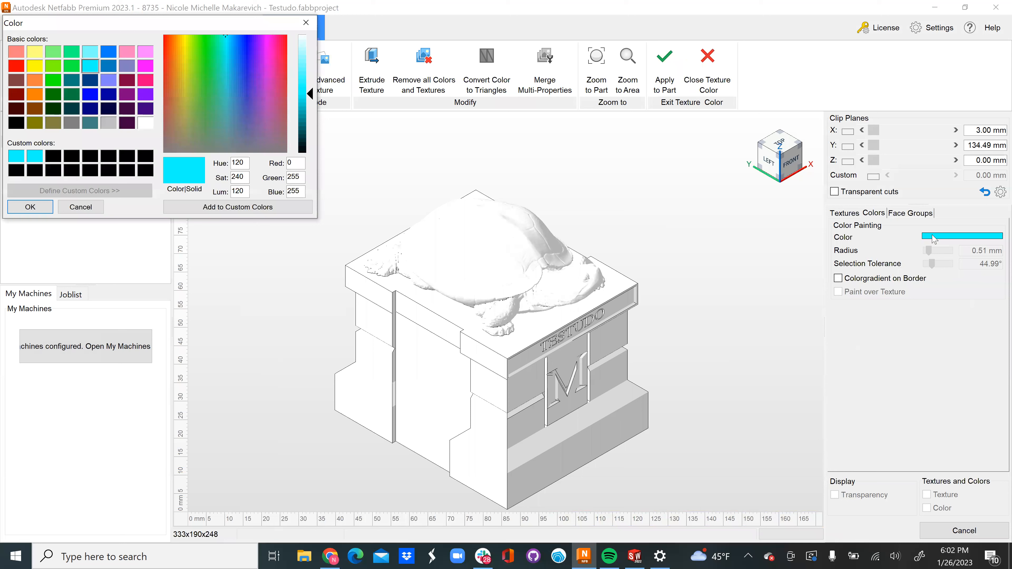
pyautogui.click(53, 157)
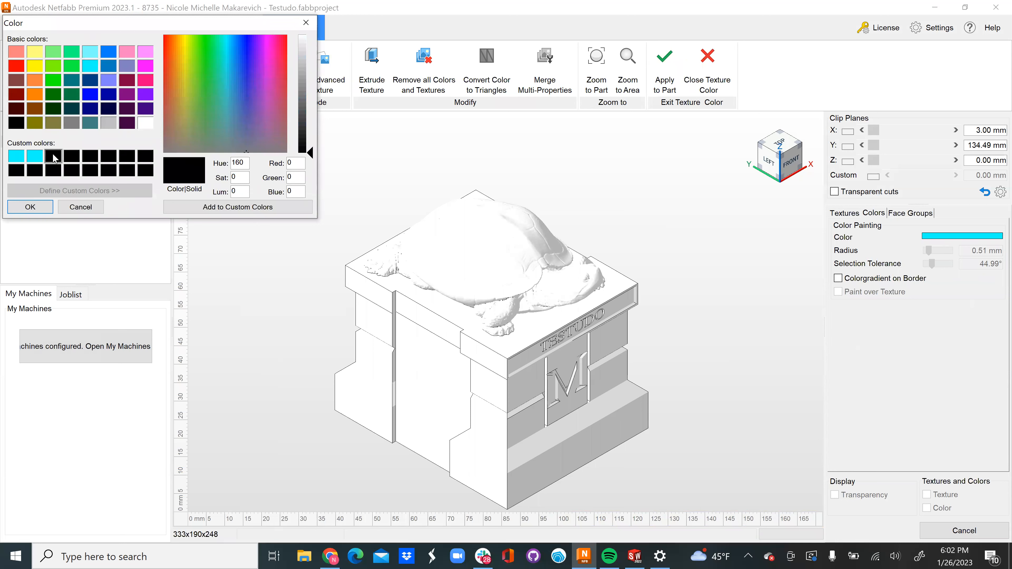
pyautogui.doubleClick(301, 178)
pyautogui.write('25')
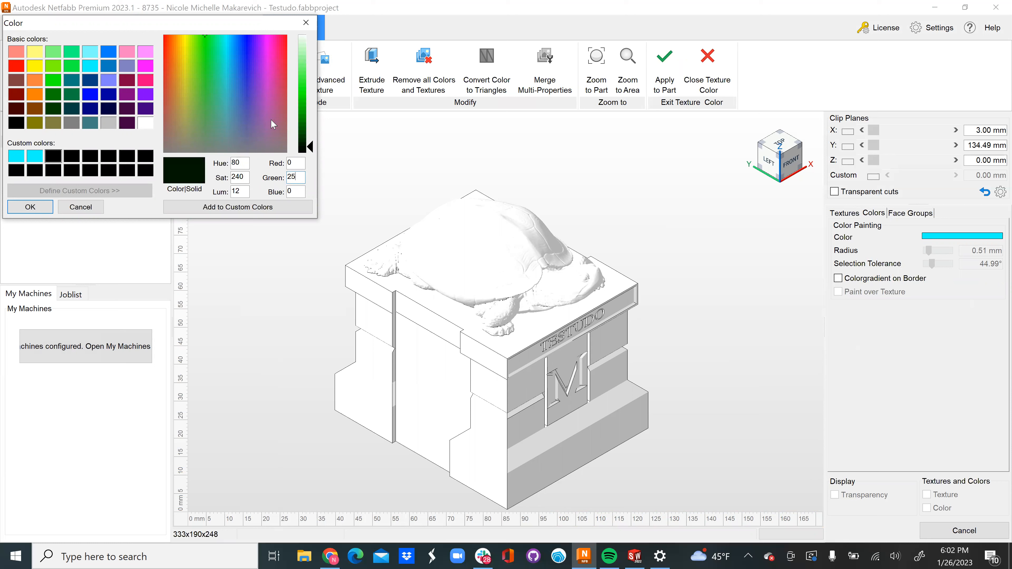
pyautogui.write('5')
pyautogui.doubleClick(288, 192)
pyautogui.write('2')
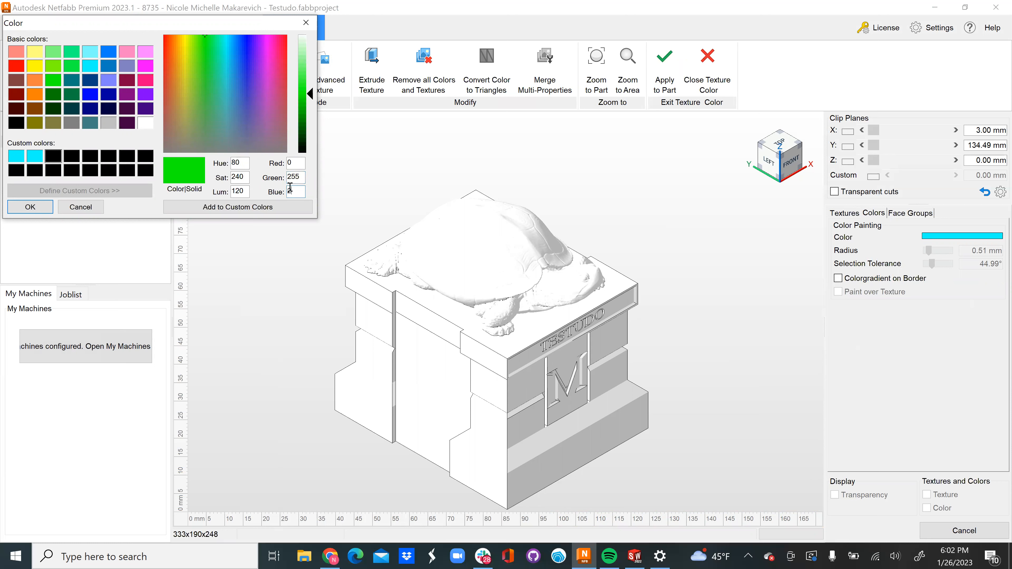
pyautogui.write('55')
pyautogui.click(232, 207)
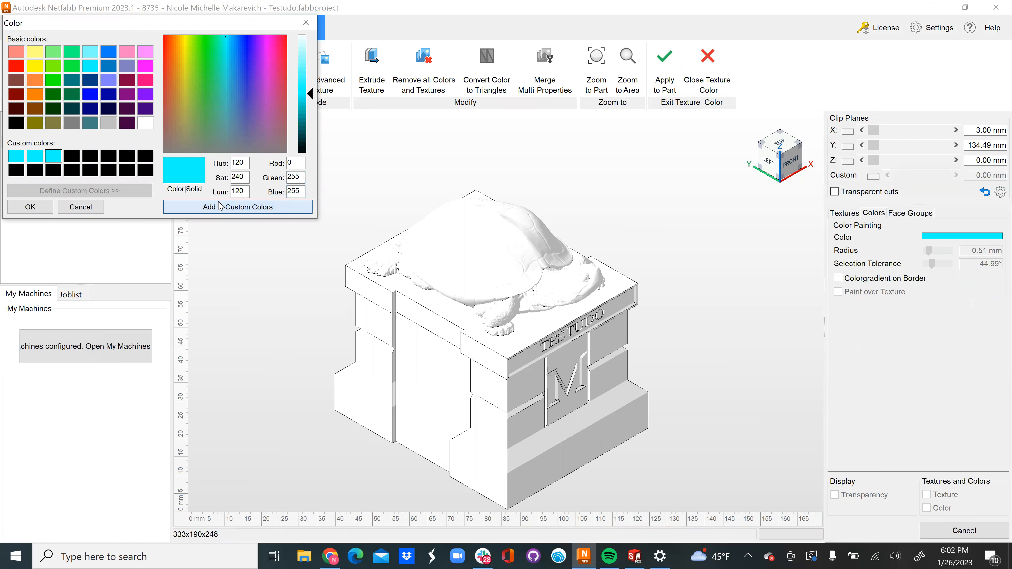
pyautogui.click(30, 207)
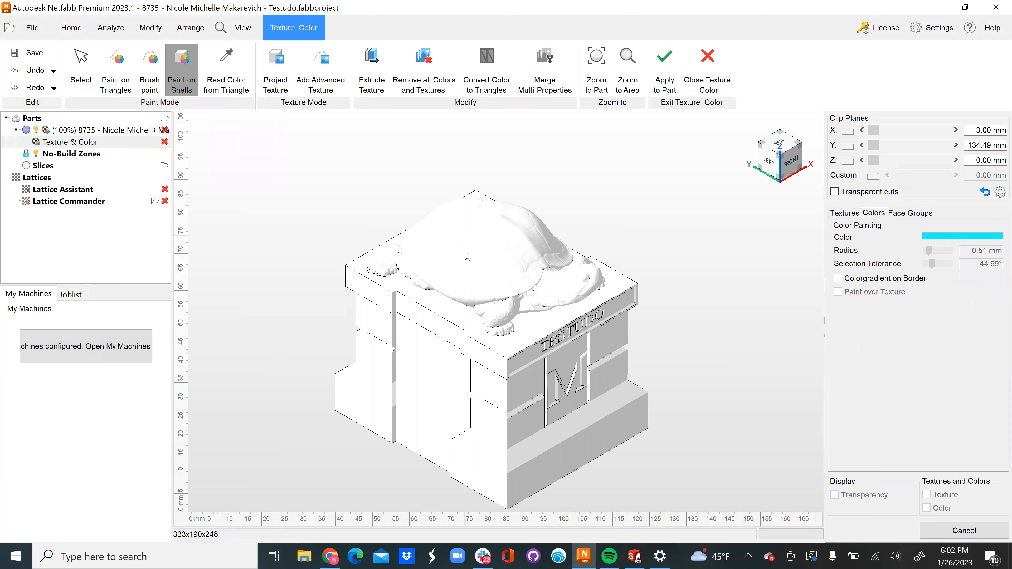
# Paint the entire Testudo shell cyan and inspect the coloring from the model's left side
pyautogui.click(513, 258)
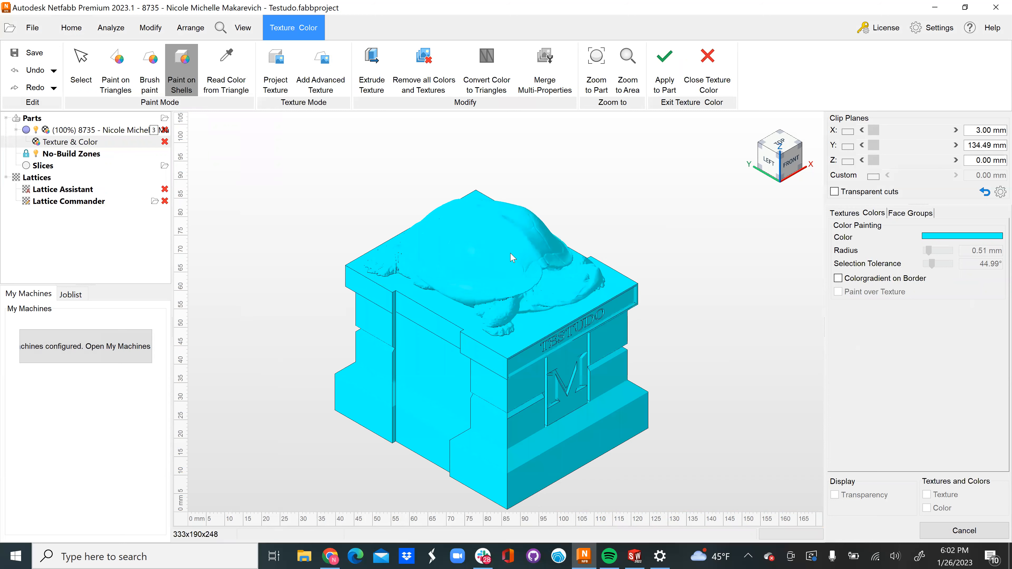
pyautogui.moveTo(287, 350); pyautogui.dragTo(295, 327, button='middle')
pyautogui.moveTo(309, 349); pyautogui.dragTo(351, 339, button='right')
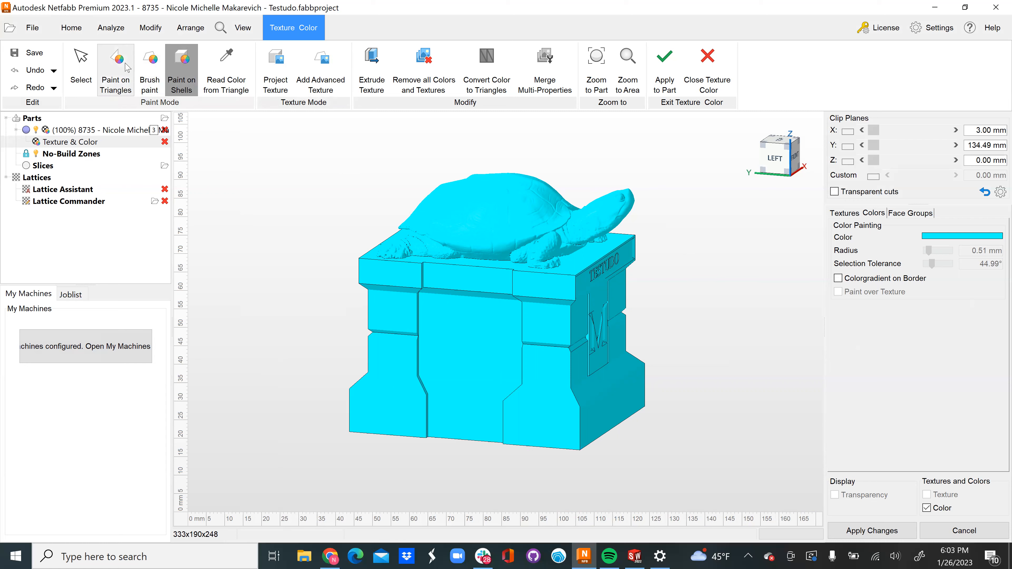
# Switch to Brush paint and set the painting color to basic black
pyautogui.click(151, 61)
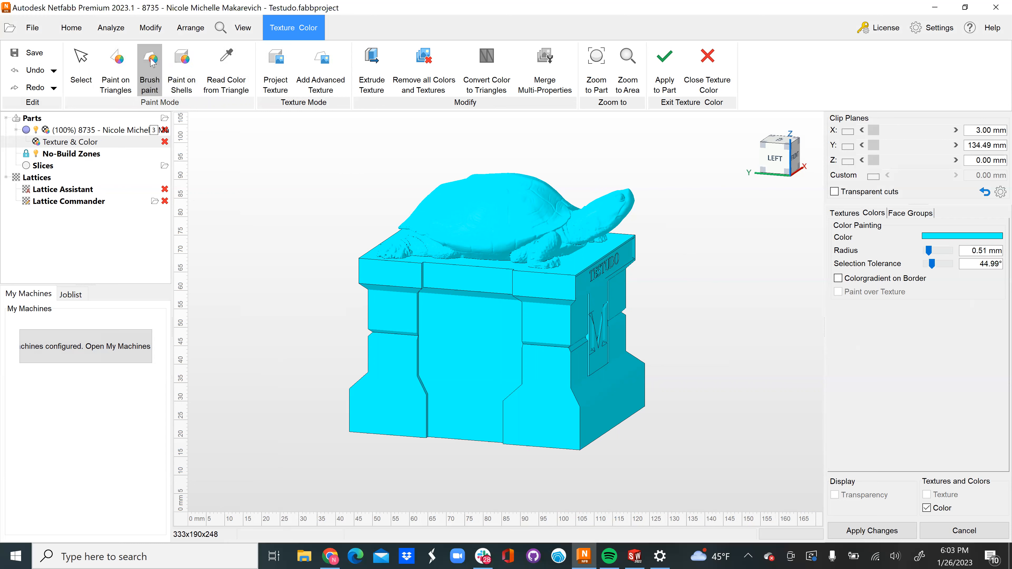
pyautogui.click(947, 236)
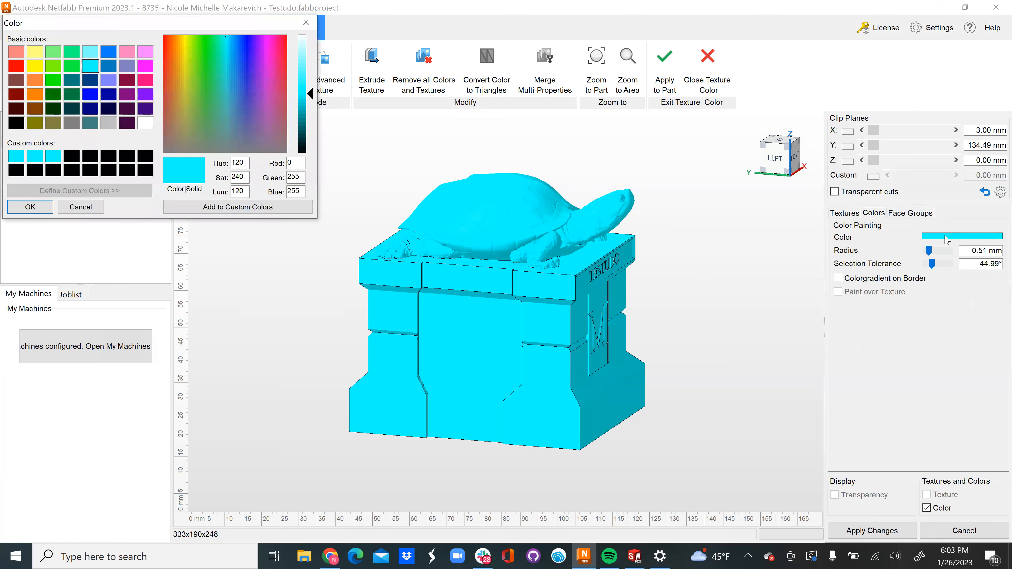
pyautogui.click(15, 123)
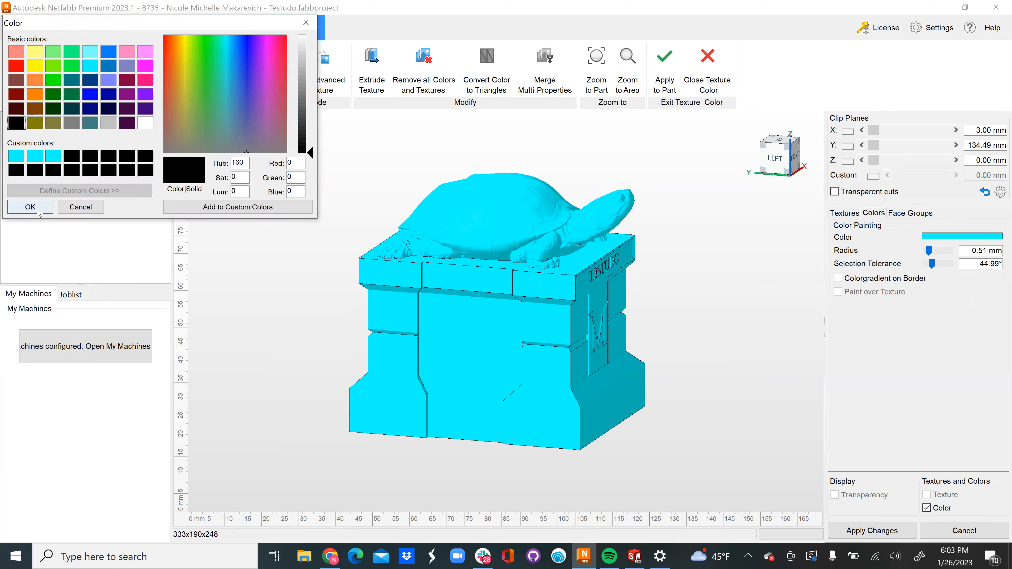
pyautogui.click(30, 206)
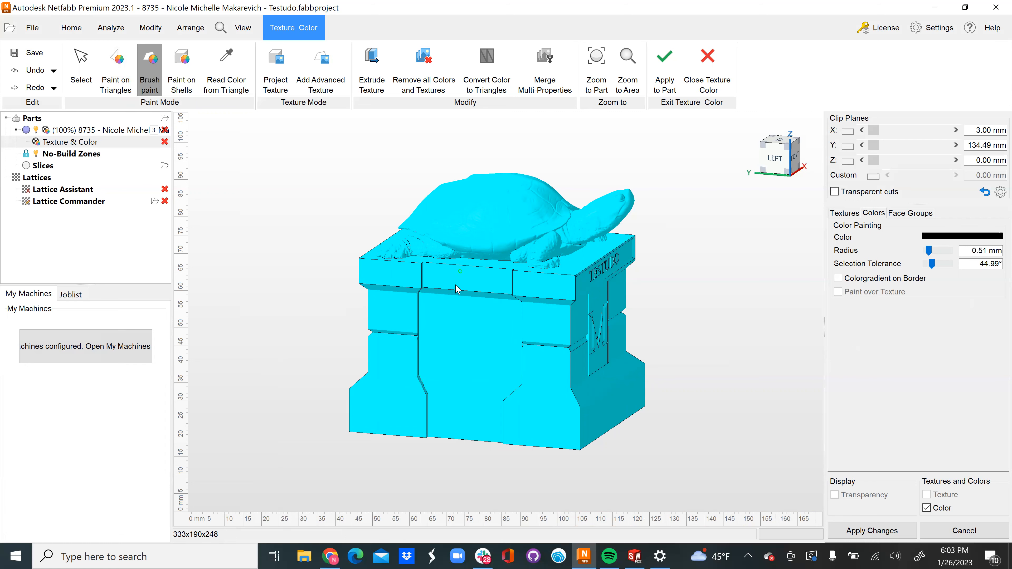
# Try painting the two central panels on the pedestal's left face black with a 23.37 mm brush radius, and undo both strokes
pyautogui.scroll(3, 458, 290)
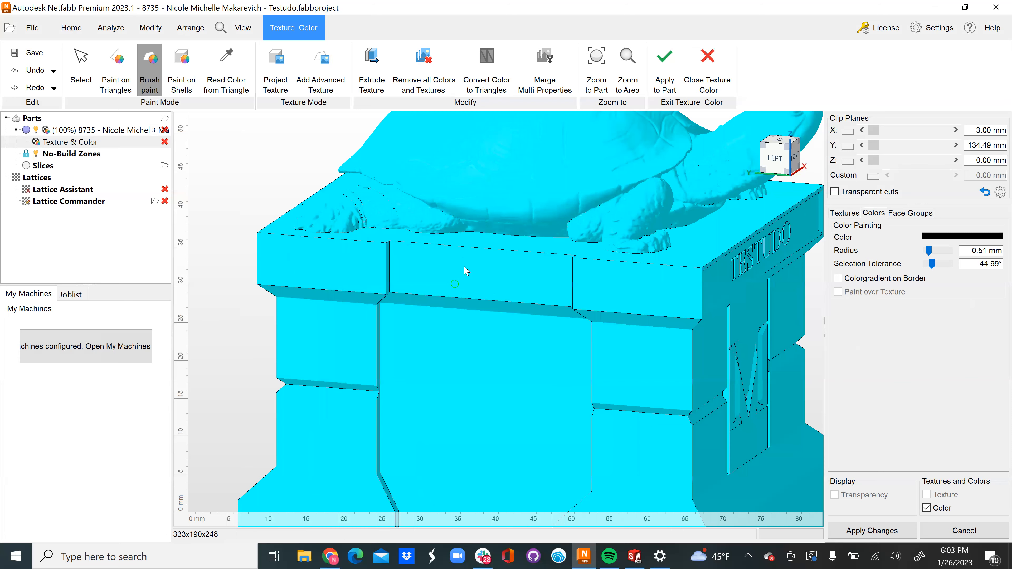
pyautogui.scroll(2, 464, 270)
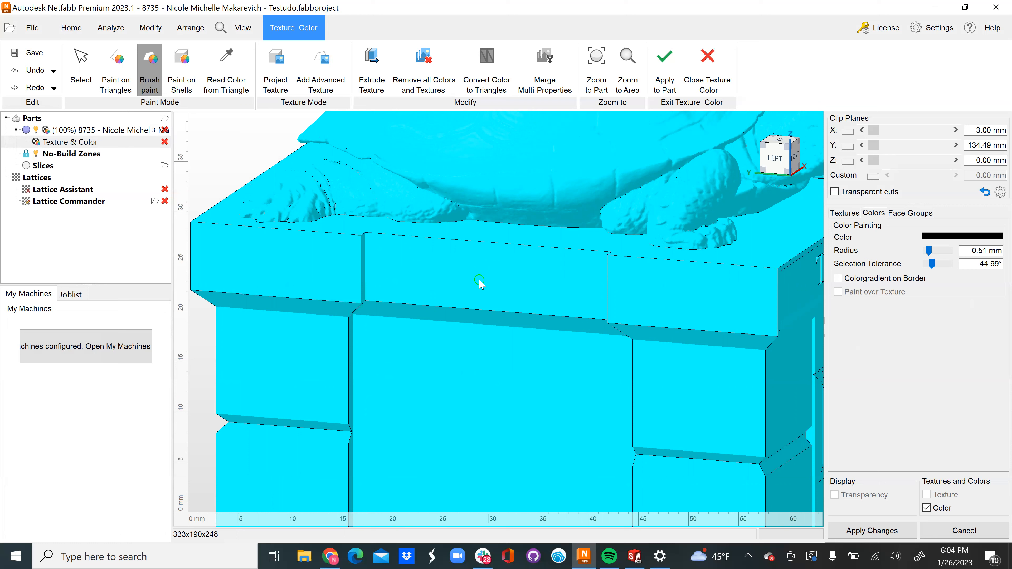
pyautogui.keyDown('ctrl'); pyautogui.scroll(2, 479, 280); pyautogui.keyUp('ctrl')
pyautogui.keyDown('ctrl'); pyautogui.scroll(3, 481, 283); pyautogui.keyUp('ctrl')
pyautogui.keyDown('ctrl'); pyautogui.scroll(15, 480, 282); pyautogui.keyUp('ctrl')
pyautogui.click(480, 283)
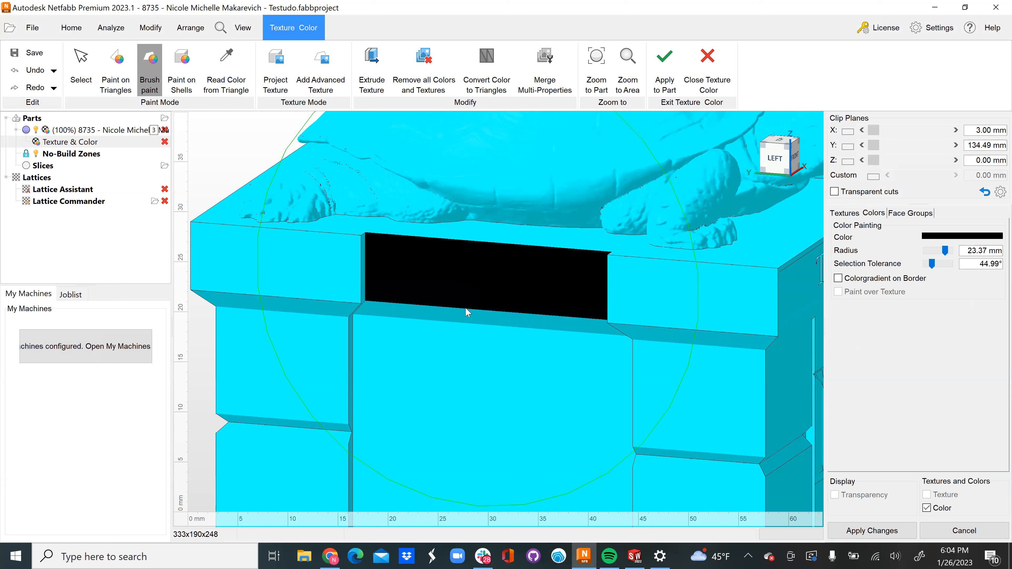
pyautogui.click(513, 349)
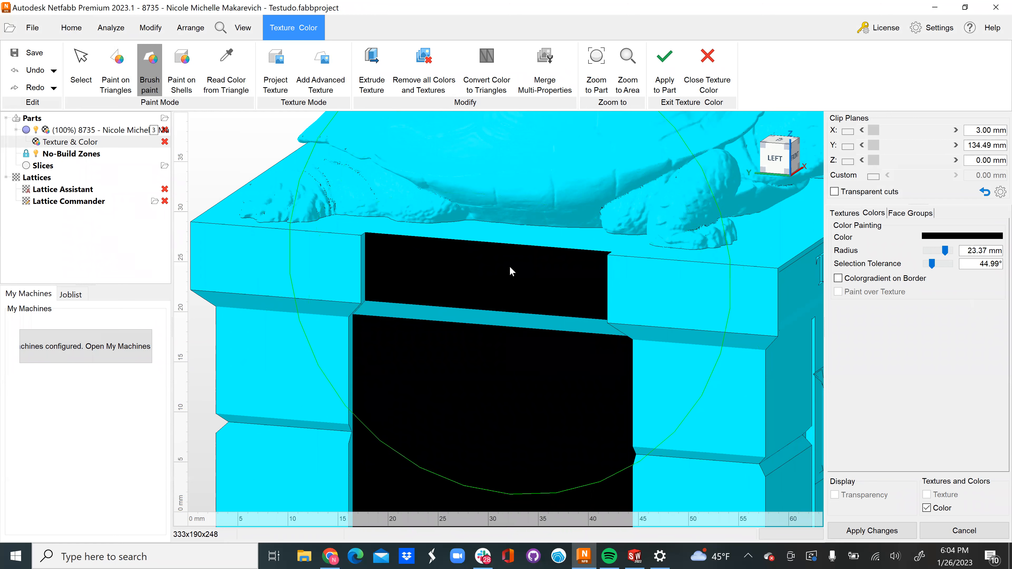
pyautogui.hotkey('ctrl', 'z')
pyautogui.hotkey('ctrl', 'z')
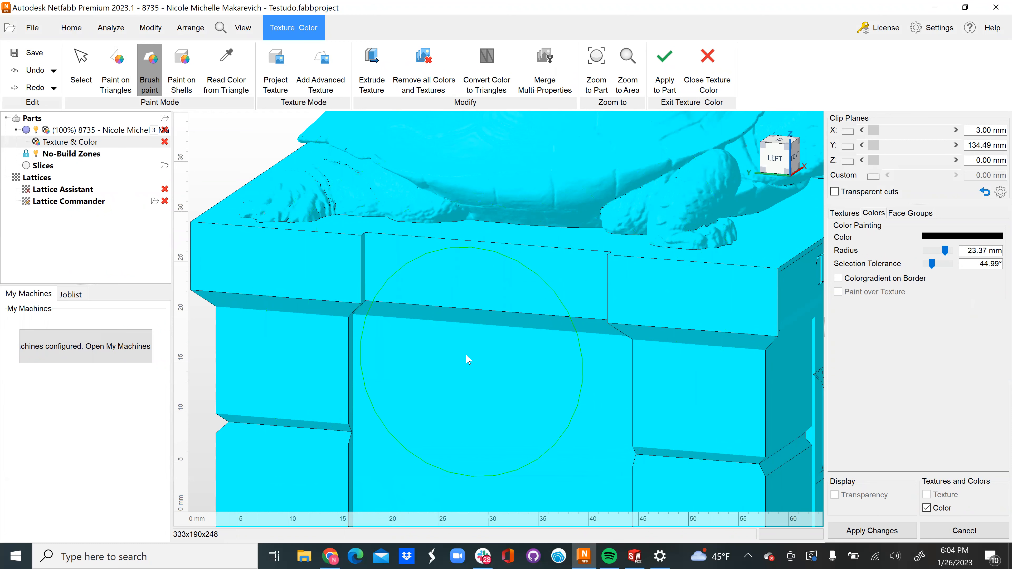
# Reduce the brush radius to 0.40 mm and paint black on the large central panel of the pedestal's left face
pyautogui.keyDown('ctrl'); pyautogui.scroll(-12, 466, 354); pyautogui.keyUp('ctrl')
pyautogui.keyDown('ctrl'); pyautogui.scroll(-1, 466, 354); pyautogui.keyUp('ctrl')
pyautogui.keyDown('ctrl'); pyautogui.scroll(-1, 467, 354); pyautogui.keyUp('ctrl')
pyautogui.moveTo(403, 369); pyautogui.dragTo(445, 359)
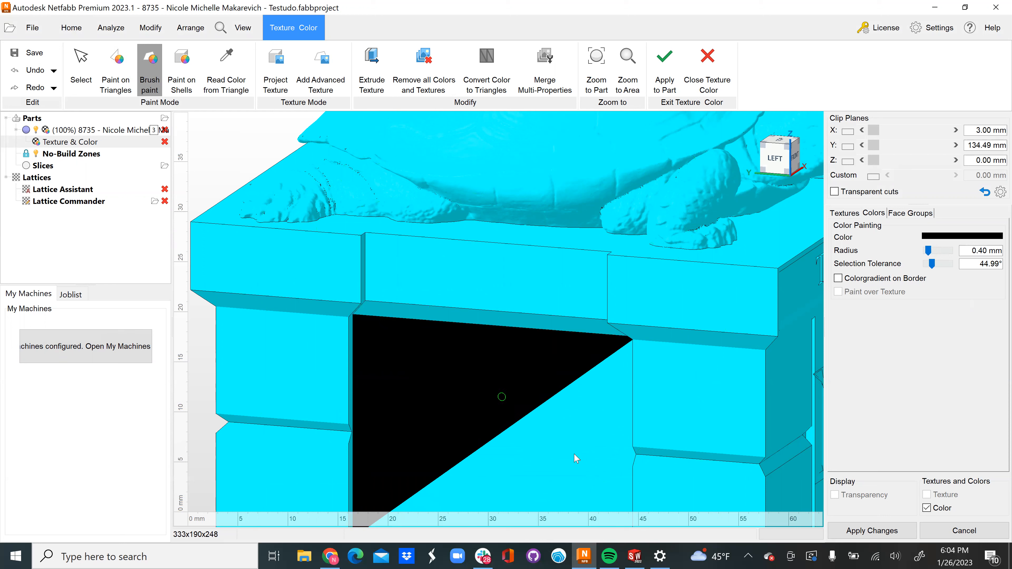
# Brush black onto the rest of the pedestal's large central panel, a few spots on the turtle's shell, and the narrow upper central panel
pyautogui.click(588, 463)
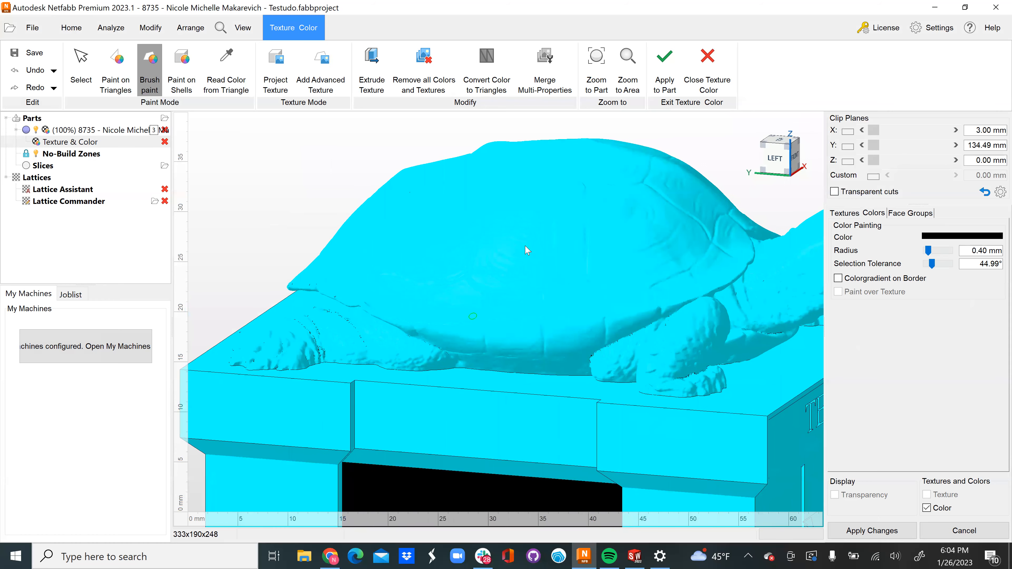
pyautogui.click(475, 228)
pyautogui.moveTo(486, 206)
pyautogui.mouseDown()
pyautogui.moveTo(504, 245)
pyautogui.moveTo(518, 224)
pyautogui.mouseUp()
pyautogui.click(487, 204)
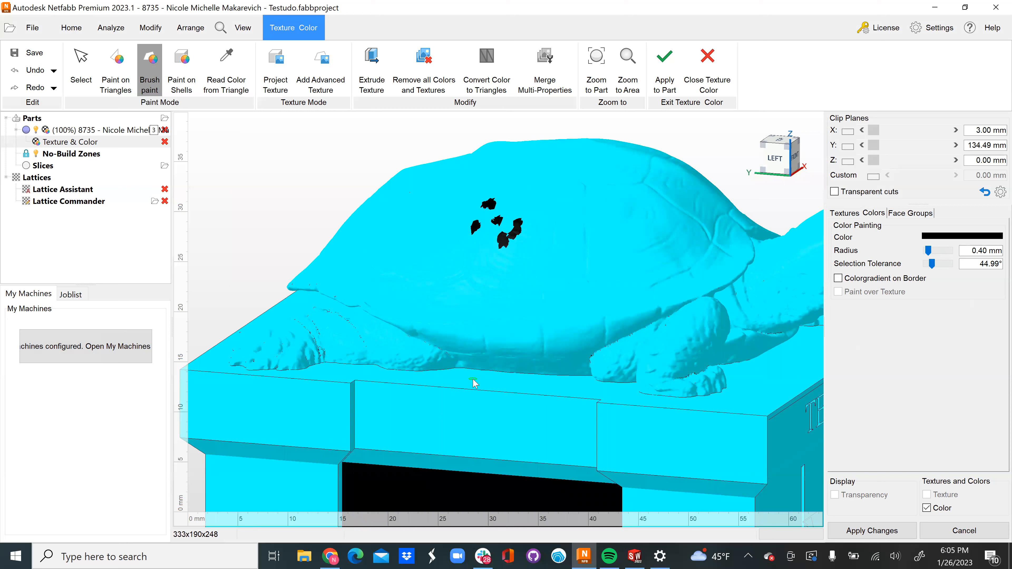
pyautogui.click(460, 406)
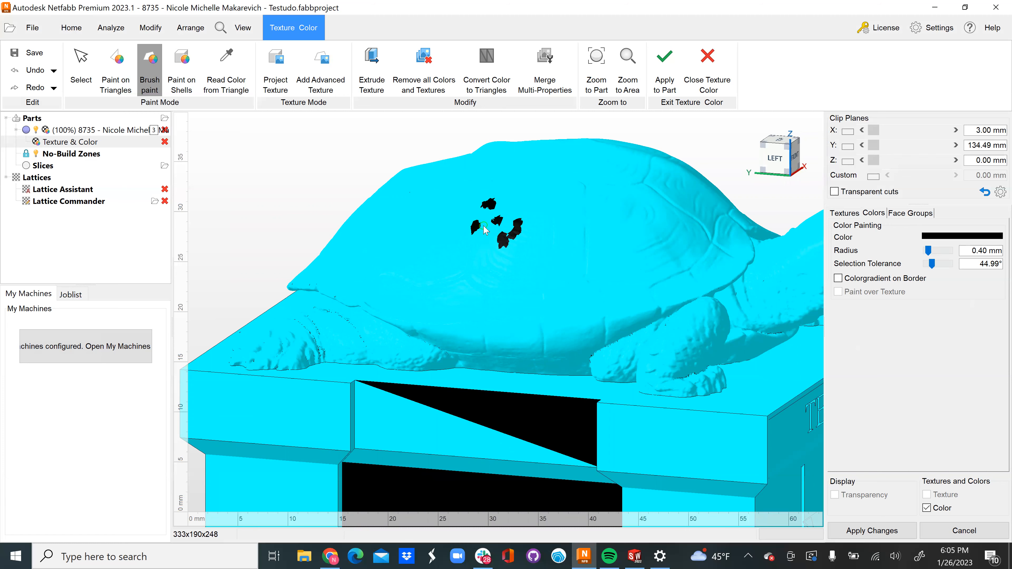
# Reduce the brush radius to 0.10 mm while painting a trail of smaller black spots on the turtle's shell
pyautogui.scroll(1, 485, 230)
pyautogui.scroll(5, 486, 230)
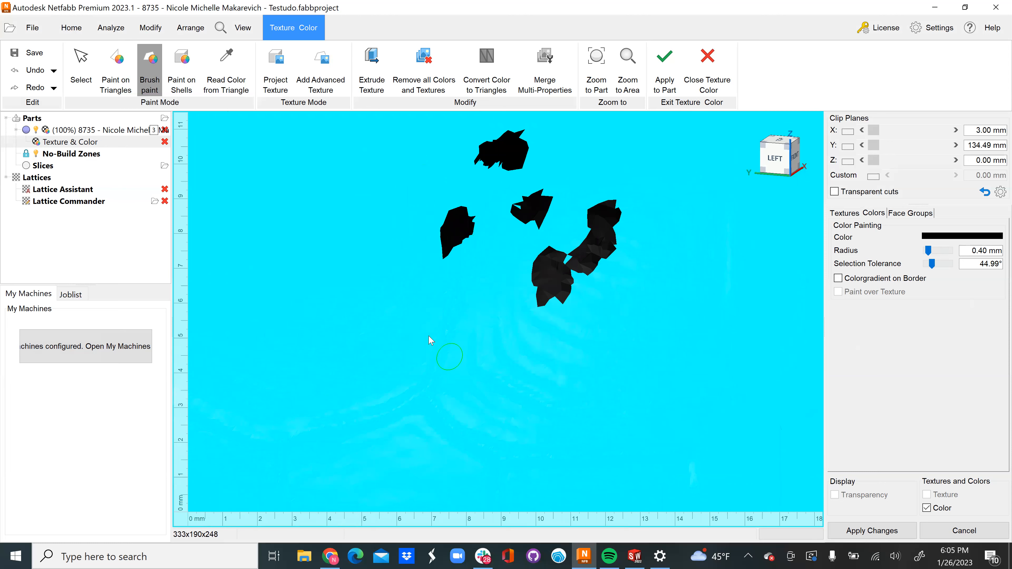
pyautogui.keyDown('ctrl'); pyautogui.scroll(-3, 430, 340); pyautogui.keyUp('ctrl')
pyautogui.moveTo(417, 350); pyautogui.dragTo(303, 425)
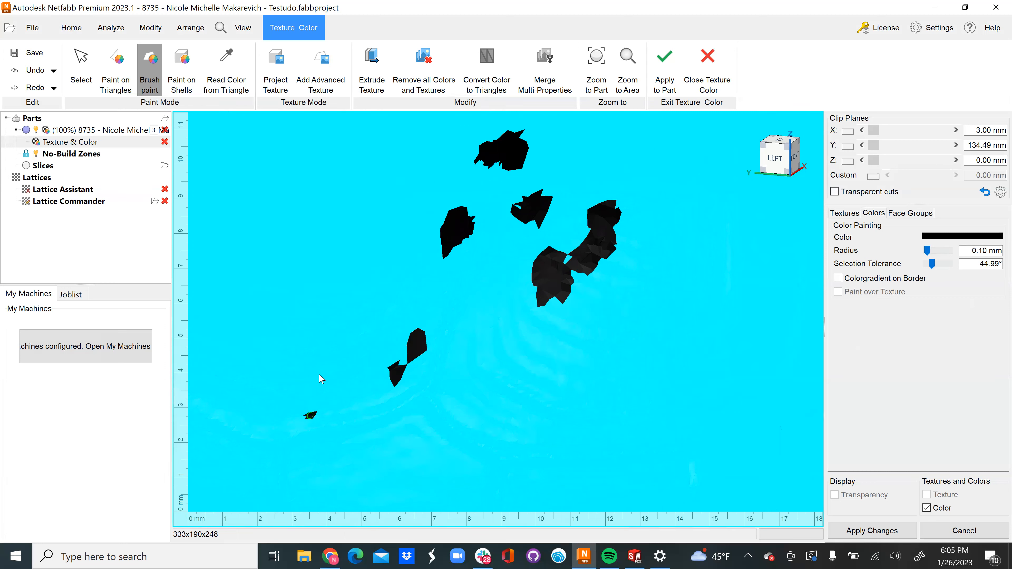
pyautogui.scroll(2, 321, 372)
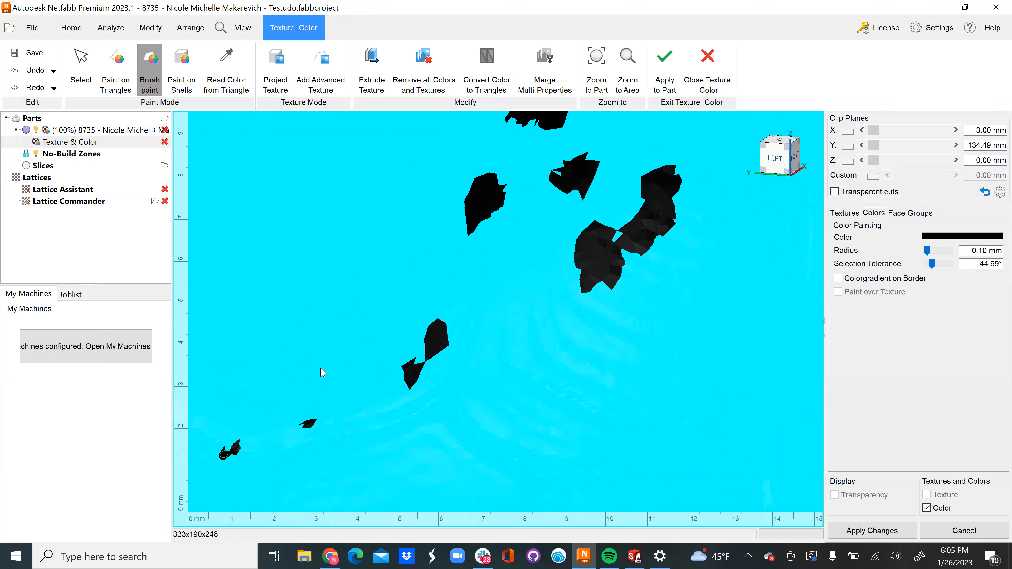
pyautogui.scroll(10, 322, 373)
pyautogui.scroll(-3, 326, 371)
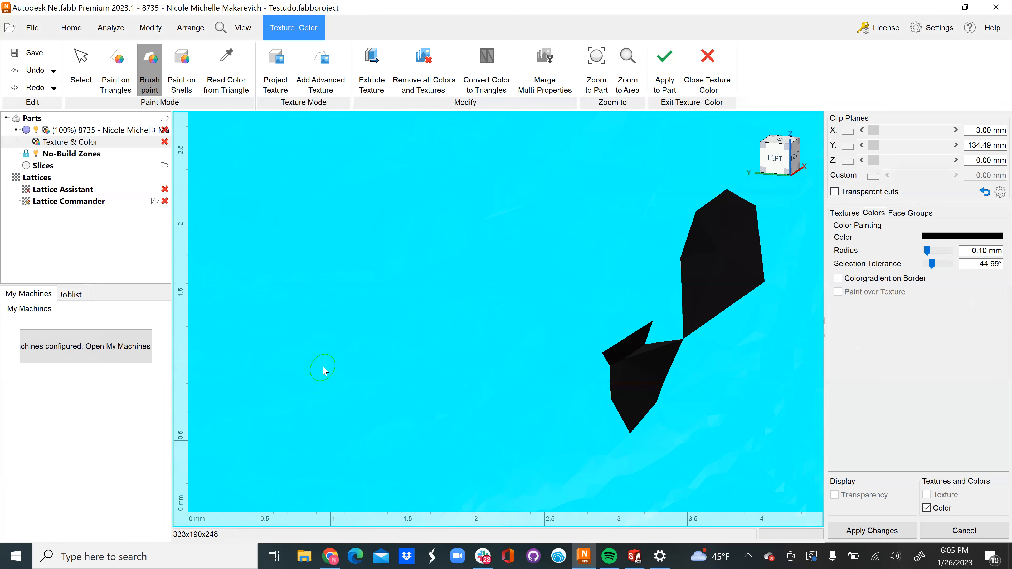
pyautogui.scroll(-10, 324, 369)
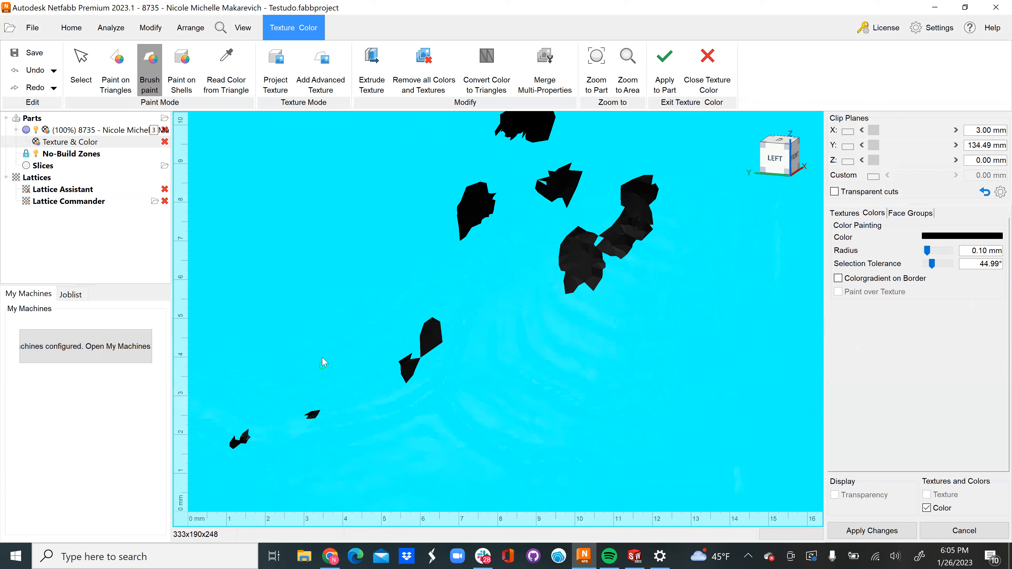
pyautogui.scroll(-3, 324, 360)
pyautogui.scroll(-2, 324, 361)
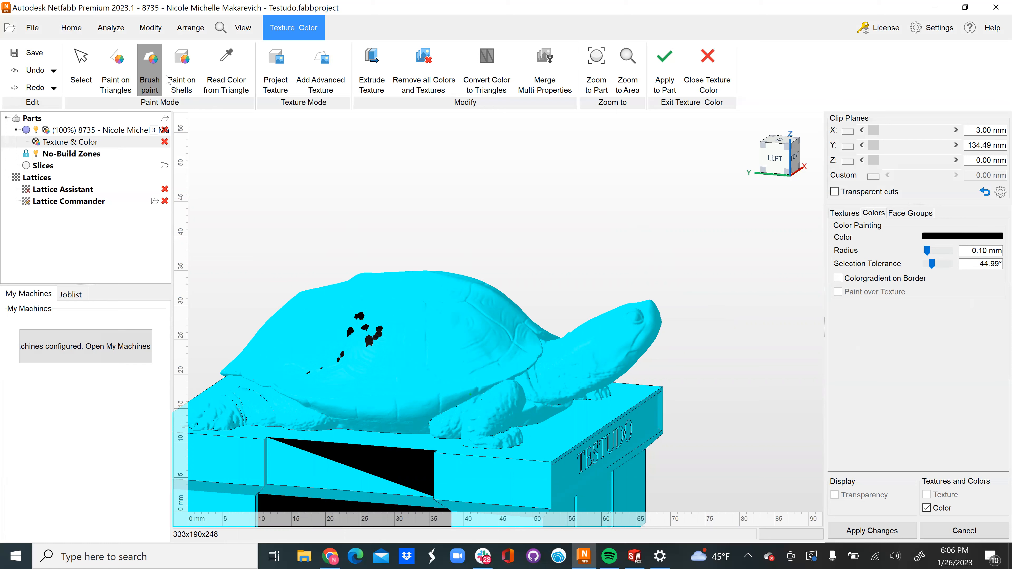
# Switch to Paint on Triangles and color several individual triangles on the side of the turtle's shell black
pyautogui.click(127, 64)
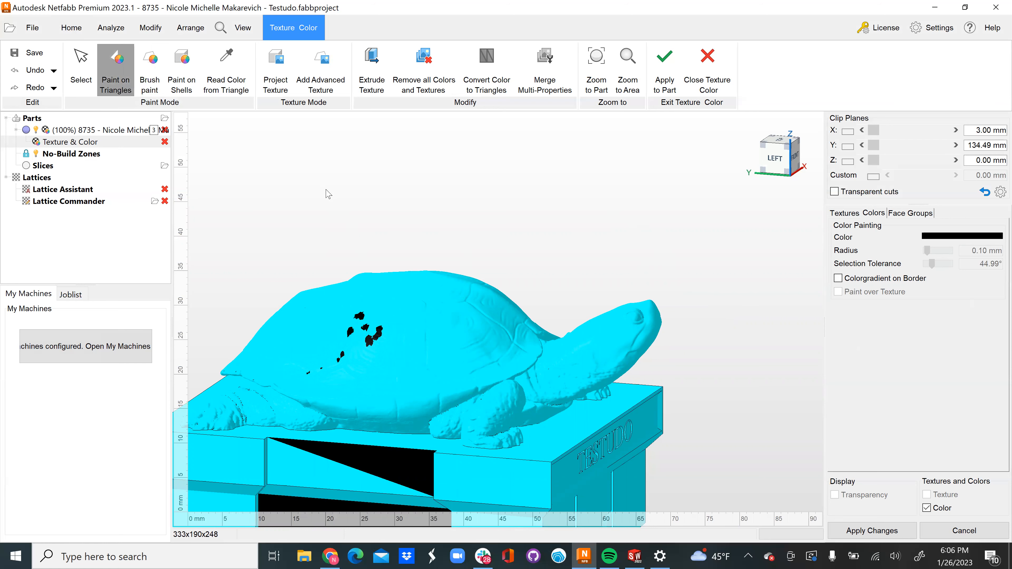
pyautogui.scroll(-4, 596, 375)
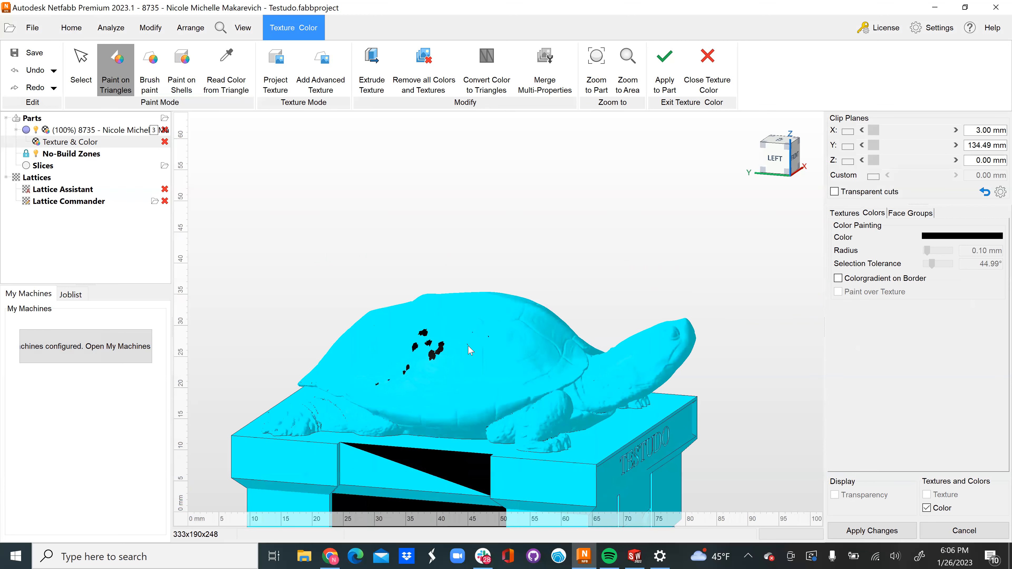
pyautogui.scroll(4, 473, 347)
pyautogui.scroll(4, 470, 346)
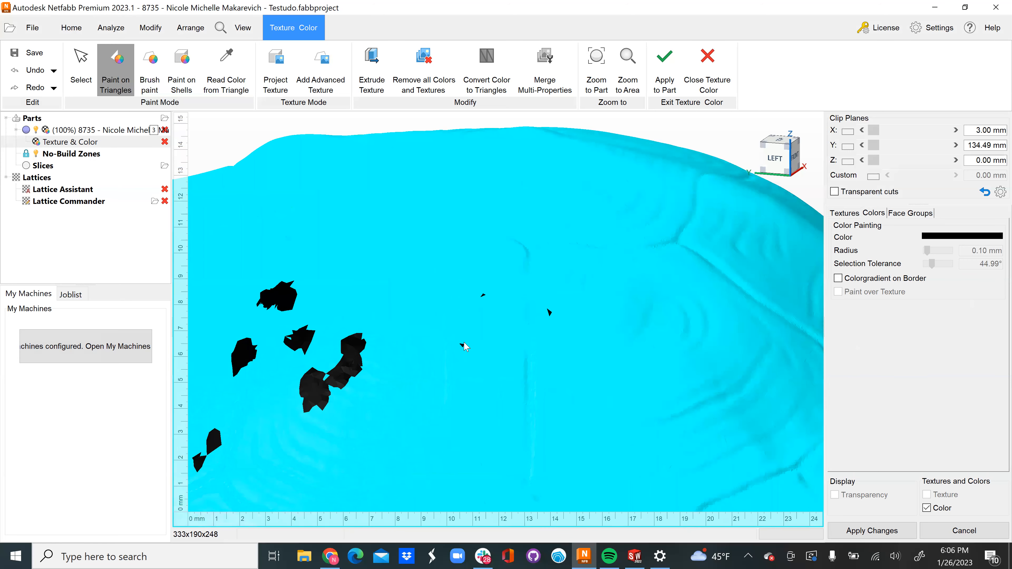
pyautogui.click(470, 341)
pyautogui.scroll(5, 554, 432)
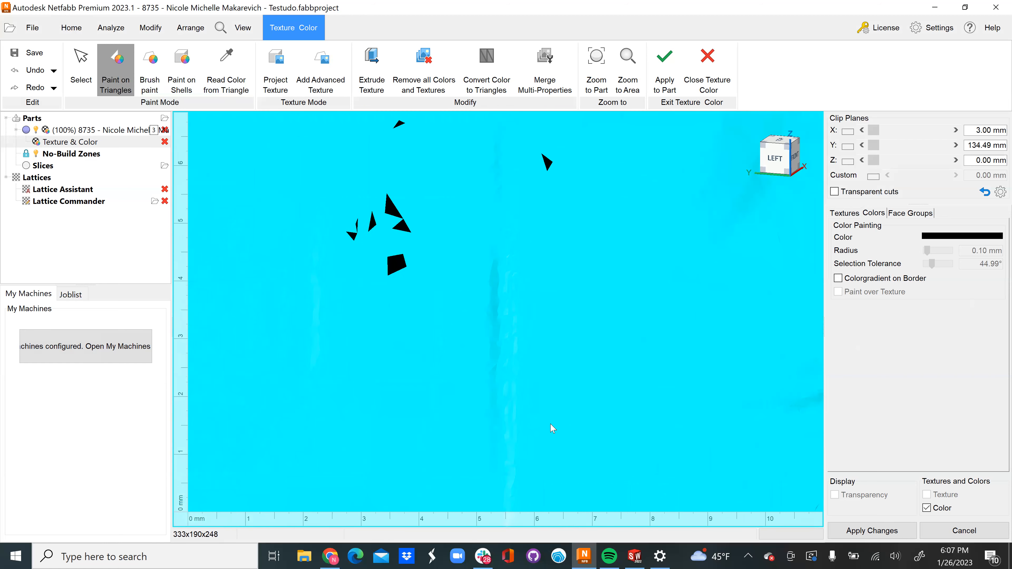
# Paint single pedestal triangles black on the upper left and central panels, the block below them, and the top surface
pyautogui.scroll(-7, 553, 430)
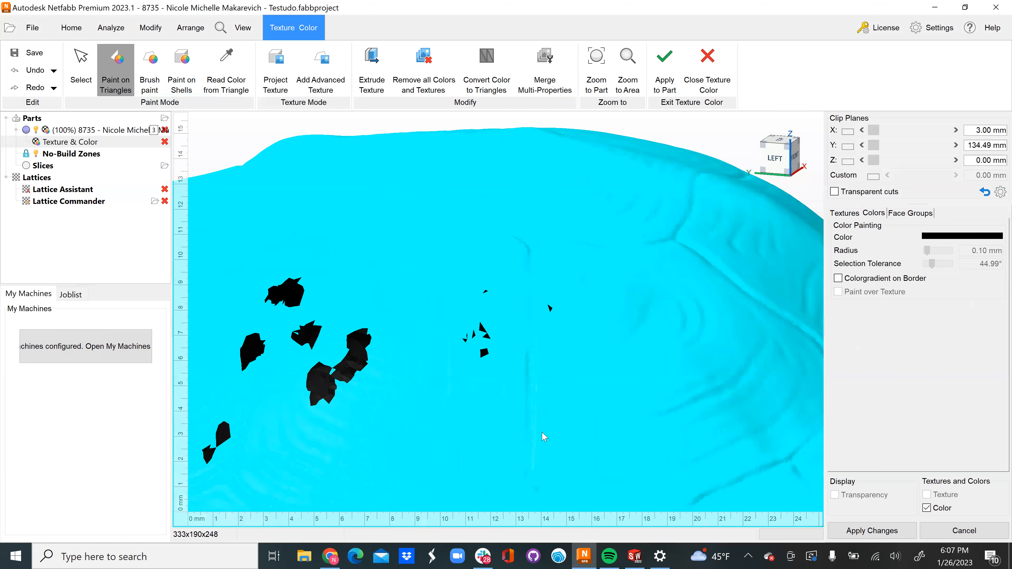
pyautogui.moveTo(528, 428); pyautogui.dragTo(559, 161, button='middle')
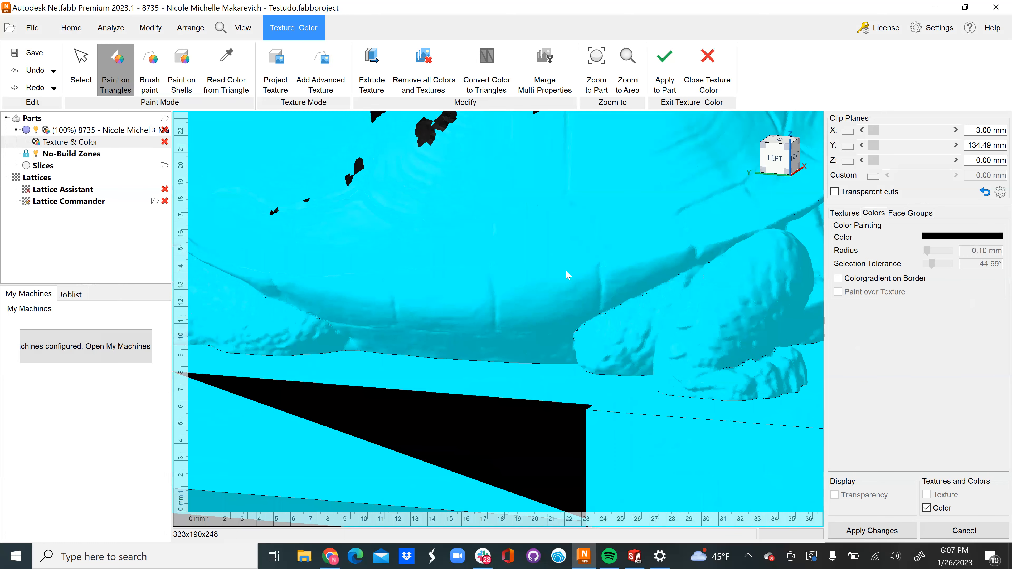
pyautogui.scroll(-4, 561, 248)
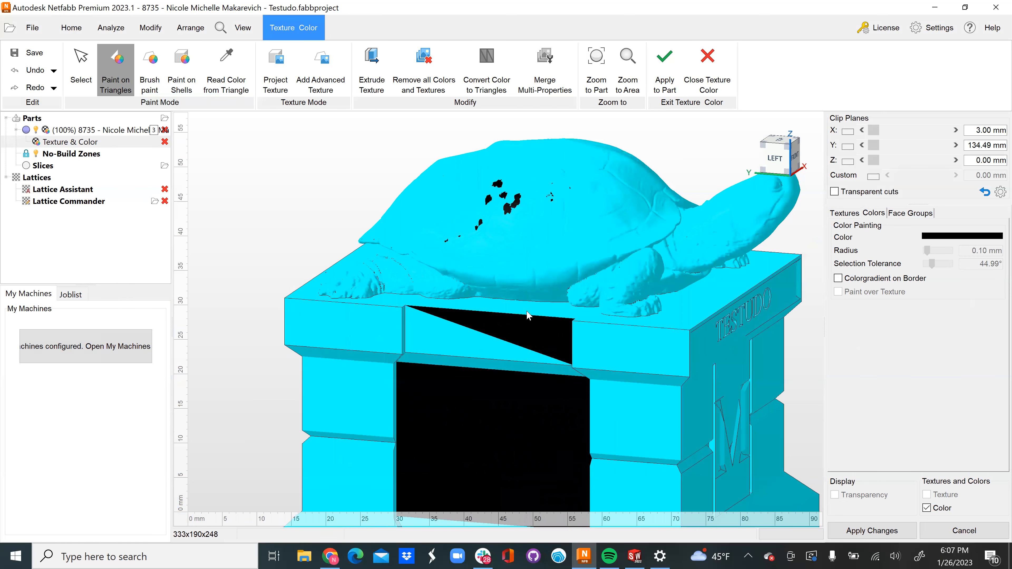
pyautogui.click(461, 343)
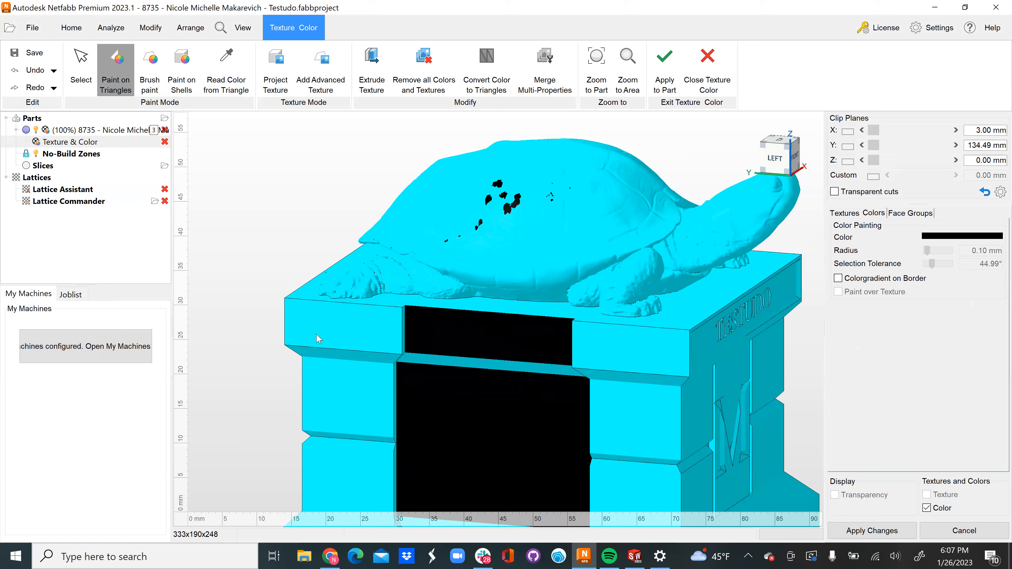
pyautogui.click(313, 342)
pyautogui.click(367, 335)
pyautogui.click(728, 286)
pyautogui.click(693, 323)
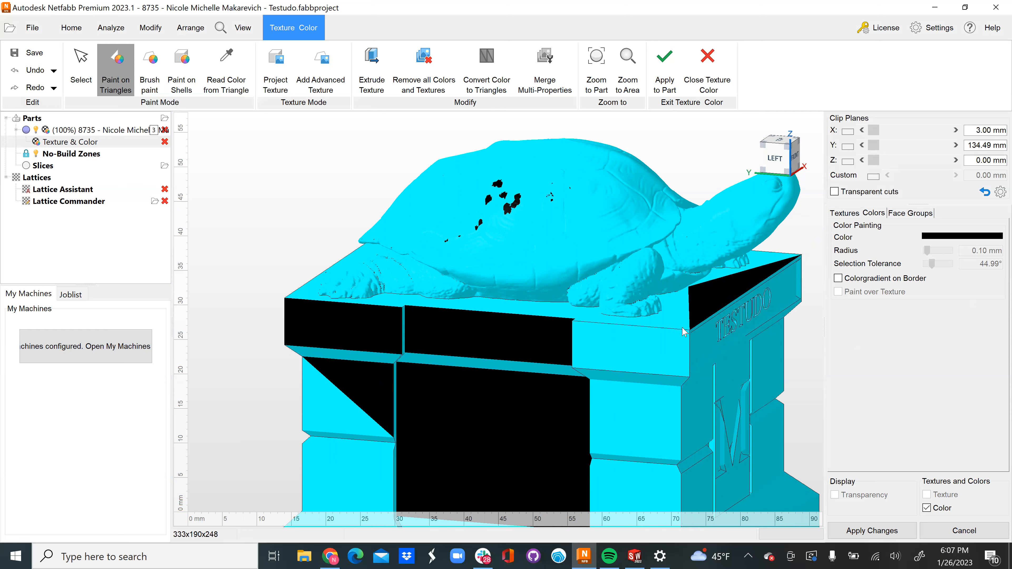
pyautogui.click(679, 327)
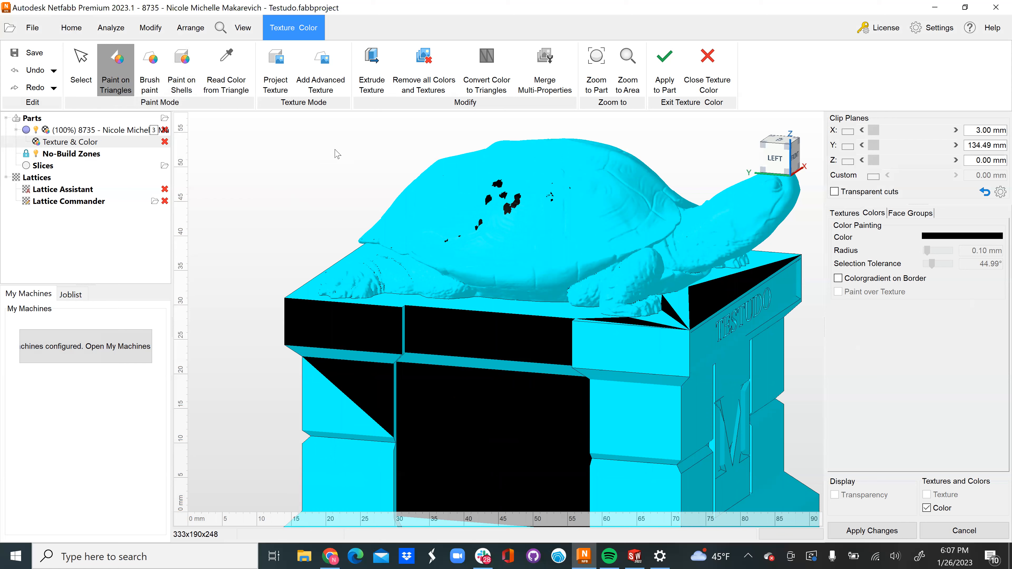
# Switch to Paint on Shells, choose the custom cyan color (0, 255, 255), and repaint the entire Testudo shell with it
pyautogui.click(191, 71)
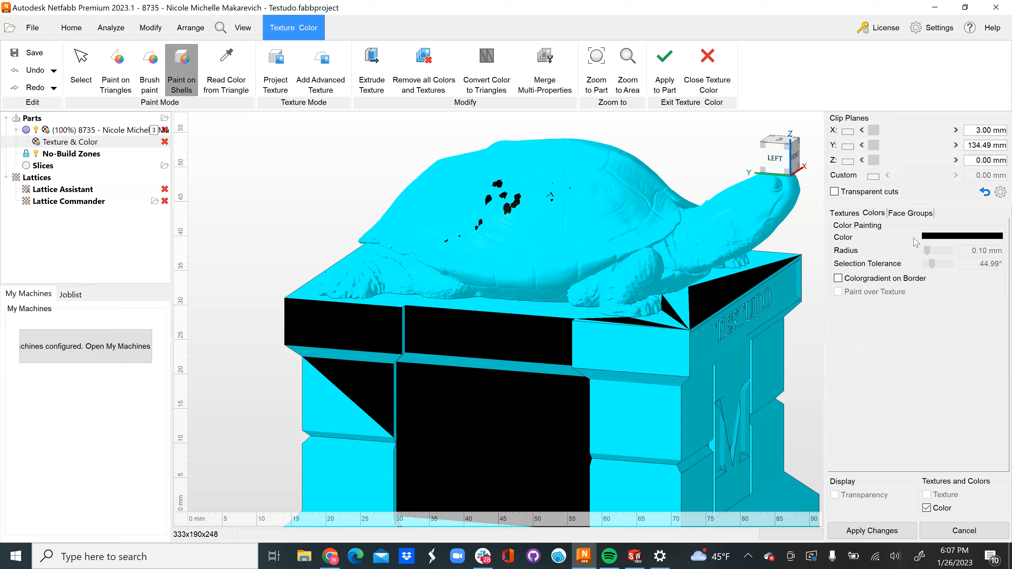
pyautogui.click(944, 238)
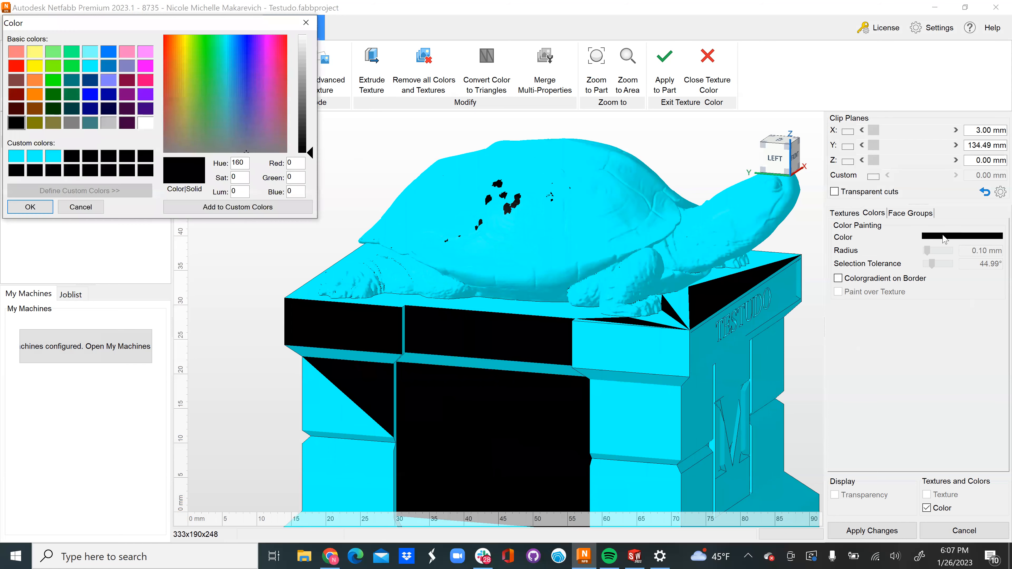
pyautogui.click(55, 157)
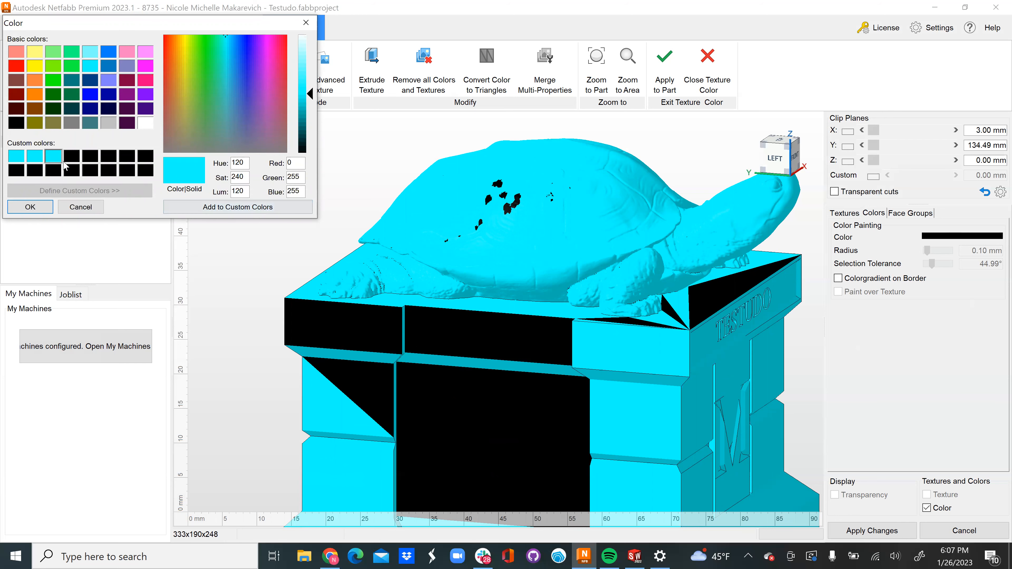
pyautogui.click(29, 207)
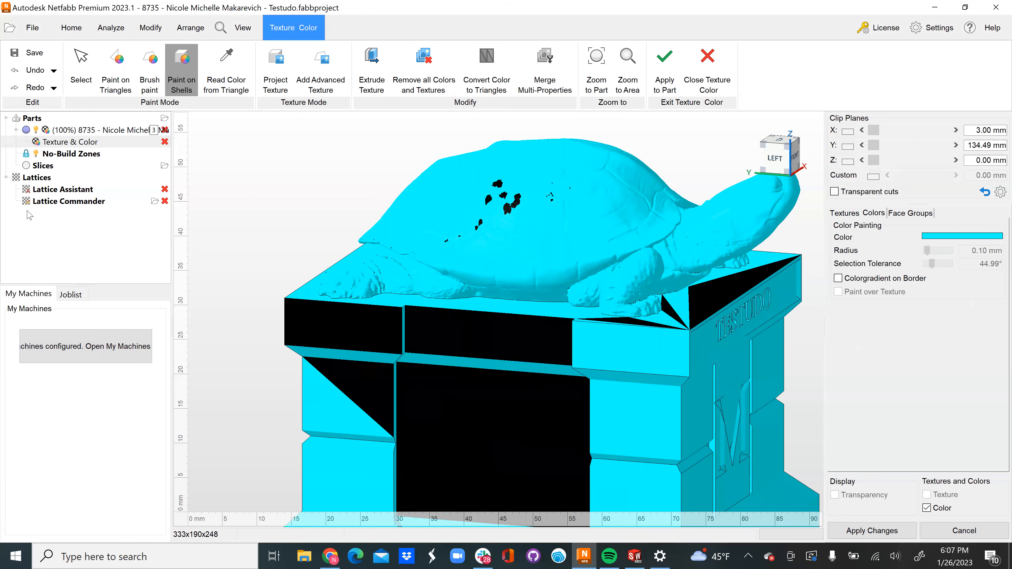
pyautogui.click(472, 318)
pyautogui.scroll(3, 479, 307)
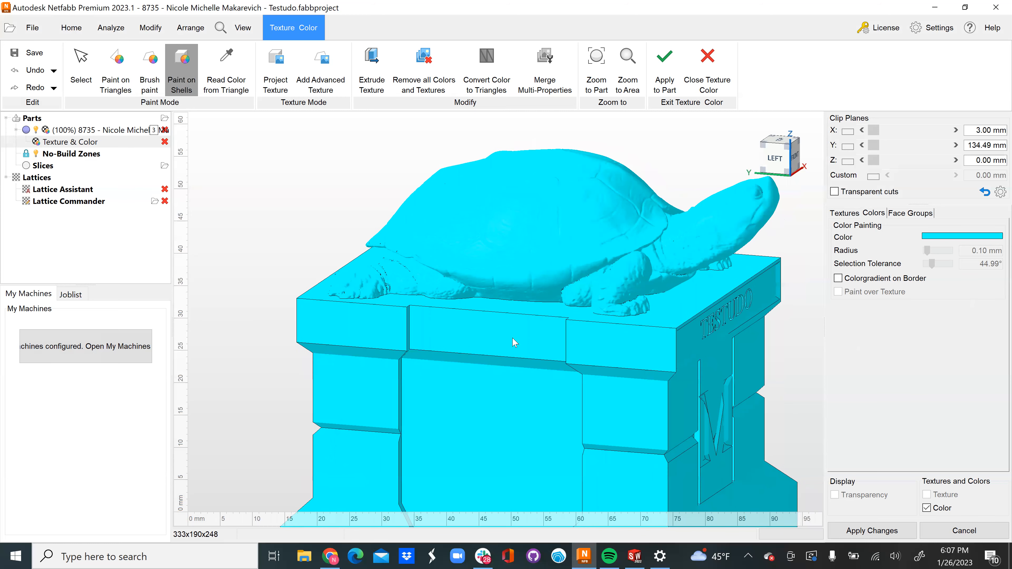
# Apply the color changes to the Testudo part and remove the old part
pyautogui.scroll(-5, 520, 344)
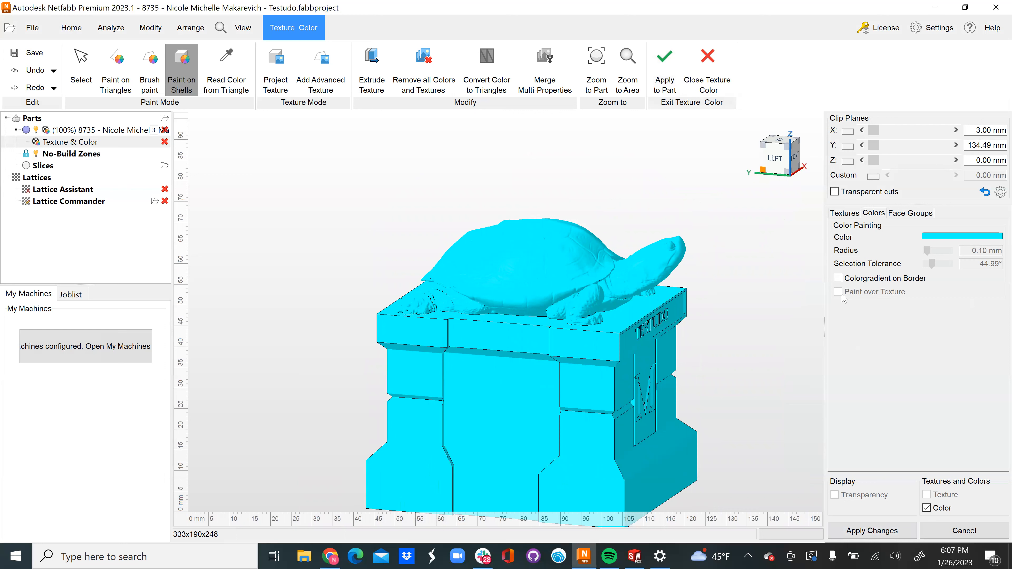
pyautogui.click(873, 532)
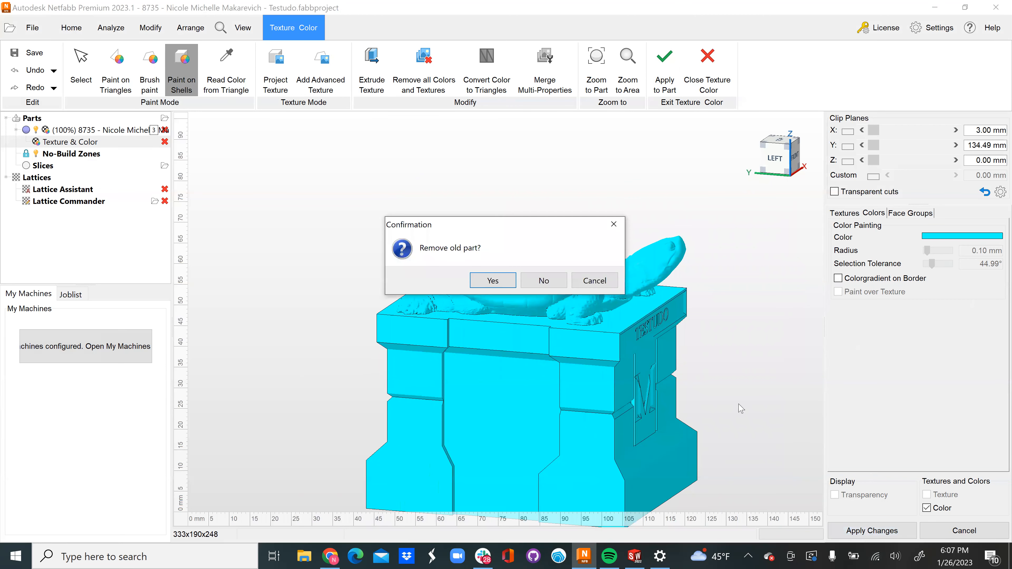
pyautogui.click(490, 283)
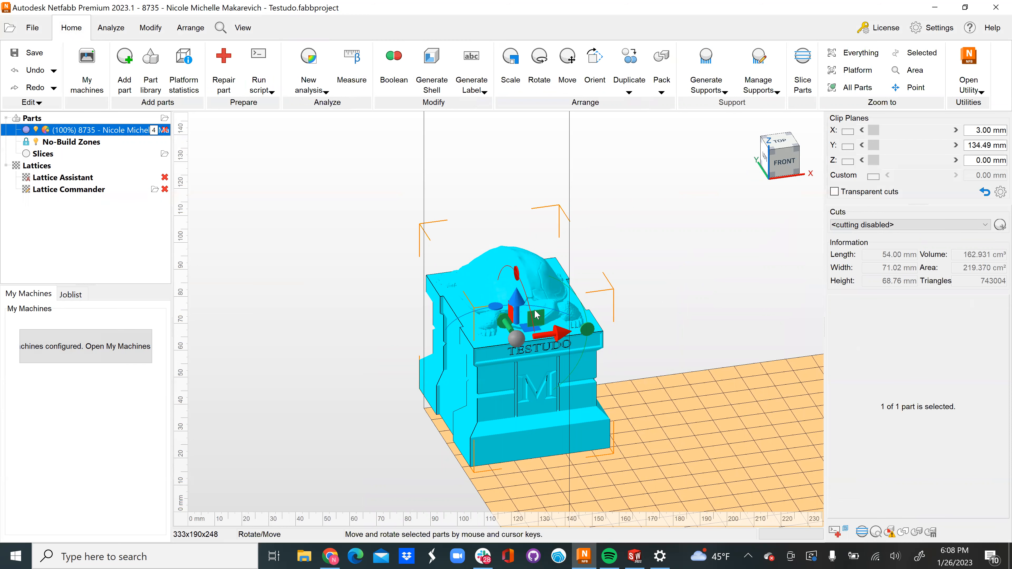
# Duplicate the cyan Testudo part beside the original and delete the displaced part
pyautogui.keyDown('ctrl'); pyautogui.moveTo(536, 314); pyautogui.dragTo(689, 255); pyautogui.keyUp('ctrl')
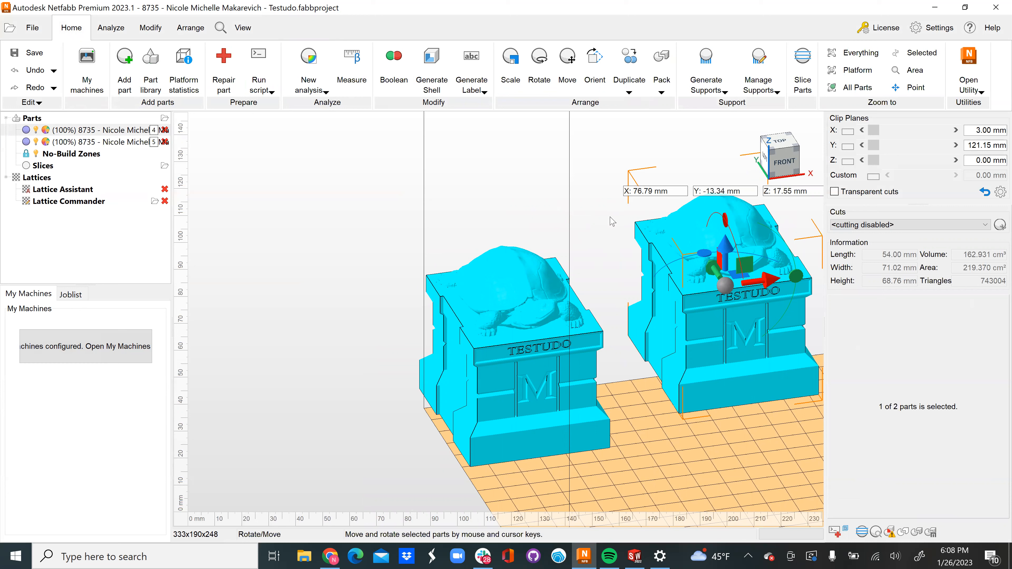
pyautogui.press('Delete')
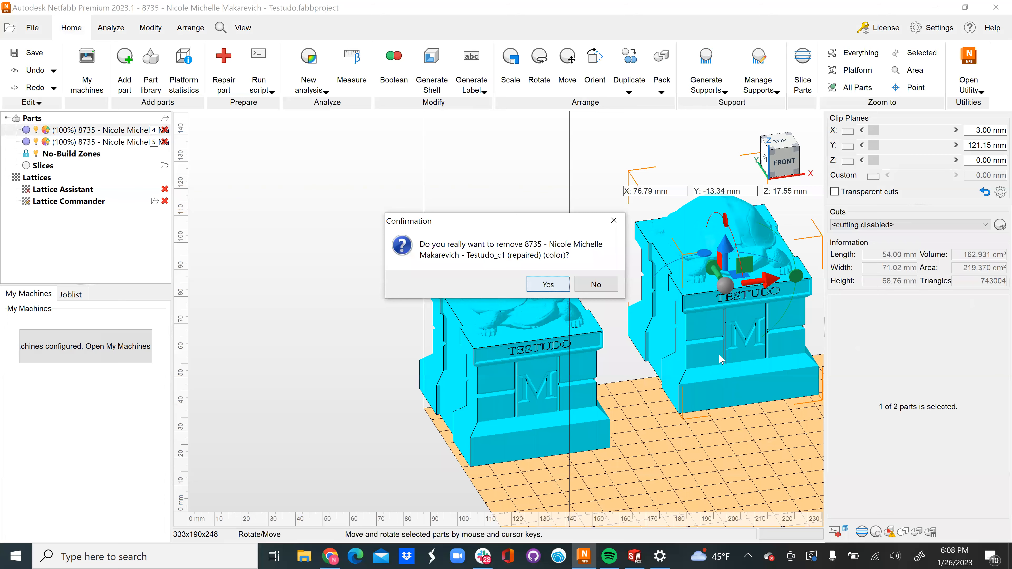
pyautogui.press('Return')
pyautogui.scroll(-2, 718, 331)
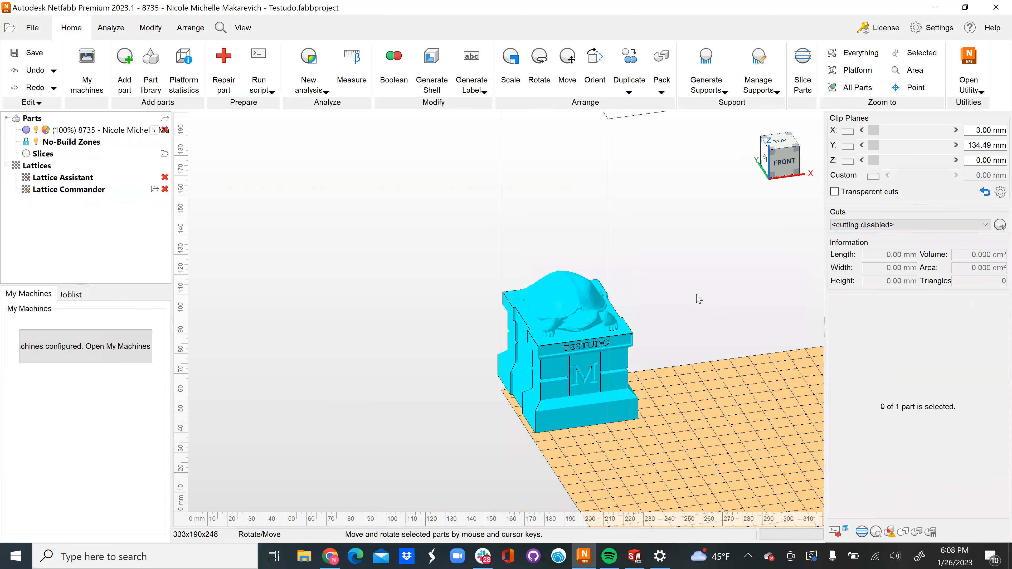
pyautogui.moveTo(700, 278); pyautogui.dragTo(633, 265, button='middle')
pyautogui.moveTo(314, 255); pyautogui.dragTo(377, 241, button='middle')
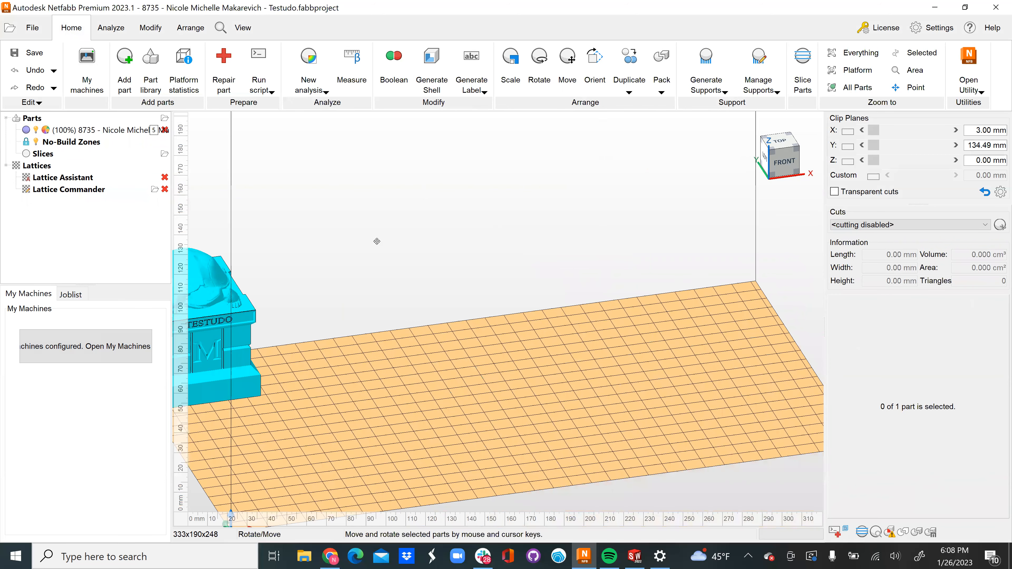
# Switch to the PaperCut MF Job Ticketing page in Chrome and examine the Keychain order's files, details and color specification
pyautogui.click(330, 557)
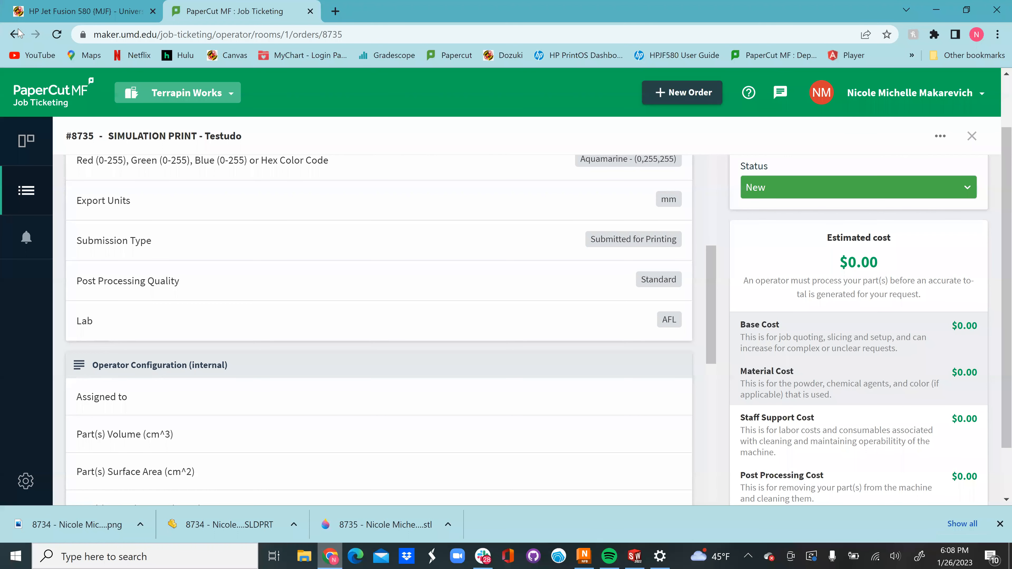
pyautogui.click(15, 35)
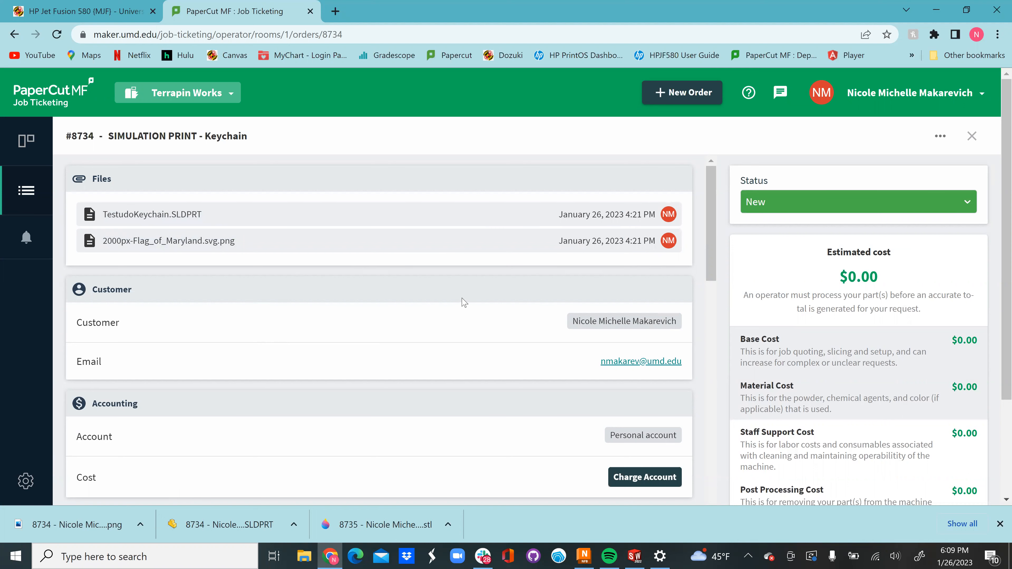
pyautogui.scroll(-6, 500, 275)
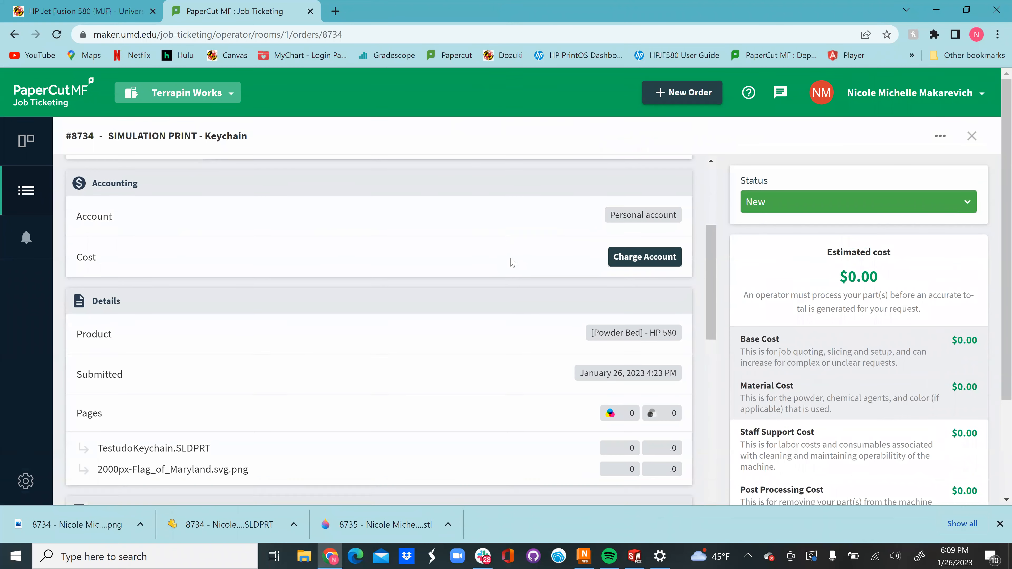
pyautogui.scroll(-5, 514, 260)
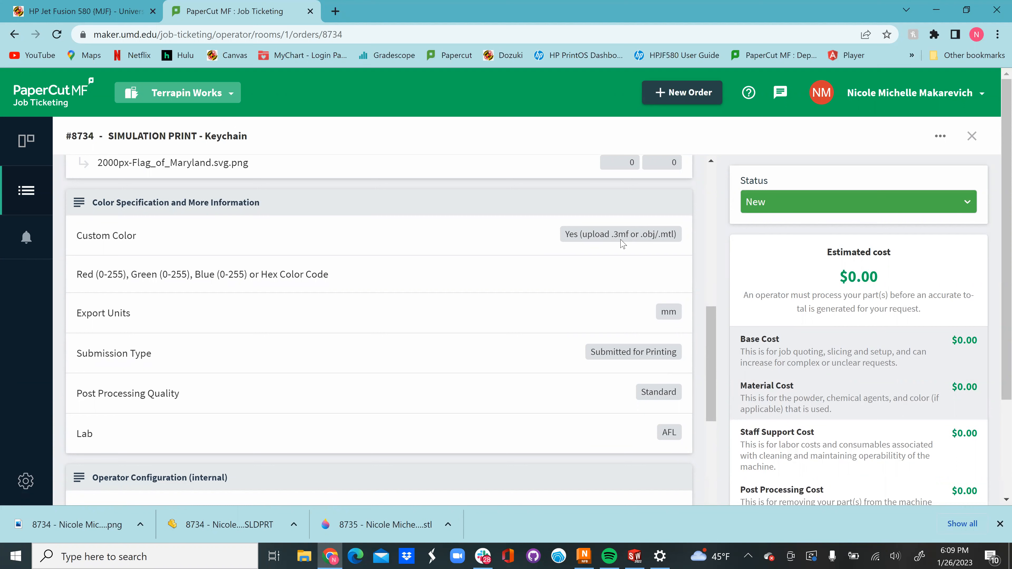
# Review the Keychain order's attached files, color specification, operator configuration and additional instructions on the ticket page
pyautogui.scroll(9, 623, 244)
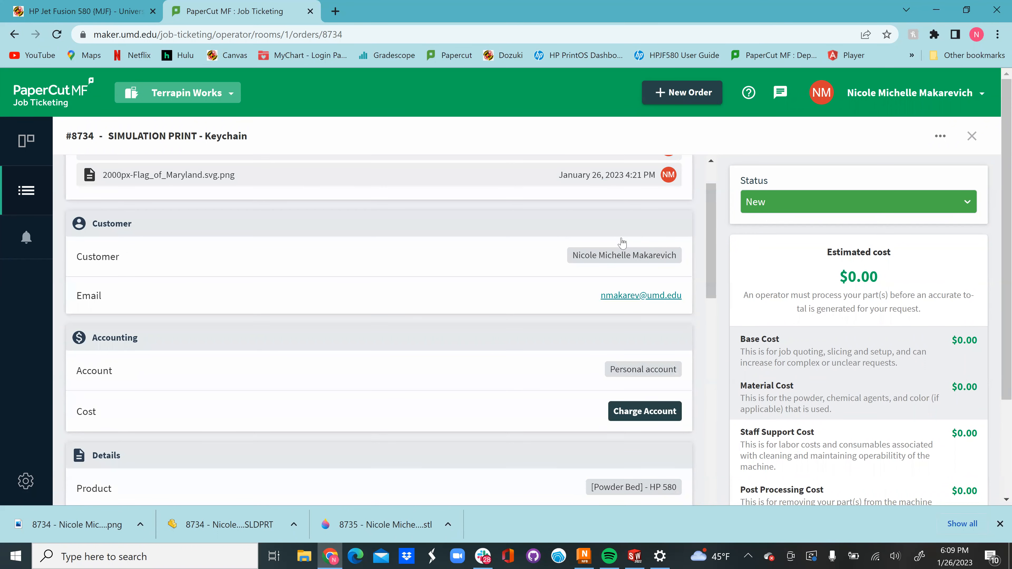
pyautogui.scroll(2, 456, 363)
pyautogui.scroll(-10, 440, 351)
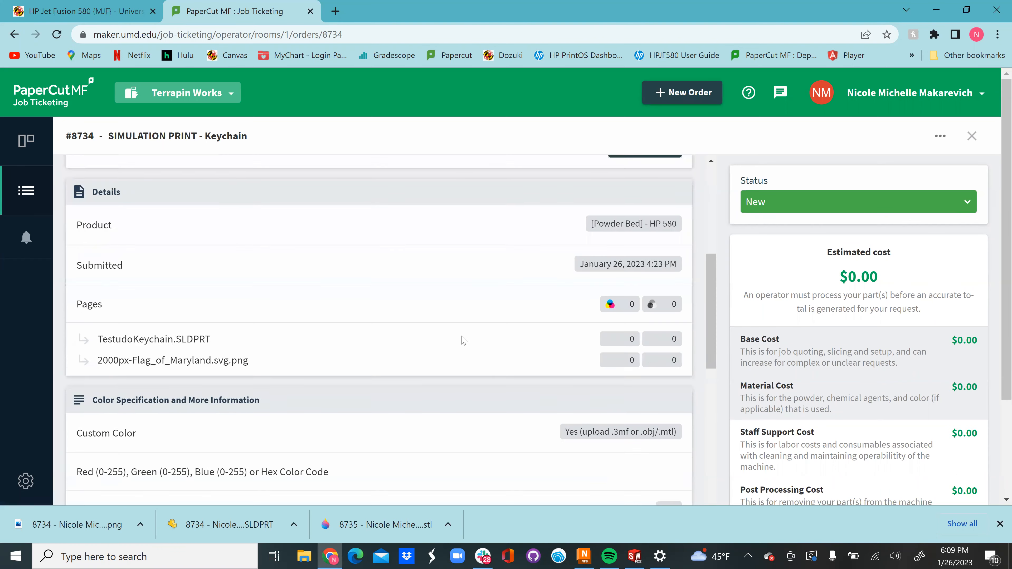
pyautogui.scroll(-2, 487, 329)
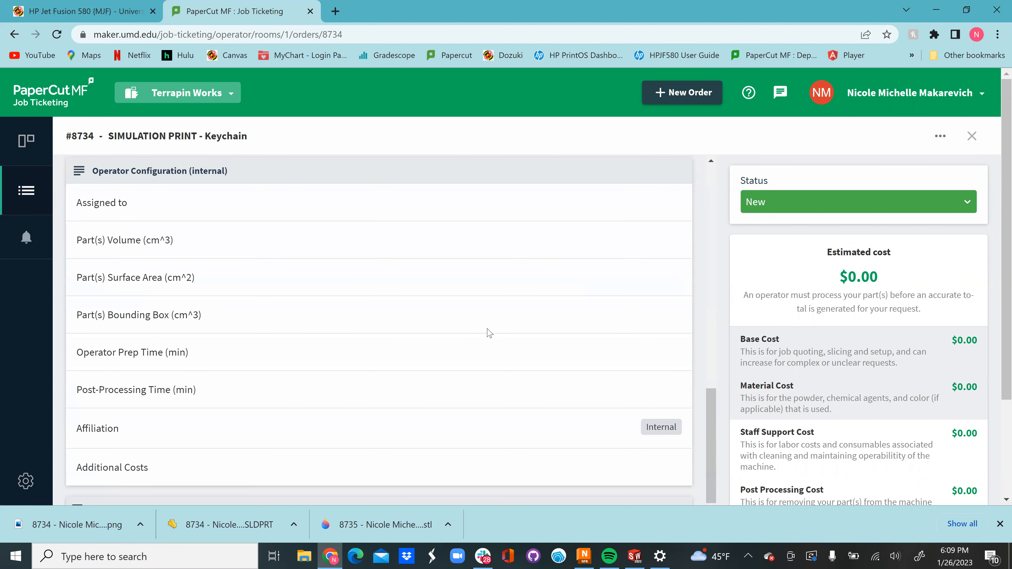
pyautogui.scroll(6, 488, 333)
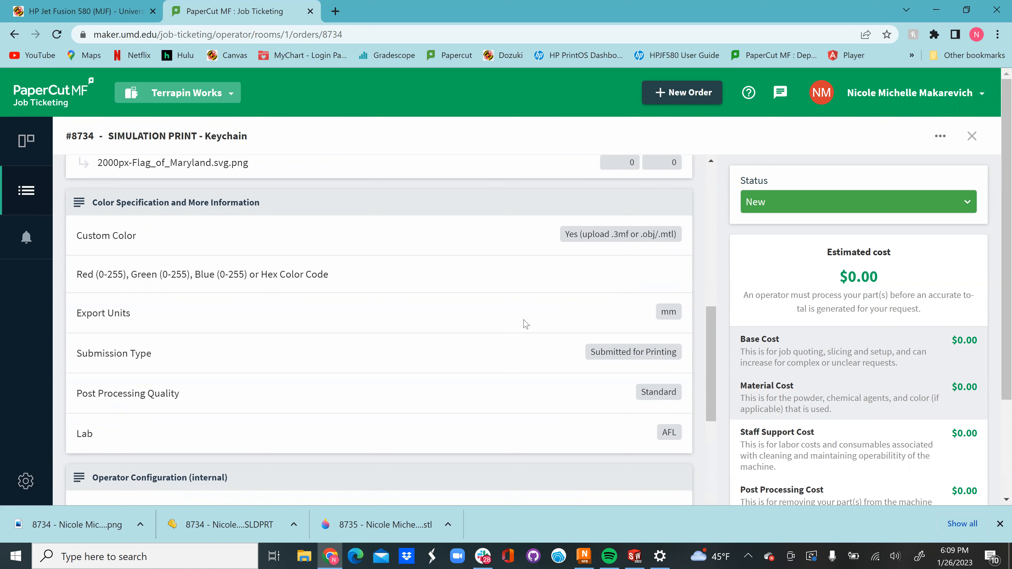
pyautogui.scroll(-10, 510, 305)
pyautogui.scroll(-1, 506, 306)
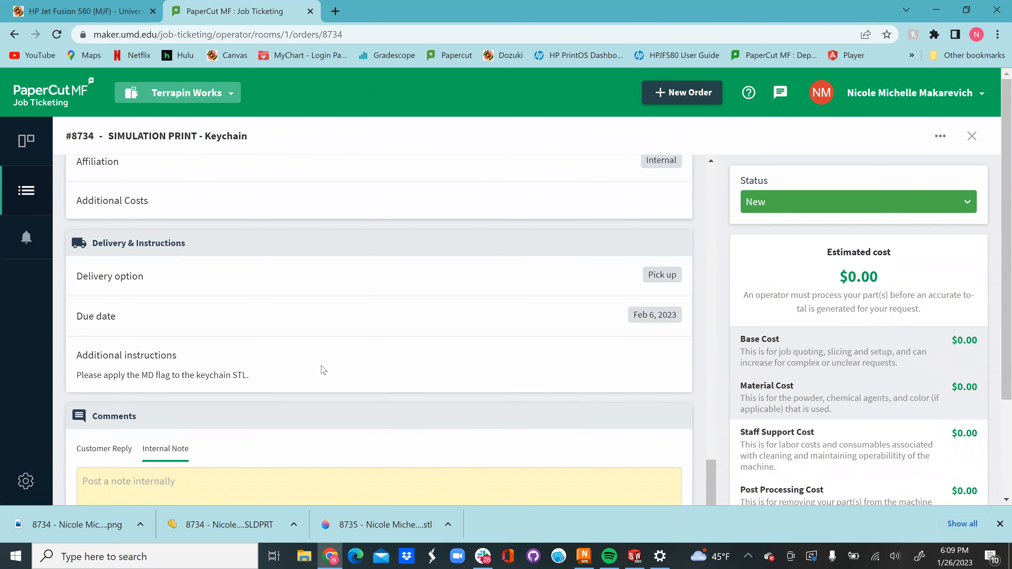
pyautogui.scroll(15, 379, 343)
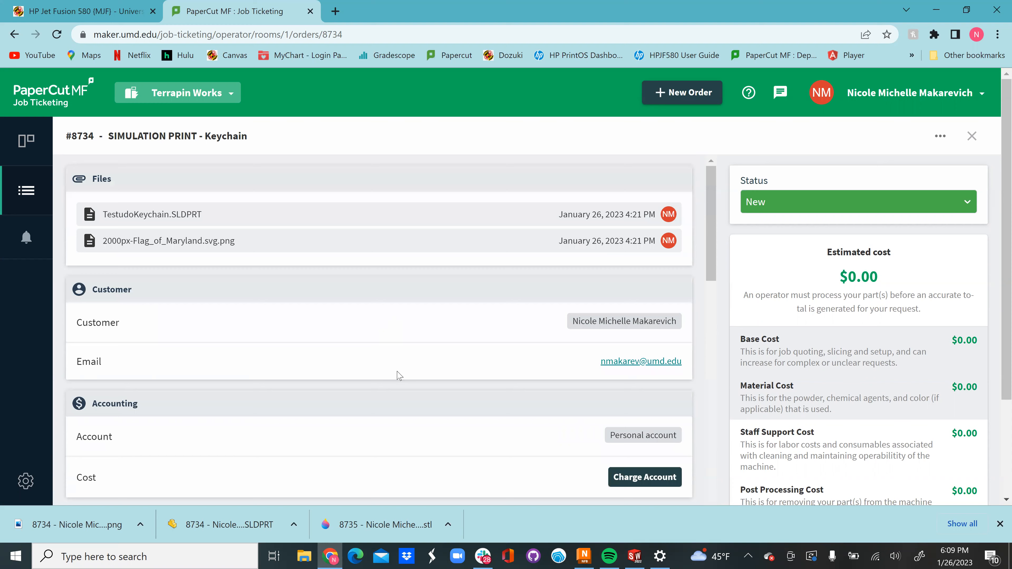
# Switch to Netfabb, import the Keychain SLDPRT file at medium tessellation accuracy, and move the part onto the build platform
pyautogui.click(585, 556)
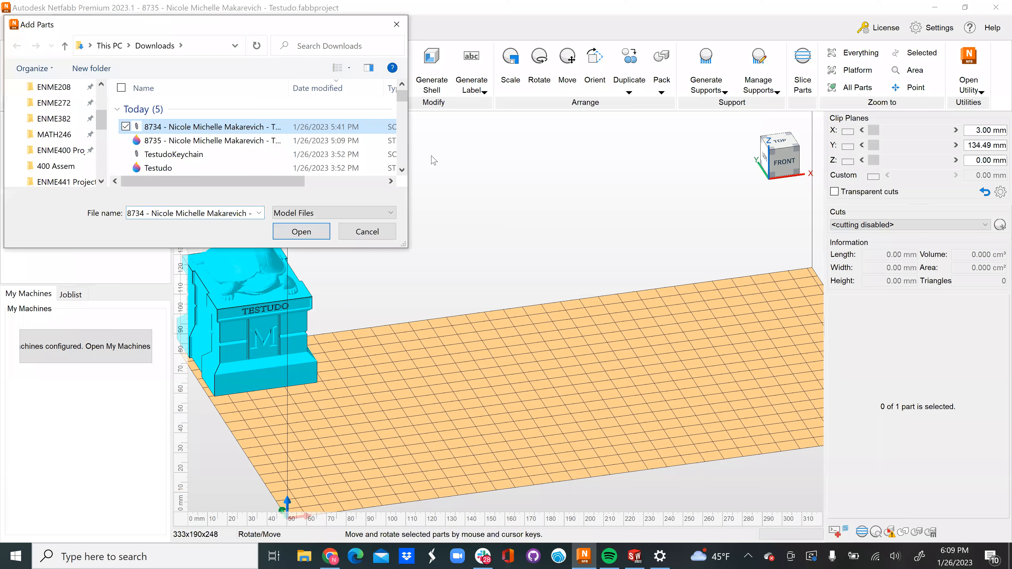
pyautogui.press('Return')
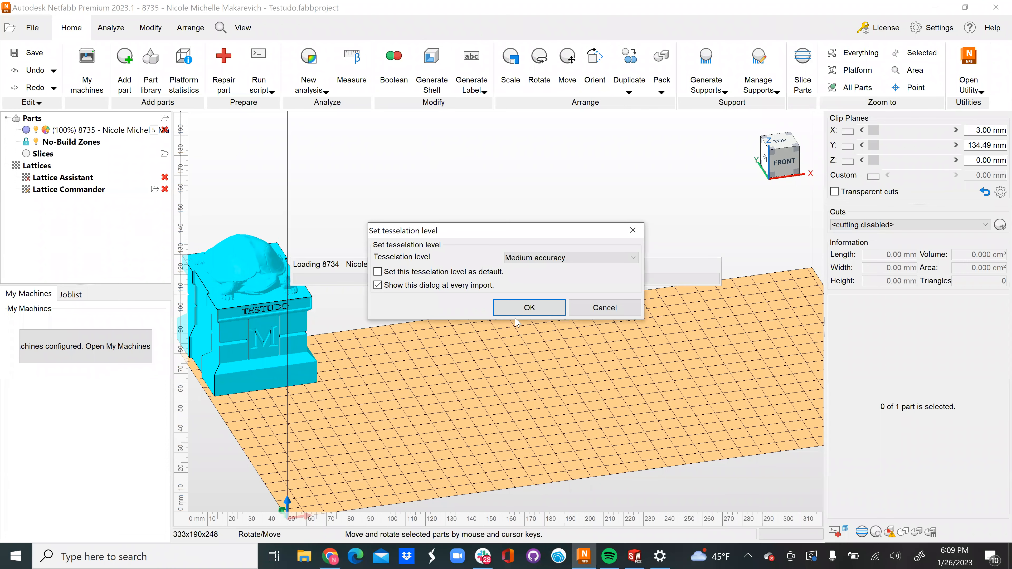
pyautogui.click(523, 310)
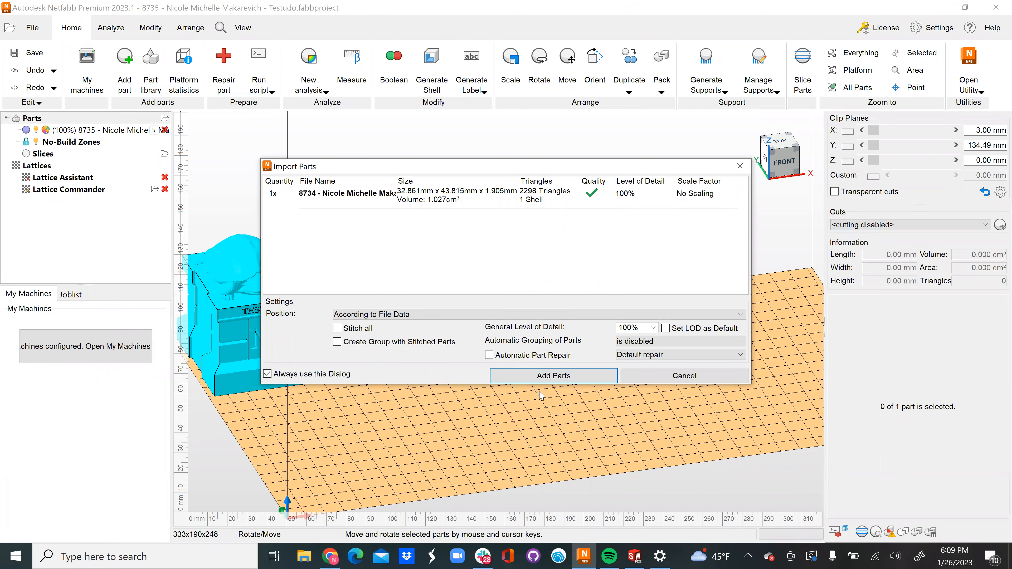
pyautogui.click(550, 376)
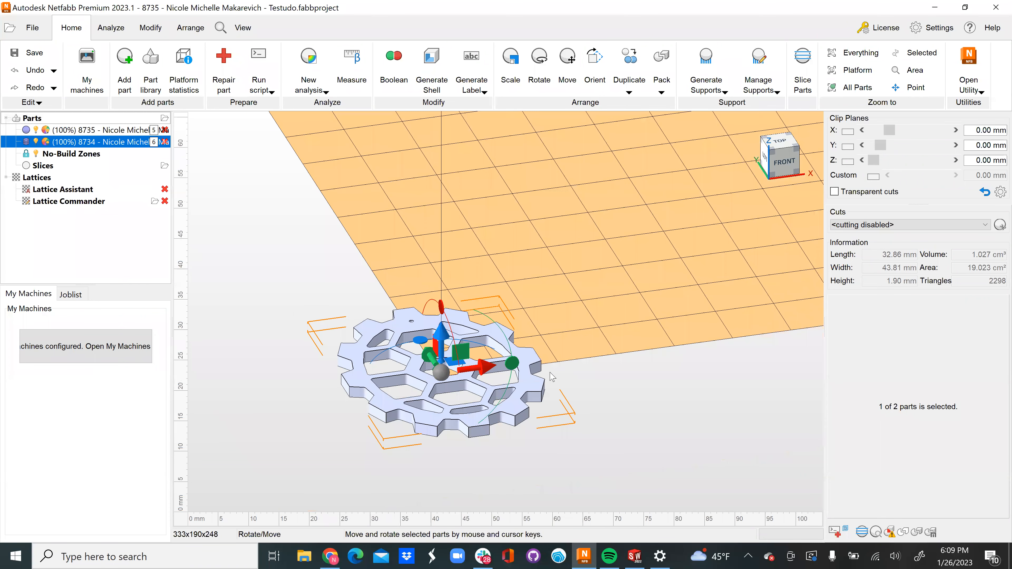
pyautogui.moveTo(504, 321); pyautogui.dragTo(580, 217)
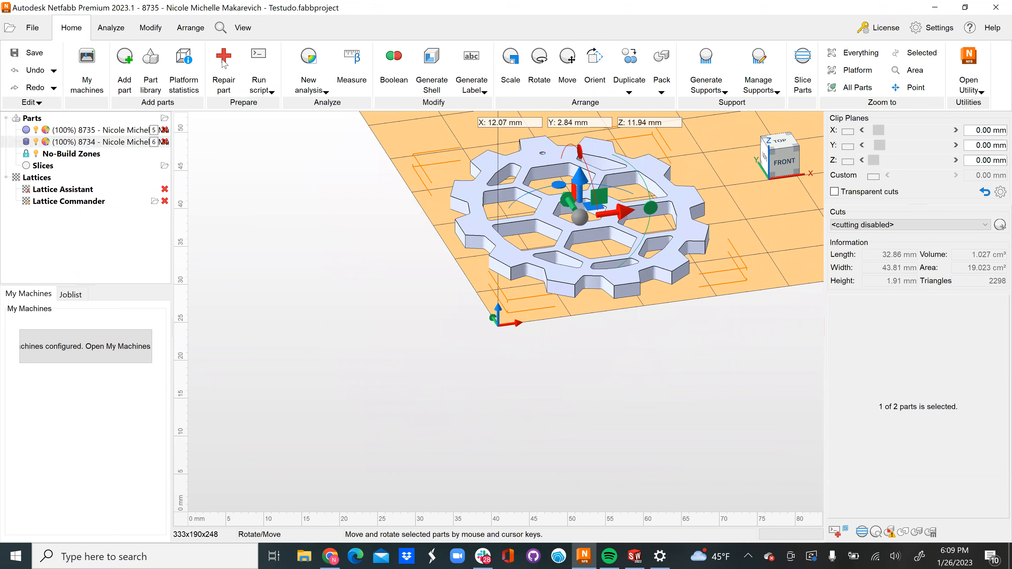
# Start Texture Color editing on the Keychain part and load 2000px-Flag_of_Maryland.svg as the image for texture projection
pyautogui.click(150, 28)
pyautogui.click(457, 64)
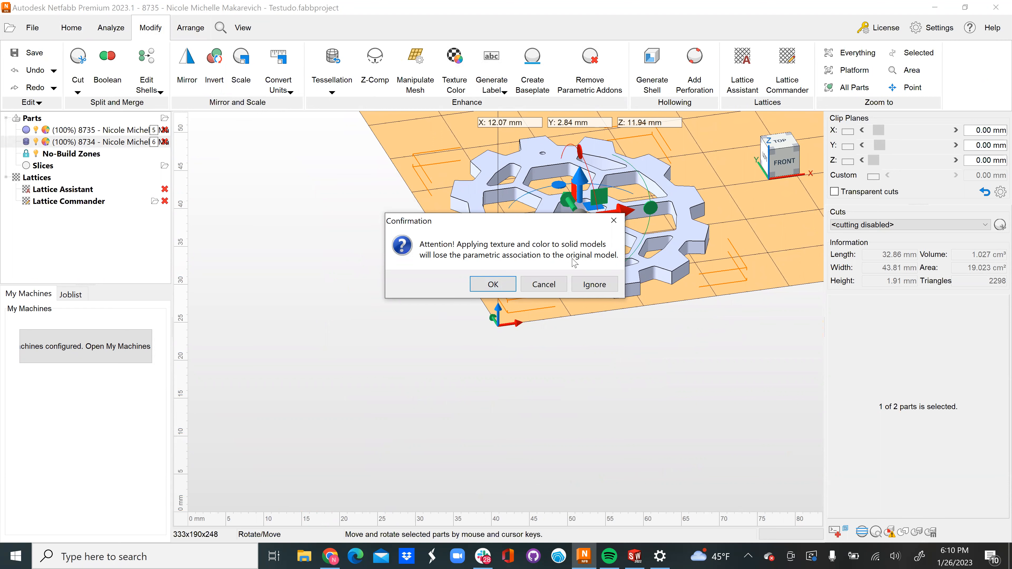
pyautogui.click(505, 285)
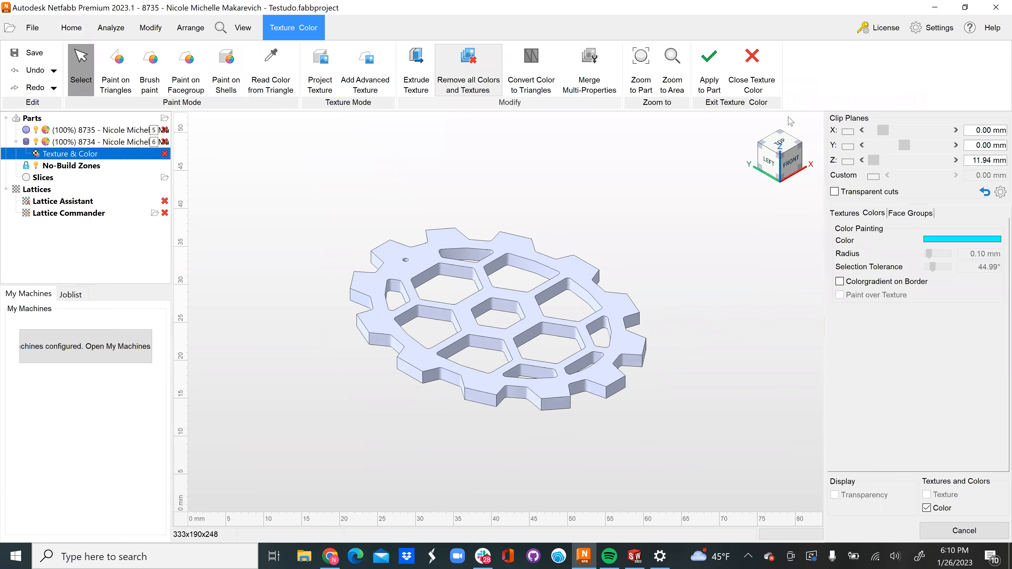
pyautogui.click(321, 68)
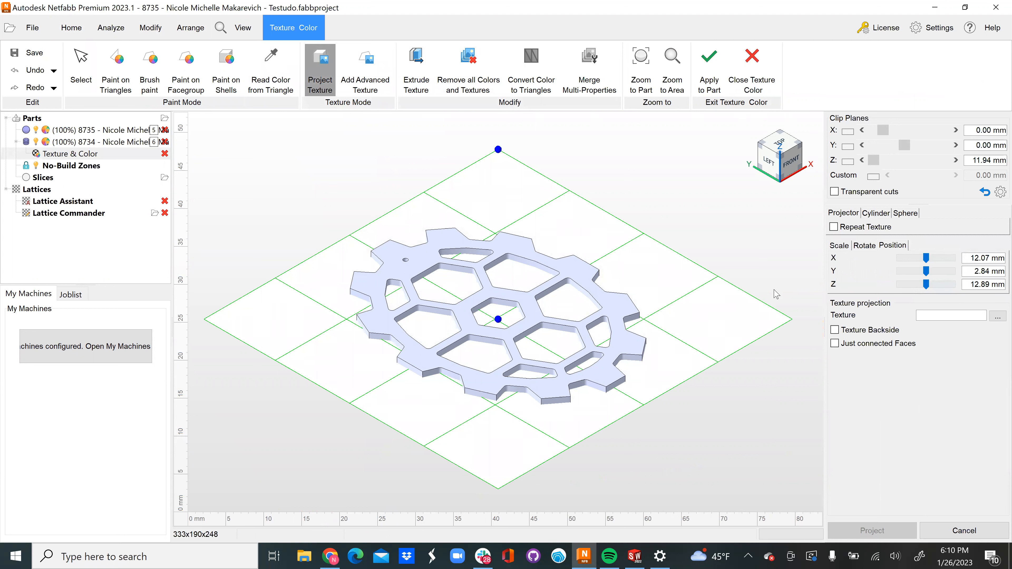
pyautogui.click(998, 317)
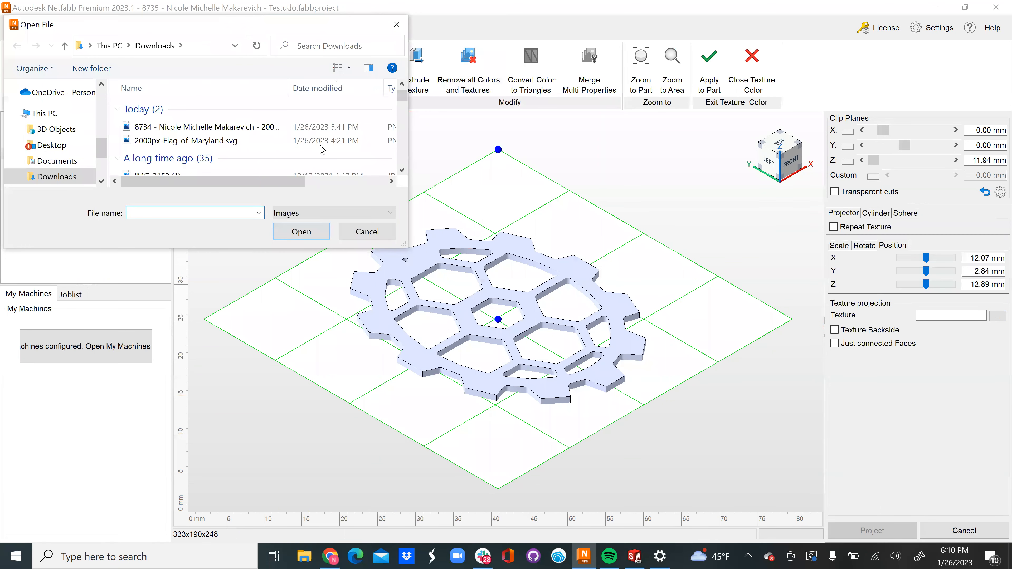
pyautogui.doubleClick(278, 142)
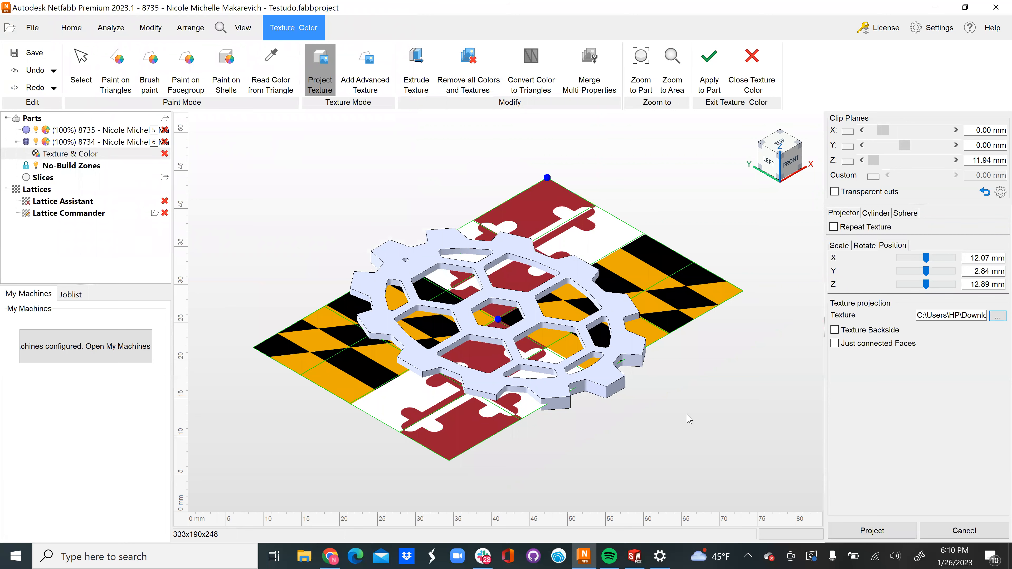
# Rotate and scale the flag projector so the image runs lengthwise along the keychain and fits closely around it
pyautogui.moveTo(728, 428); pyautogui.dragTo(705, 428, button='middle')
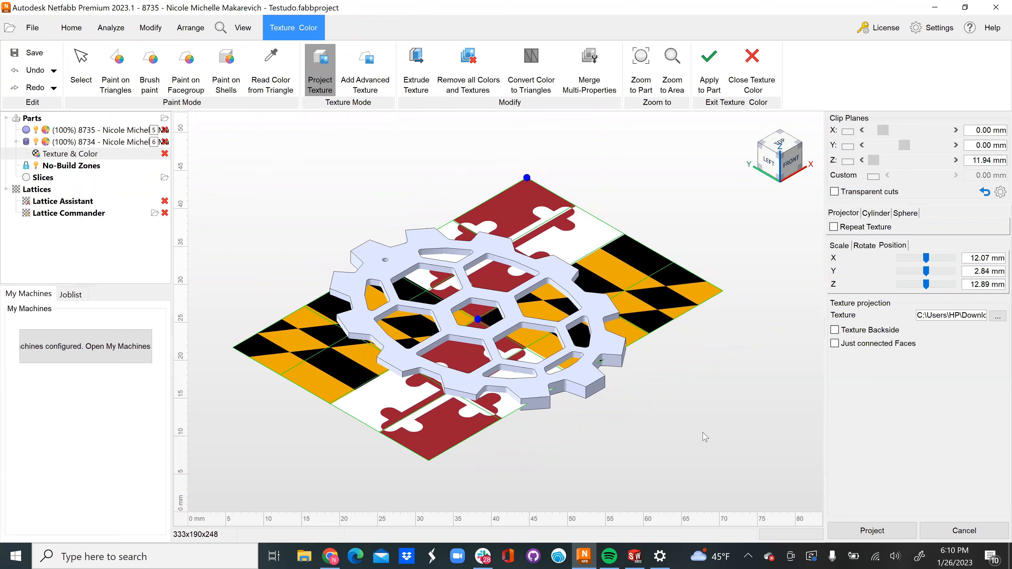
pyautogui.scroll(-2, 695, 426)
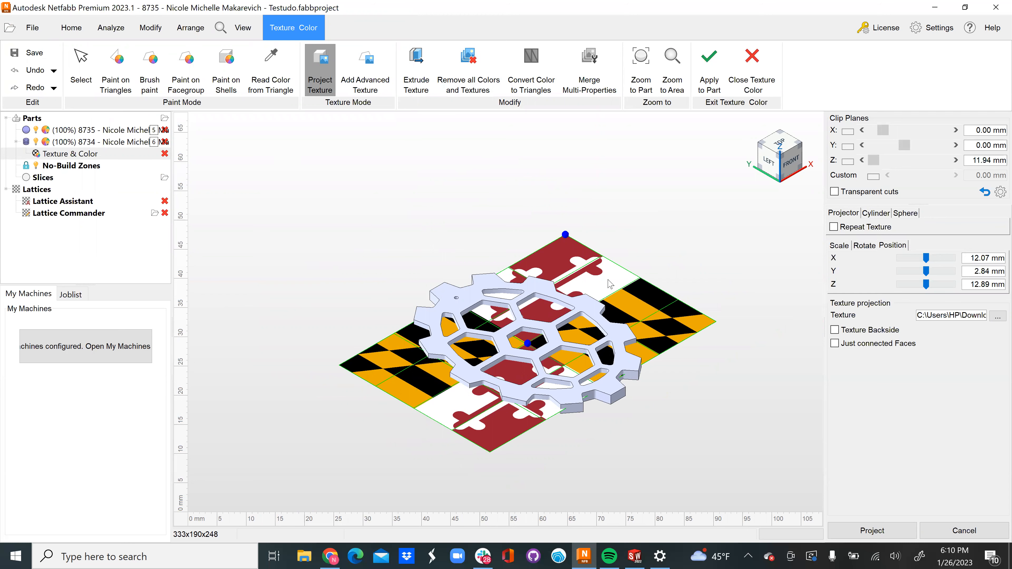
pyautogui.moveTo(565, 235); pyautogui.dragTo(408, 211)
pyautogui.moveTo(291, 323)
pyautogui.mouseDown()
pyautogui.moveTo(462, 345)
pyautogui.moveTo(281, 329)
pyautogui.moveTo(541, 243)
pyautogui.moveTo(636, 345)
pyautogui.moveTo(777, 363)
pyautogui.moveTo(676, 176)
pyautogui.moveTo(297, 190)
pyautogui.moveTo(242, 307)
pyautogui.moveTo(283, 339)
pyautogui.mouseUp()
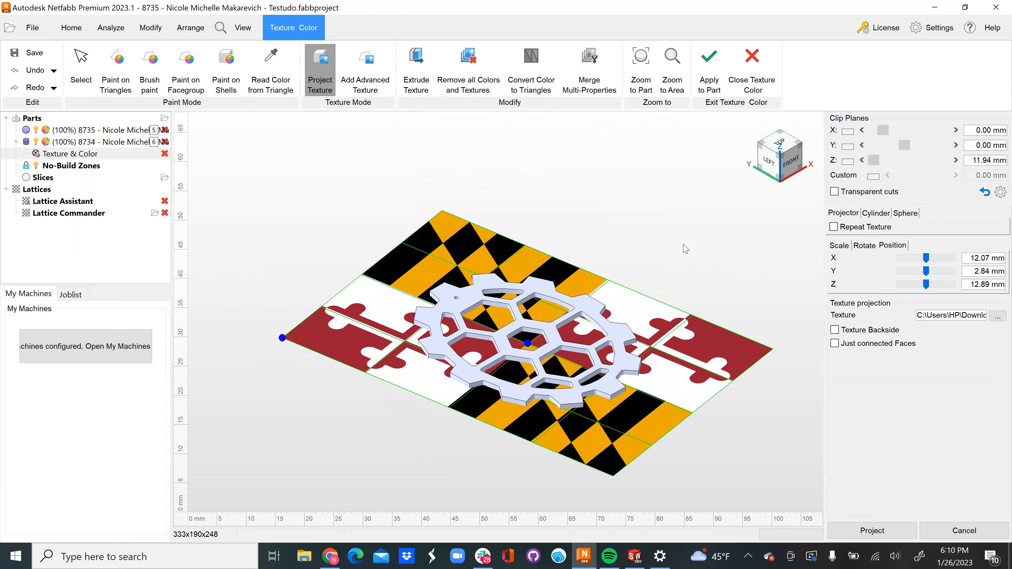
pyautogui.moveTo(684, 248); pyautogui.dragTo(591, 299, button='right')
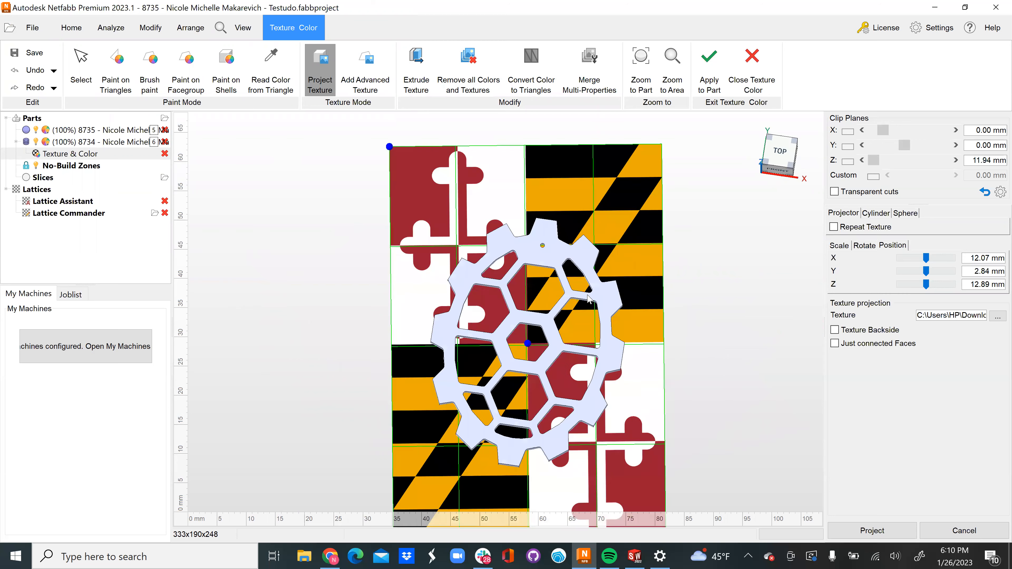
pyautogui.scroll(2, 693, 349)
pyautogui.scroll(-3, 538, 248)
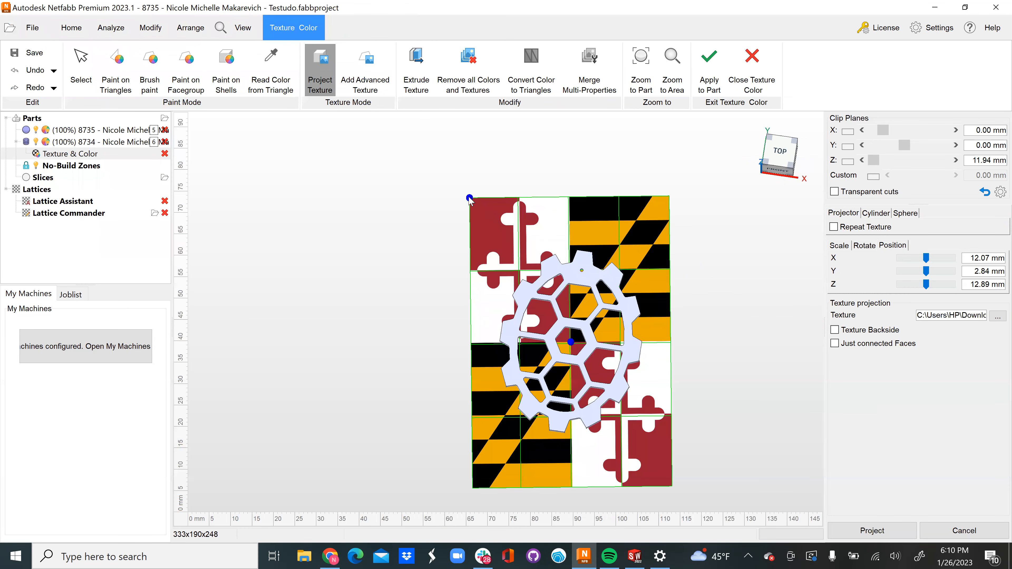
pyautogui.moveTo(477, 198); pyautogui.dragTo(518, 240)
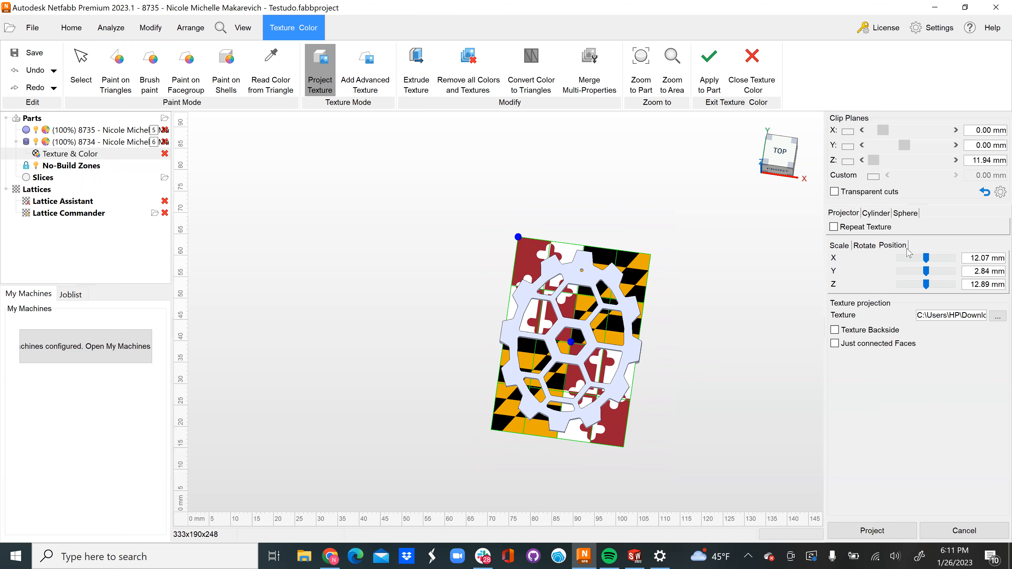
# Position the flag projector above the keychain at X 11.52, Y 3.94, Z 20.56 mm and enlarge it slightly to cover the part
pyautogui.moveTo(927, 258); pyautogui.dragTo(930, 277)
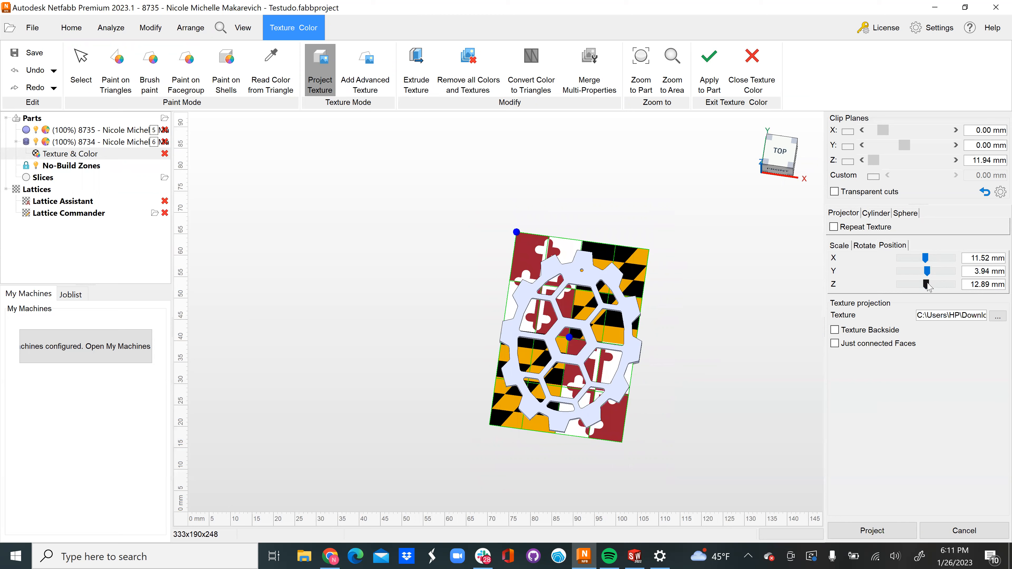
pyautogui.moveTo(929, 286)
pyautogui.mouseDown()
pyautogui.moveTo(951, 285)
pyautogui.moveTo(937, 285)
pyautogui.mouseUp()
pyautogui.moveTo(732, 375)
pyautogui.mouseDown(button='right')
pyautogui.moveTo(703, 341)
pyautogui.moveTo(686, 296)
pyautogui.moveTo(656, 272)
pyautogui.moveTo(697, 379)
pyautogui.moveTo(730, 330)
pyautogui.moveTo(766, 369)
pyautogui.moveTo(735, 360)
pyautogui.mouseUp(button='right')
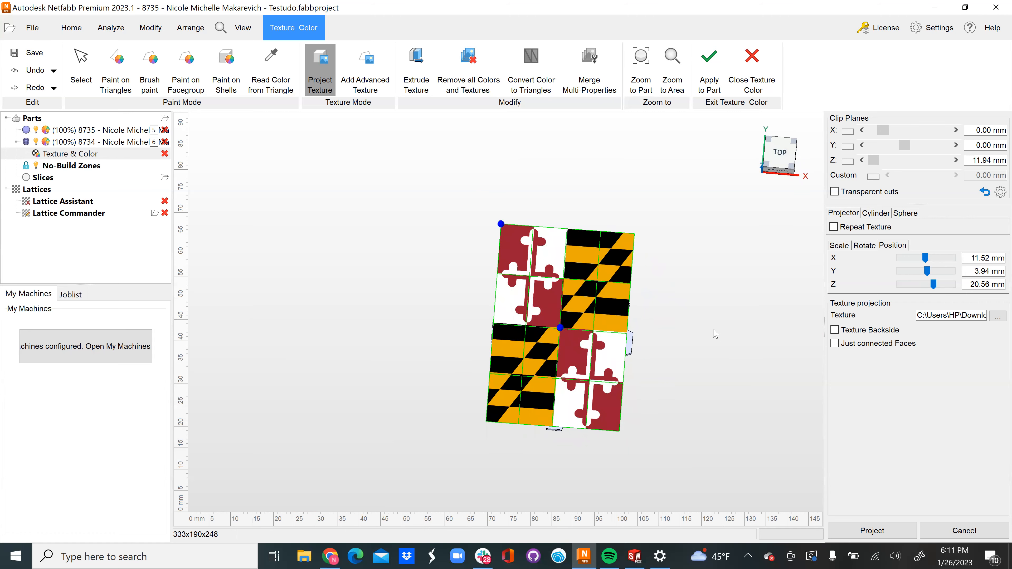
pyautogui.moveTo(500, 226); pyautogui.dragTo(493, 211)
pyautogui.moveTo(718, 374); pyautogui.dragTo(854, 319, button='right')
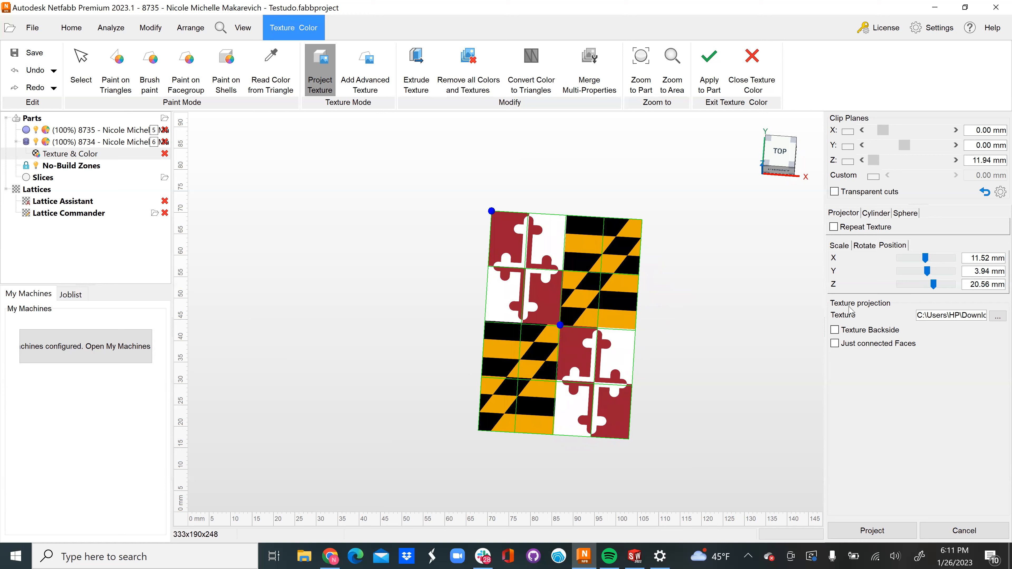
# Preview the flag texture with the Sphere and Cylinder projection types and return to the flat Projector type
pyautogui.click(876, 213)
pyautogui.click(904, 214)
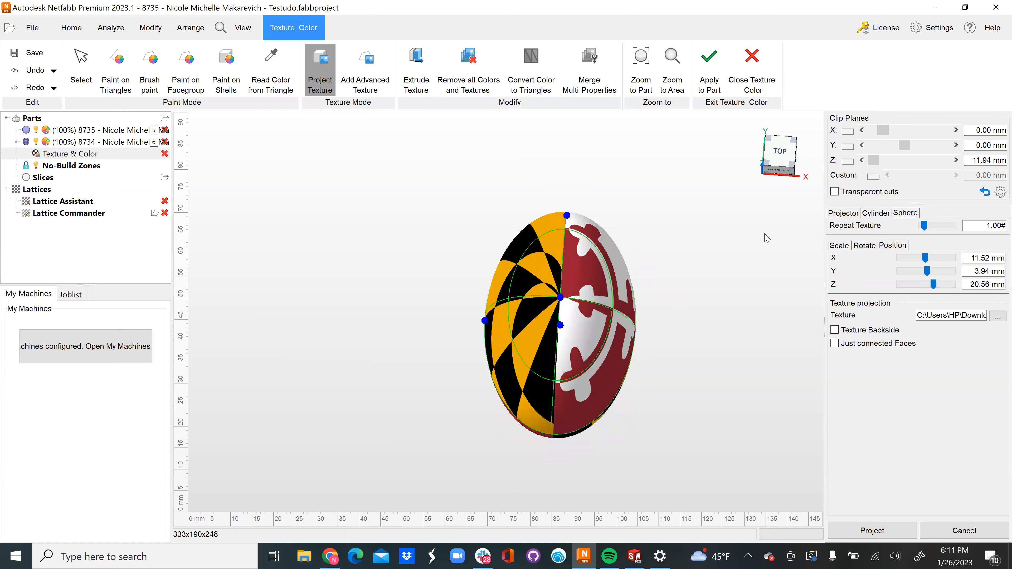
pyautogui.moveTo(690, 403)
pyautogui.mouseDown(button='right')
pyautogui.moveTo(670, 308)
pyautogui.moveTo(687, 395)
pyautogui.mouseUp(button='right')
pyautogui.click(872, 212)
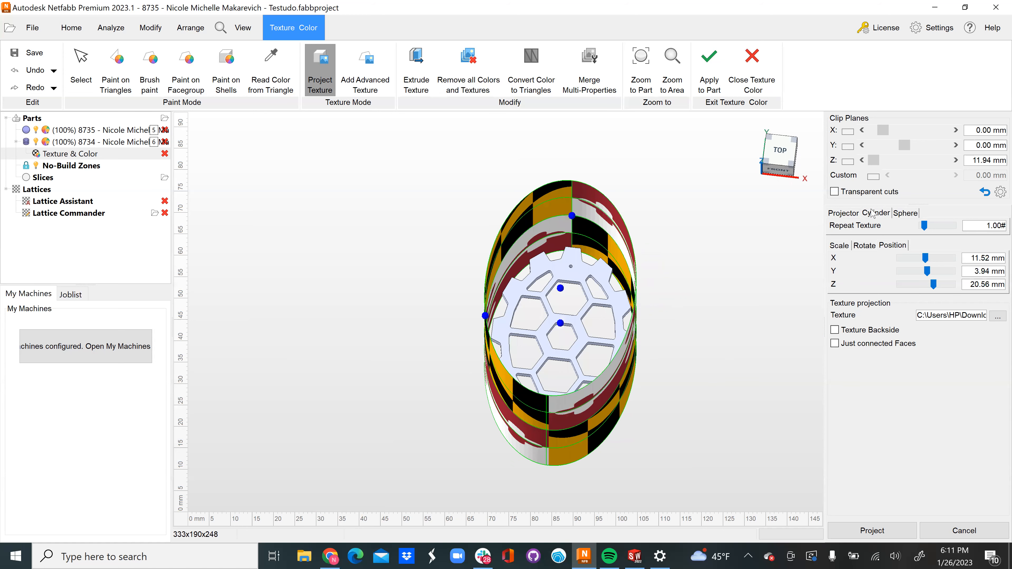
pyautogui.click(850, 214)
pyautogui.moveTo(722, 386); pyautogui.dragTo(802, 470, button='right')
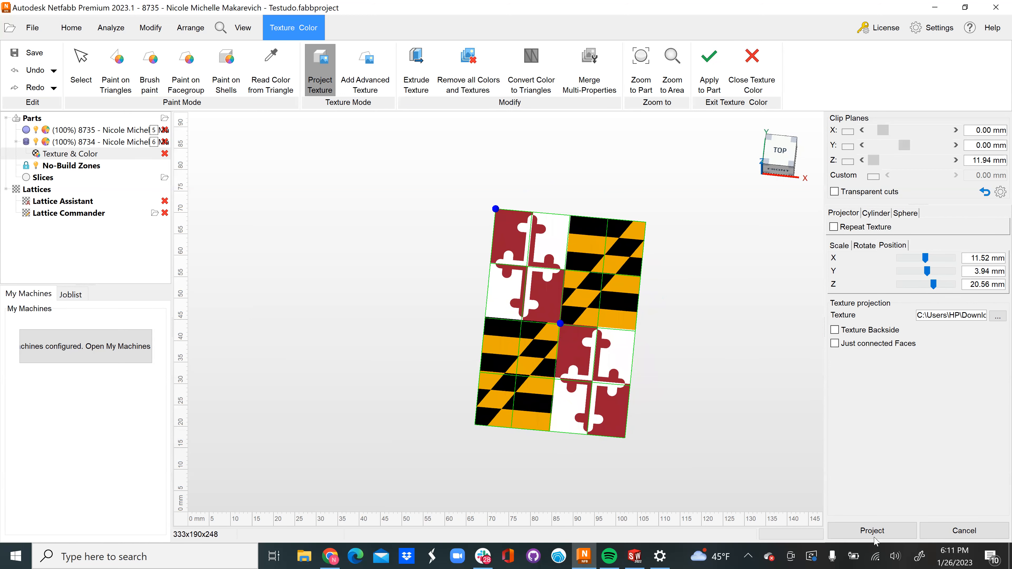
# Set the flag's rotation to 97.20° about Z and 0° about Y, and project the texture onto the keychain's upper face
pyautogui.click(864, 245)
pyautogui.moveTo(926, 284); pyautogui.dragTo(998, 275)
pyautogui.write('0')
pyautogui.press('Return')
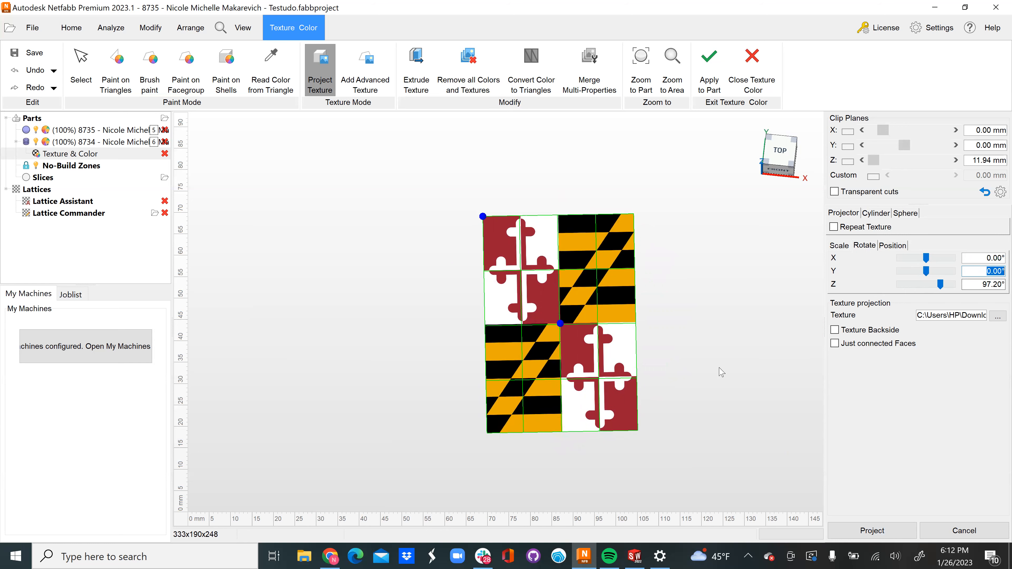
pyautogui.click(883, 532)
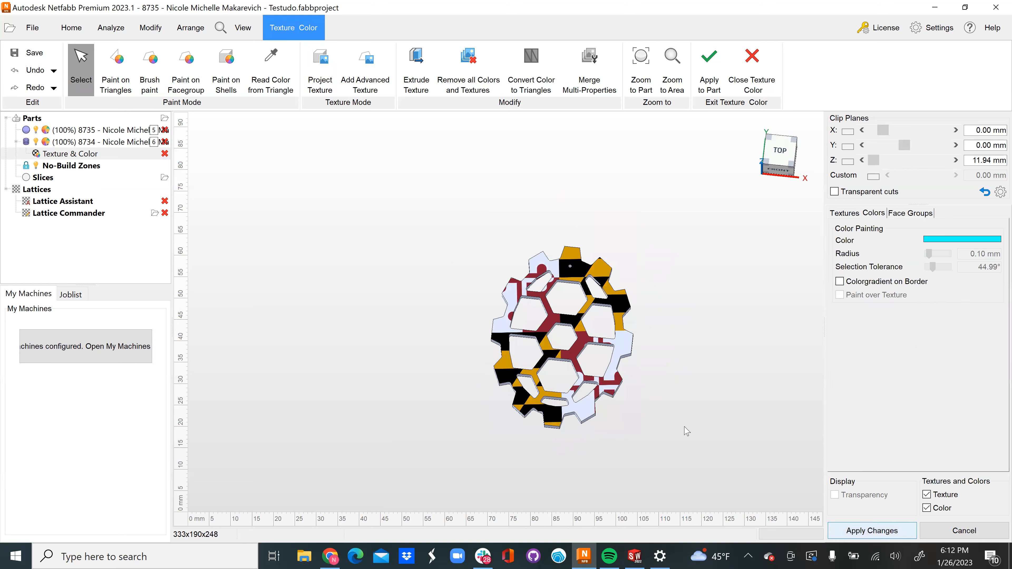
# Start a second flag projection for the keychain's underside and set its rotation to 90° about Z with the flat Projector type
pyautogui.moveTo(453, 430); pyautogui.dragTo(482, 231, button='right')
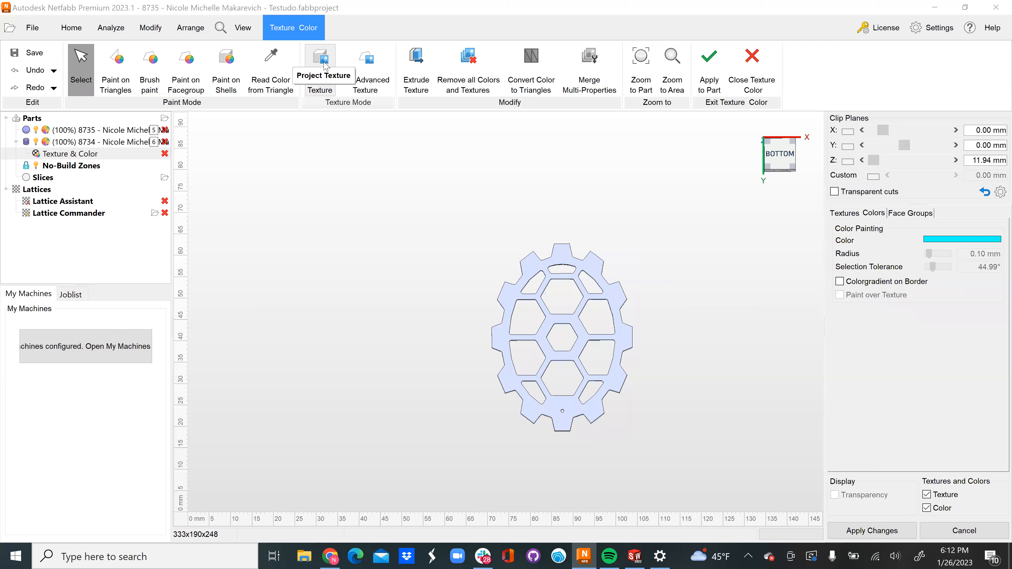
pyautogui.click(323, 64)
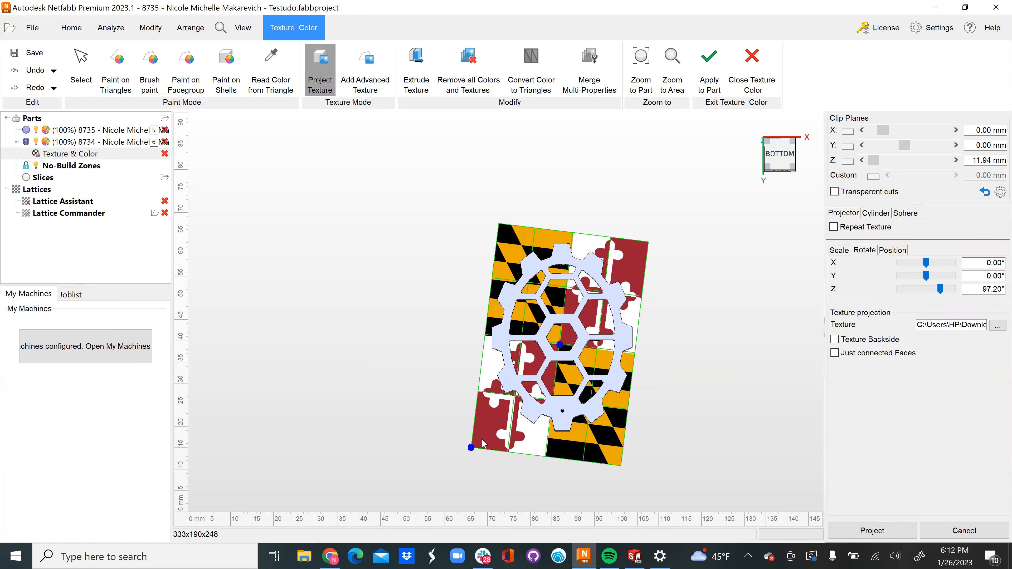
pyautogui.moveTo(941, 290)
pyautogui.mouseDown()
pyautogui.moveTo(931, 292)
pyautogui.moveTo(939, 290)
pyautogui.mouseUp()
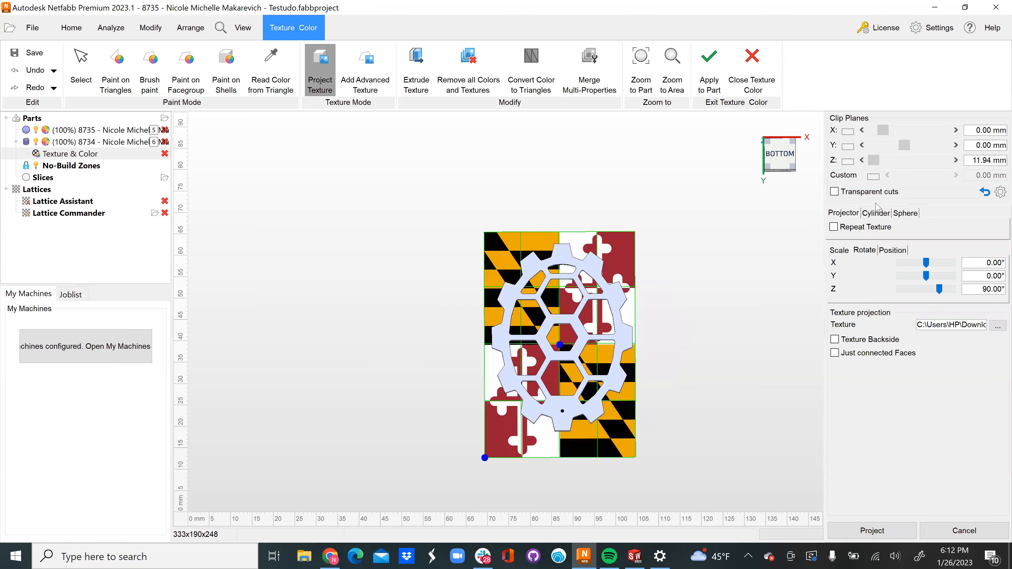
pyautogui.click(875, 214)
pyautogui.click(842, 213)
# Position the flag projector beneath the keychain at about X 11.19, Y 4.37, Z 7.31 mm so it covers the underside
pyautogui.click(893, 250)
pyautogui.moveTo(938, 290)
pyautogui.mouseDown()
pyautogui.moveTo(902, 292)
pyautogui.moveTo(921, 290)
pyautogui.moveTo(920, 264)
pyautogui.moveTo(943, 277)
pyautogui.moveTo(928, 276)
pyautogui.mouseUp()
pyautogui.moveTo(778, 342); pyautogui.dragTo(754, 234, button='right')
pyautogui.click(780, 174)
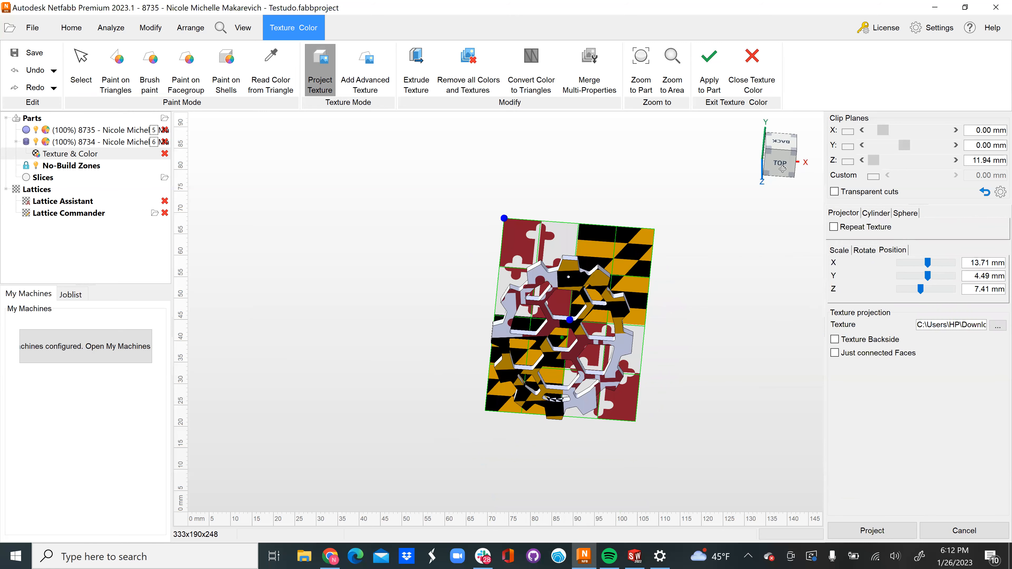
pyautogui.moveTo(780, 177); pyautogui.dragTo(769, 318, button='right')
pyautogui.moveTo(570, 335); pyautogui.dragTo(558, 337)
pyautogui.moveTo(558, 337); pyautogui.dragTo(716, 366, button='right')
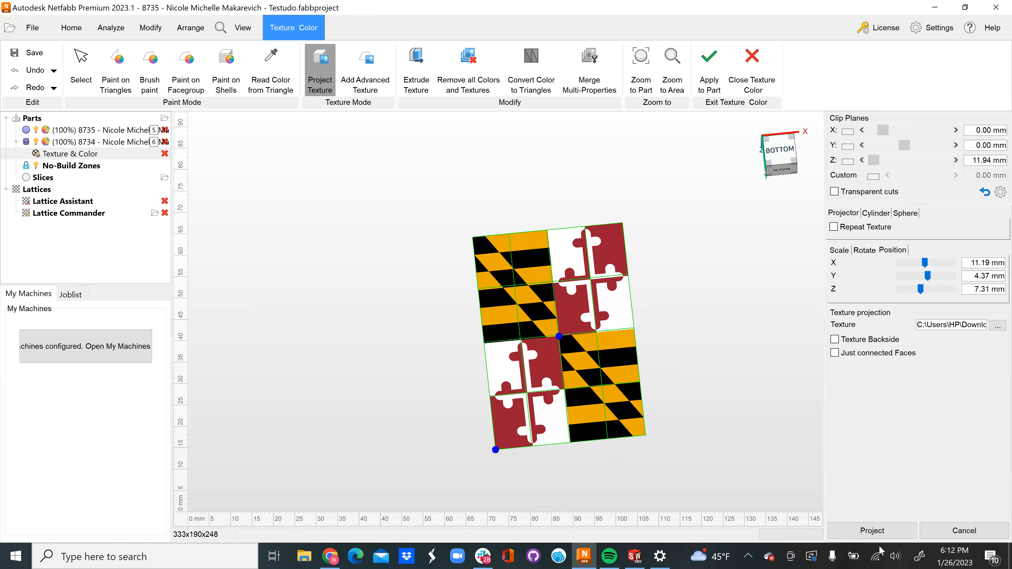
# Project the flag texture onto the keychain's underside and apply the texture changes, removing the old part
pyautogui.click(879, 531)
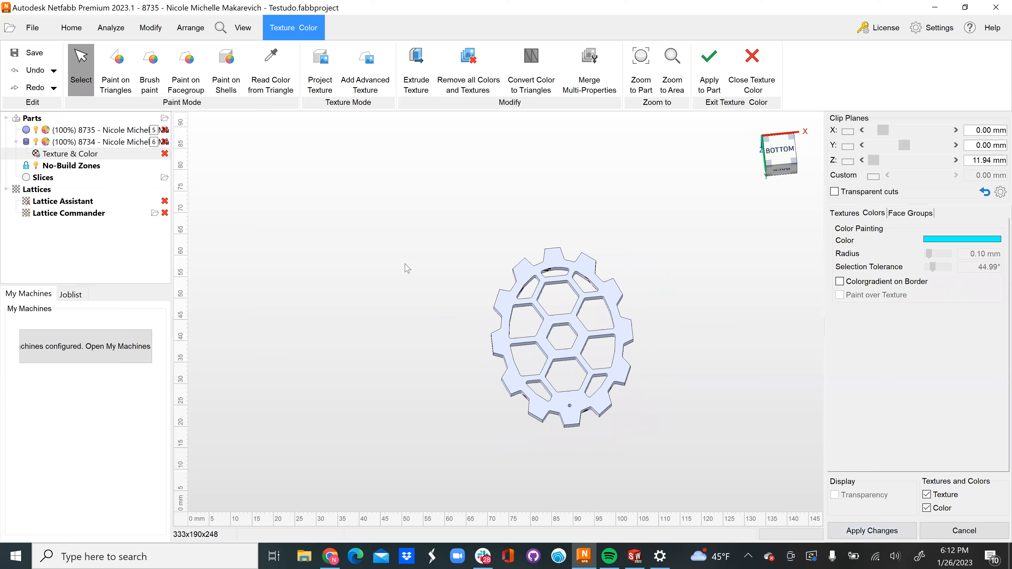
pyautogui.click(868, 534)
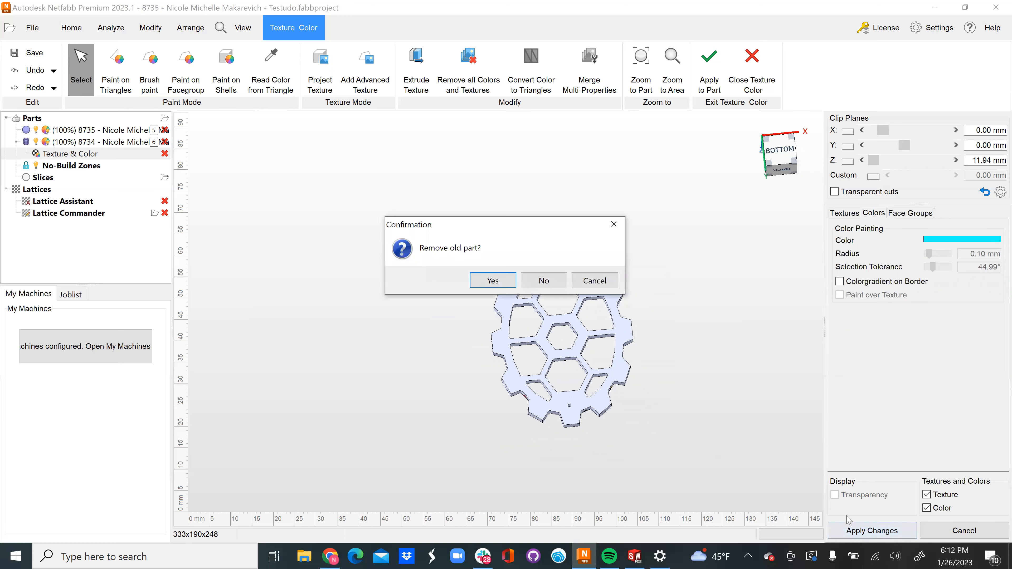
pyautogui.click(493, 283)
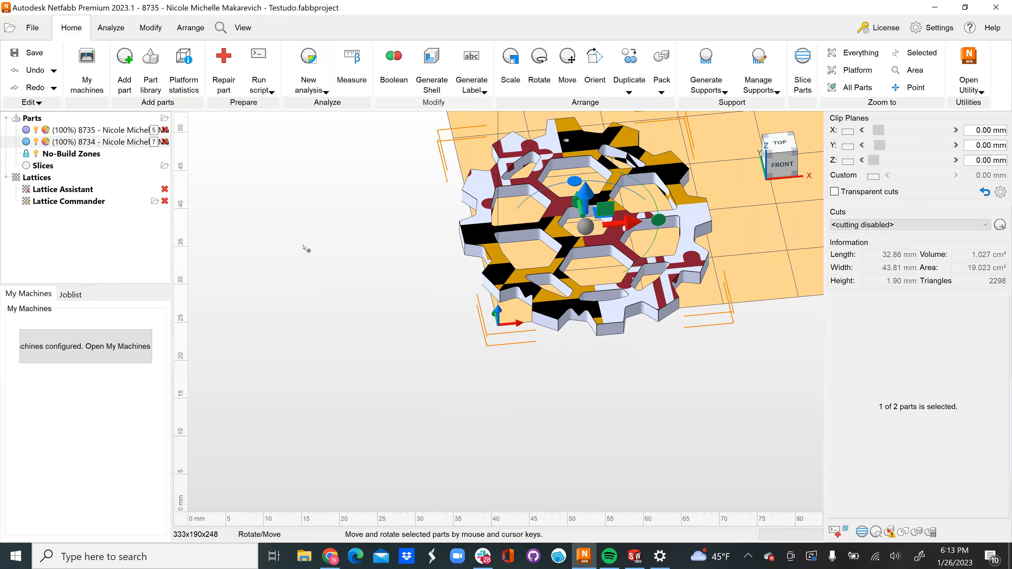
# Move the keychain clear of the build platform and inspect its upper face and underside
pyautogui.moveTo(586, 226); pyautogui.dragTo(303, 245)
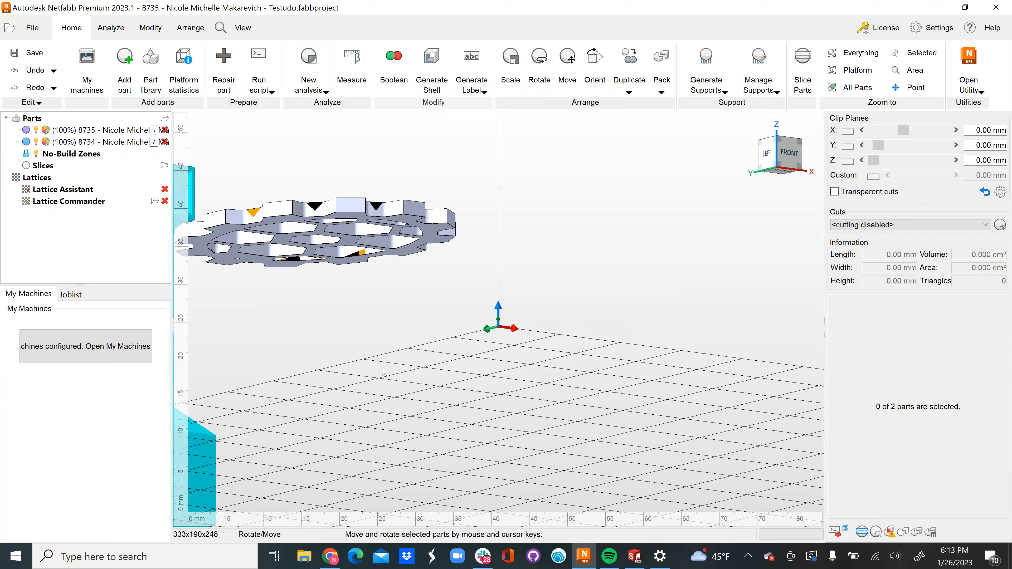
pyautogui.moveTo(382, 367); pyautogui.dragTo(236, 195, button='right')
pyautogui.scroll(2, 353, 228)
pyautogui.scroll(-2, 347, 226)
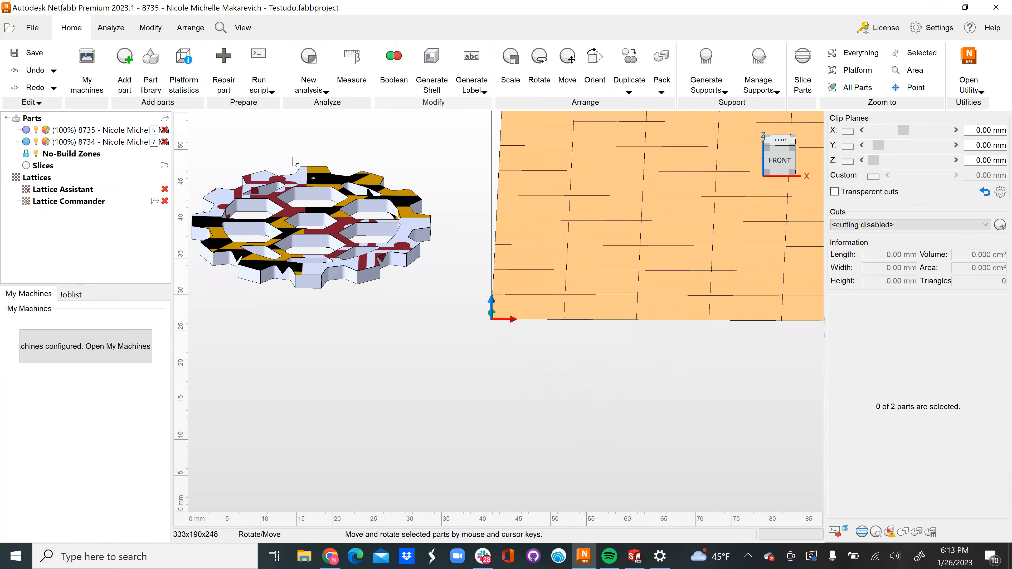
pyautogui.moveTo(252, 137); pyautogui.dragTo(370, 220, button='middle')
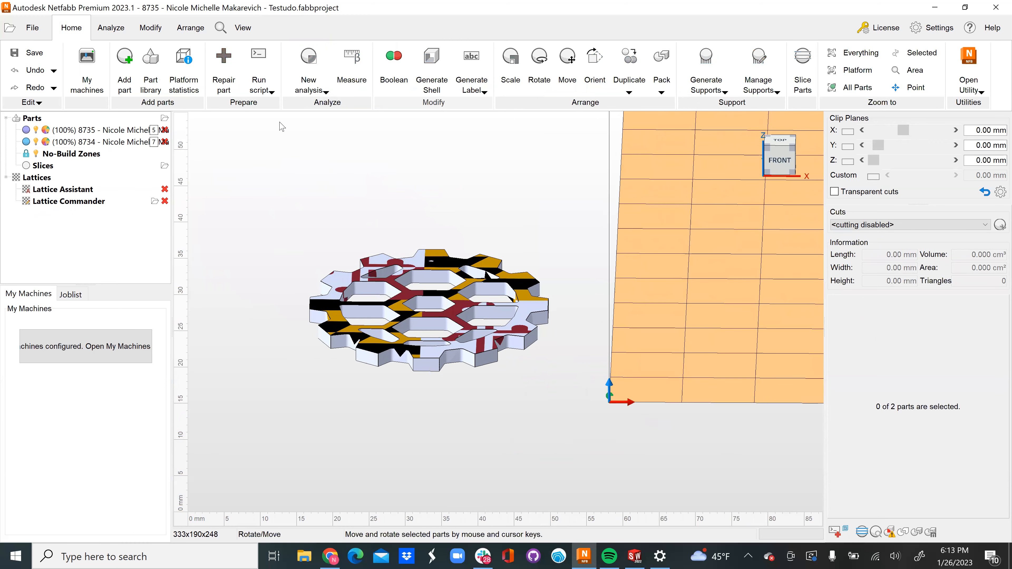
# Reopen Texture Color for the keychain and start a new texture projection with the Maryland flag image loaded
pyautogui.click(151, 27)
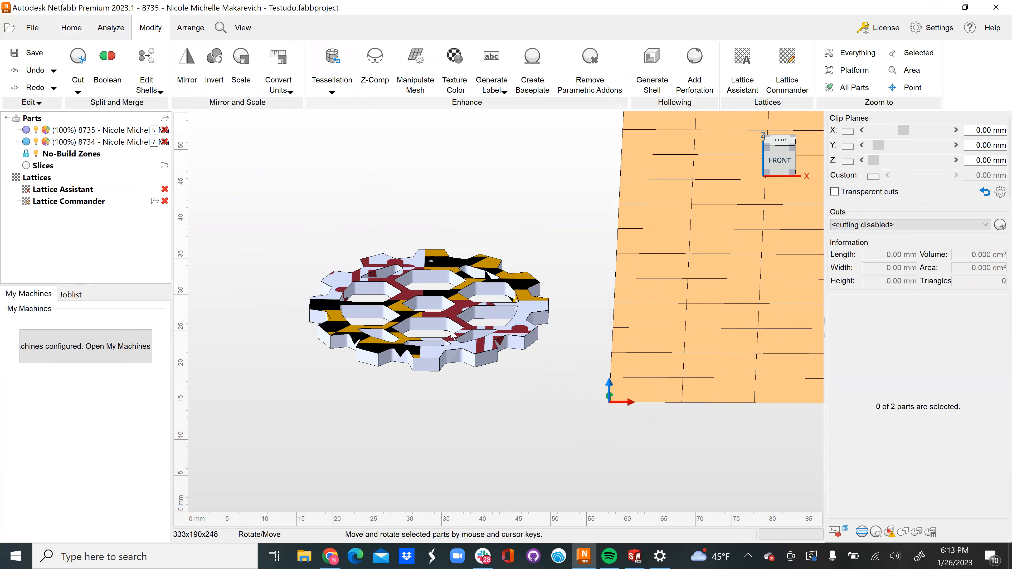
pyautogui.click(456, 67)
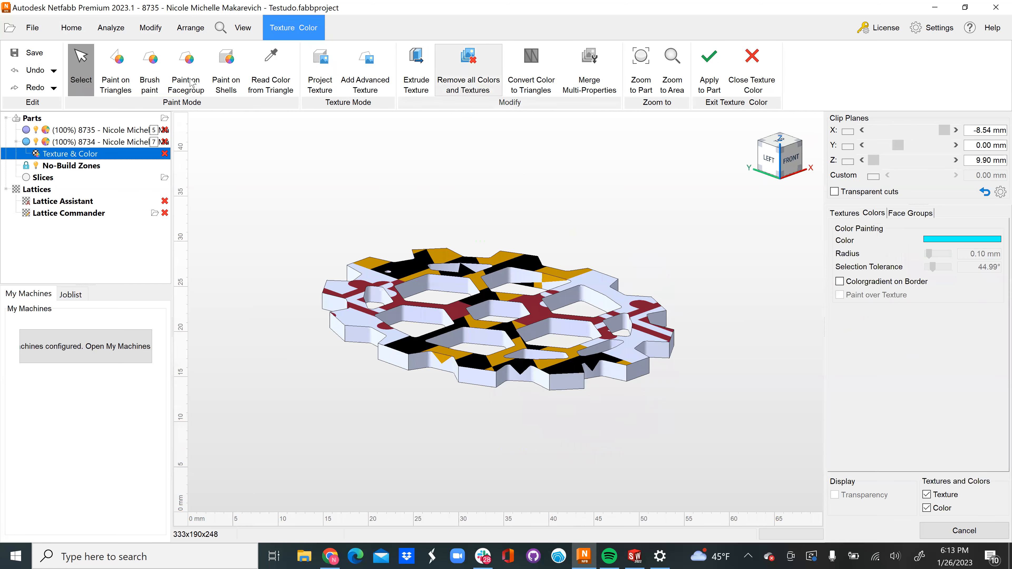
pyautogui.click(320, 76)
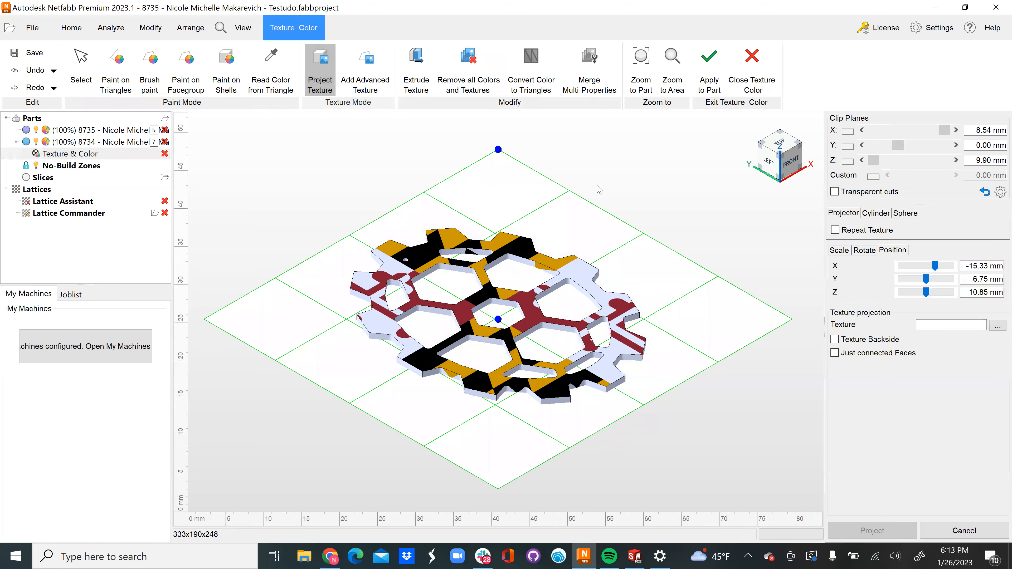
pyautogui.moveTo(698, 393)
pyautogui.mouseDown(button='right')
pyautogui.moveTo(685, 351)
pyautogui.moveTo(682, 399)
pyautogui.mouseUp(button='right')
pyautogui.click(998, 326)
pyautogui.click(185, 141)
pyautogui.click(302, 231)
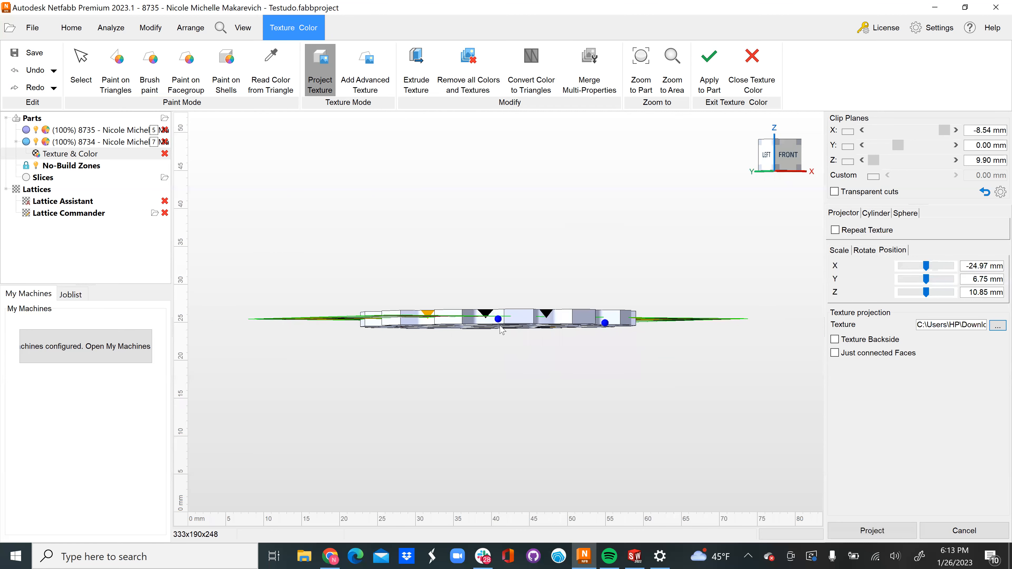
# Position the flag projector beneath the keychain at about X -24.63, Y 6.64, Z 6.25 mm
pyautogui.moveTo(498, 320); pyautogui.dragTo(500, 354)
pyautogui.moveTo(559, 244); pyautogui.dragTo(539, 281, button='right')
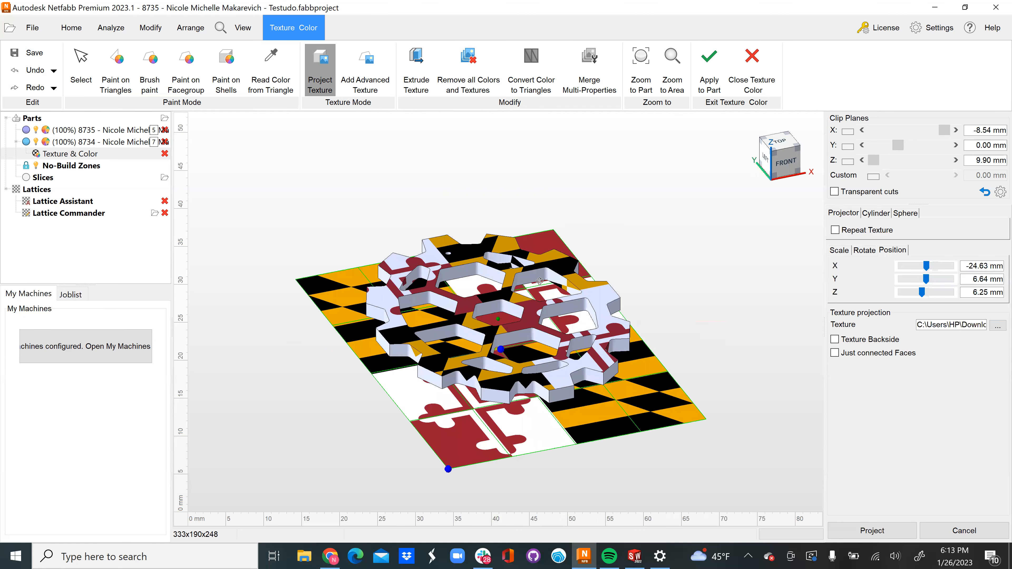
pyautogui.moveTo(531, 228); pyautogui.dragTo(542, 256, button='right')
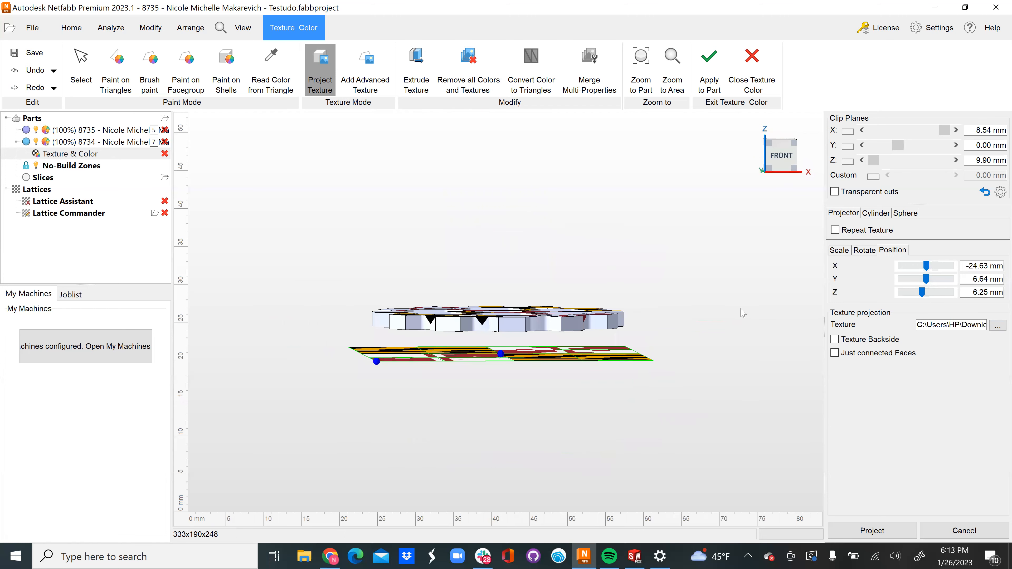
# Enable Texture Backside for the projector beneath the keychain and project the flag onto the part
pyautogui.click(834, 339)
pyautogui.moveTo(678, 386)
pyautogui.mouseDown(button='right')
pyautogui.moveTo(671, 338)
pyautogui.moveTo(674, 377)
pyautogui.mouseUp(button='right')
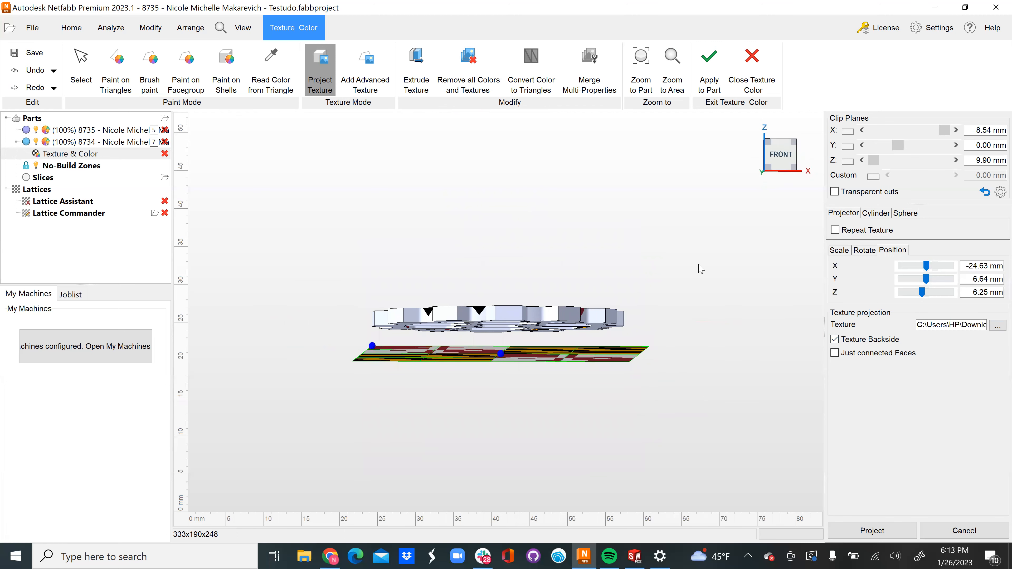
pyautogui.moveTo(701, 269); pyautogui.dragTo(694, 266, button='right')
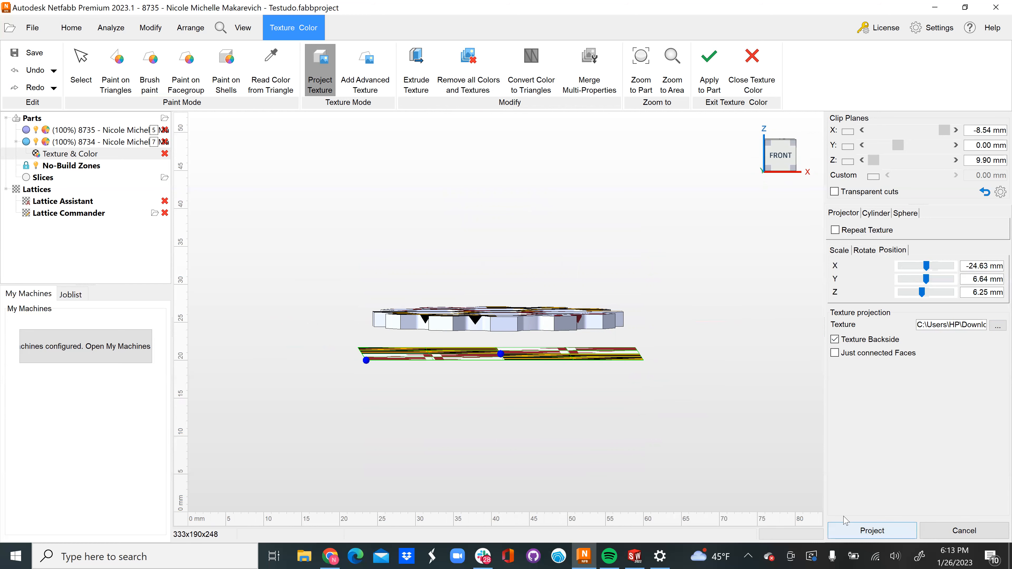
pyautogui.moveTo(559, 389); pyautogui.dragTo(438, 183, button='right')
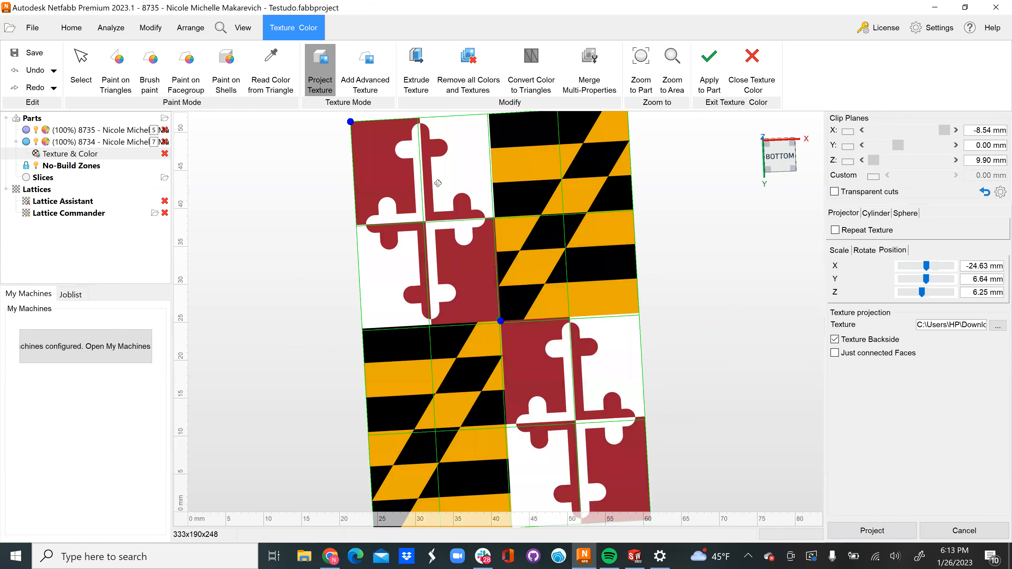
pyautogui.moveTo(432, 374); pyautogui.dragTo(432, 314, button='right')
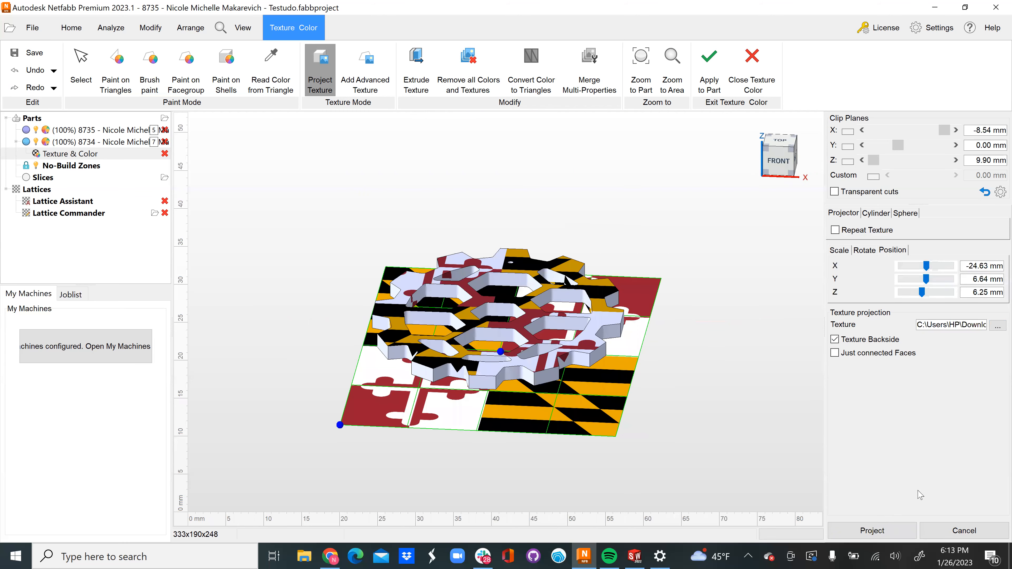
pyautogui.click(872, 530)
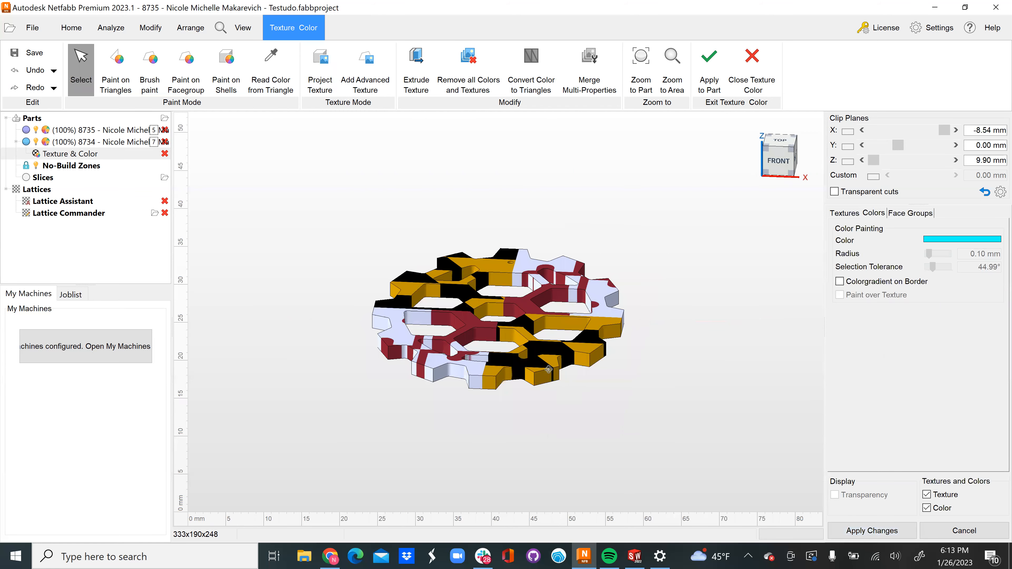
# Check the textured underside and apply the texture changes to the keychain, removing the old part
pyautogui.moveTo(549, 370); pyautogui.dragTo(546, 310, button='right')
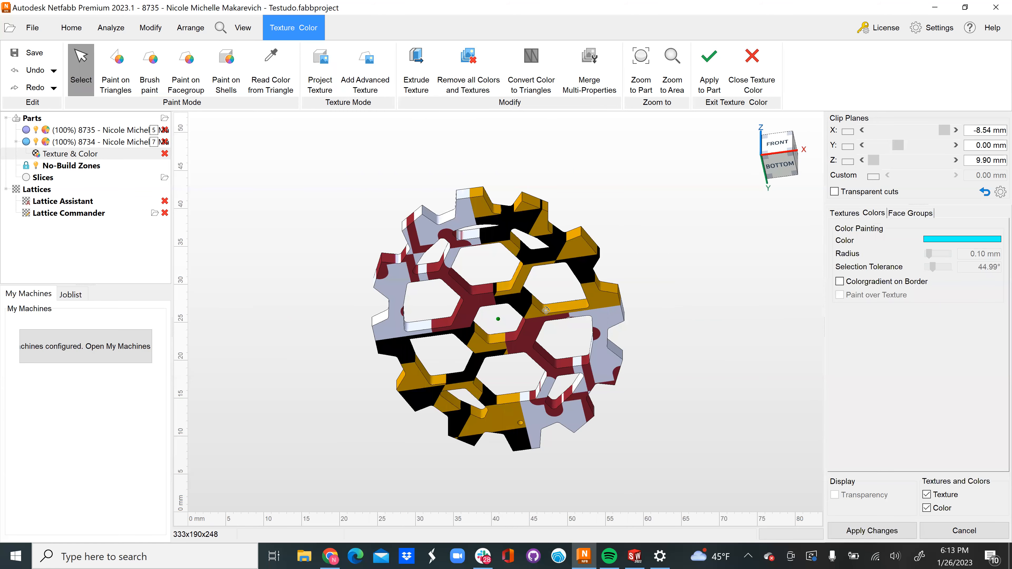
pyautogui.click(867, 535)
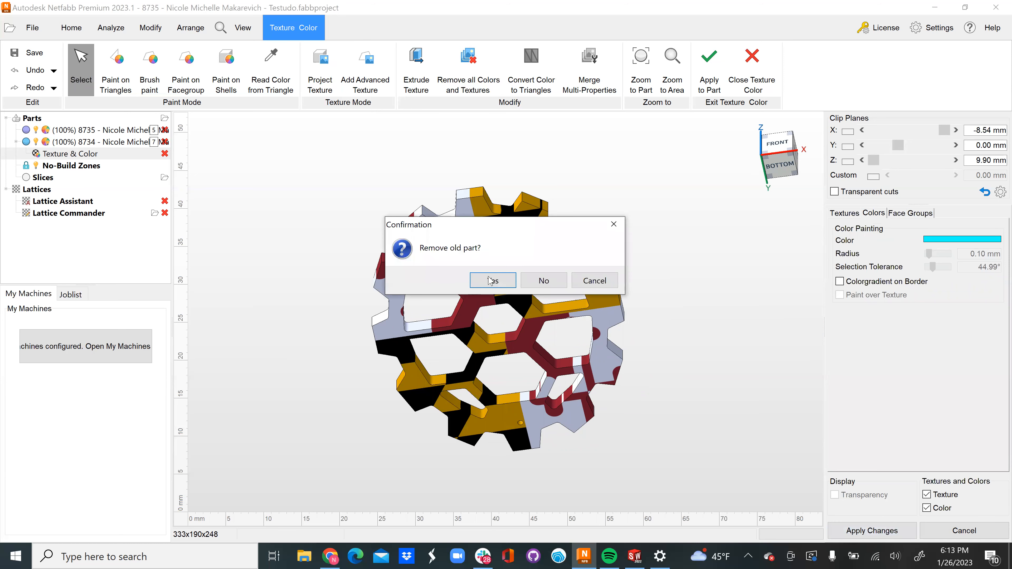
pyautogui.click(492, 281)
# Move the keychain back over the build platform by about X 21.96, Y -4.44, Z 16.10 mm
pyautogui.moveTo(357, 192); pyautogui.dragTo(393, 219, button='right')
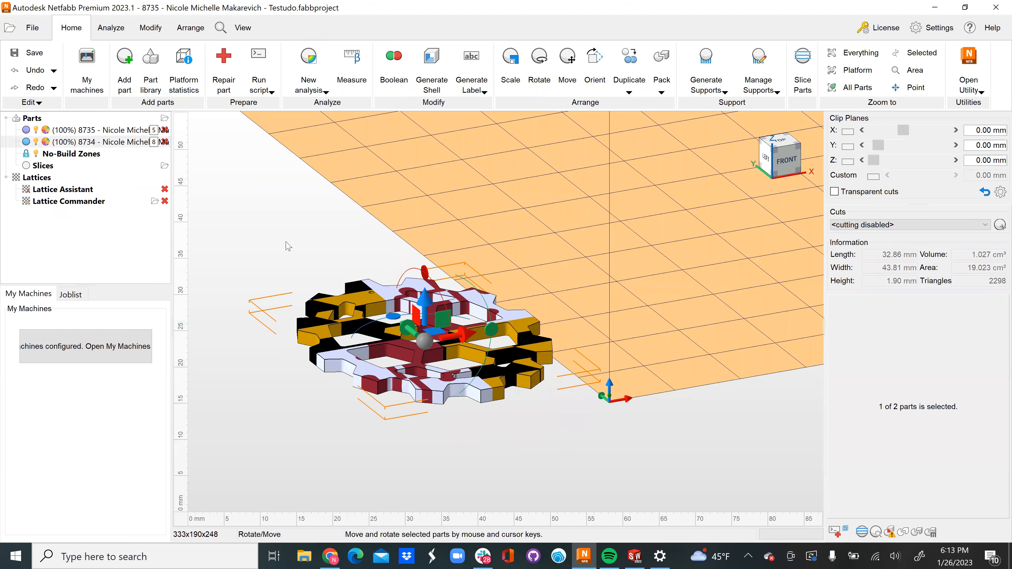
pyautogui.moveTo(291, 251); pyautogui.dragTo(298, 265, button='right')
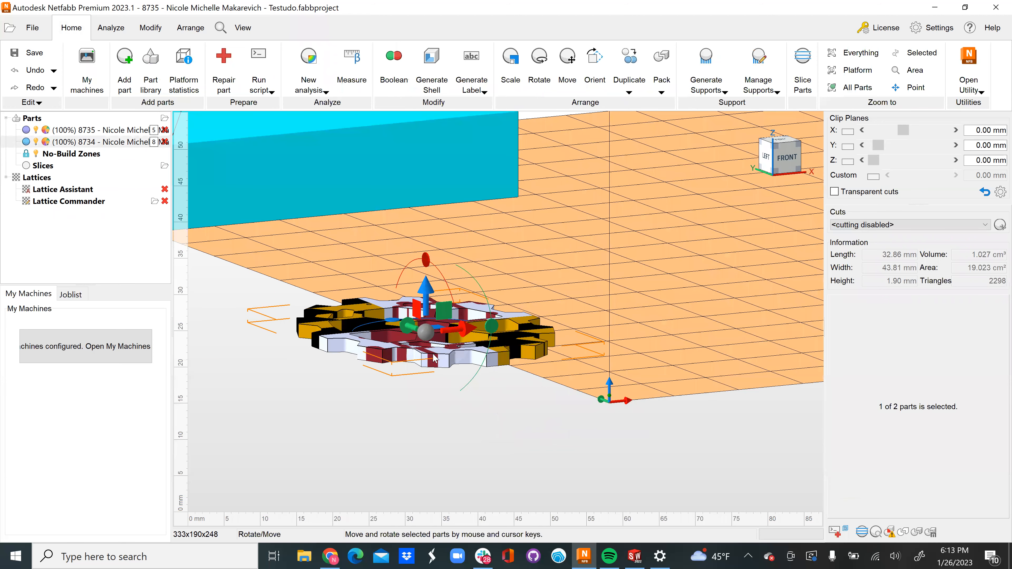
pyautogui.moveTo(434, 359); pyautogui.dragTo(493, 304, button='right')
pyautogui.moveTo(428, 351); pyautogui.dragTo(581, 223)
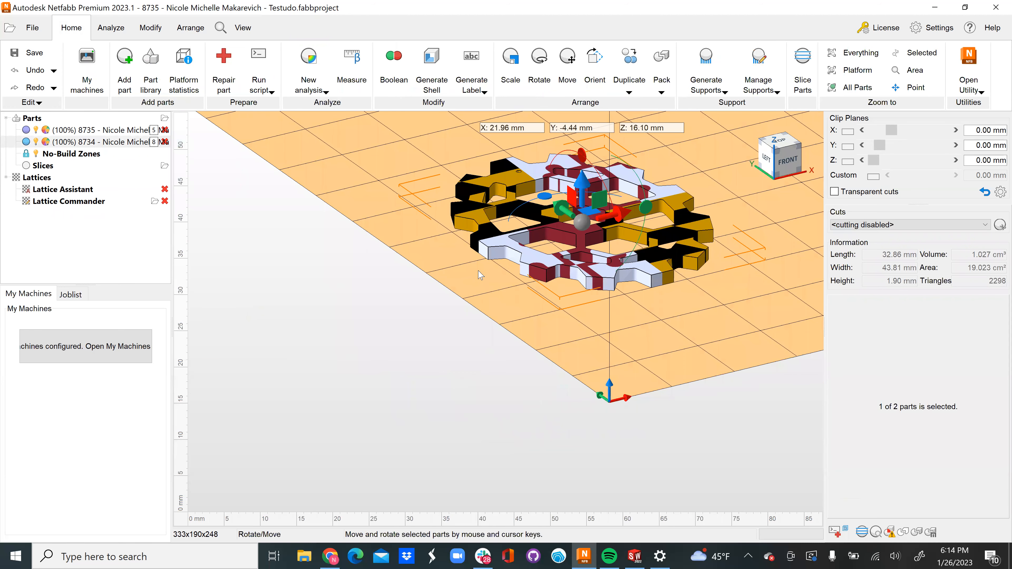
# Duplicate the cyan Testudo model with Fill Platform, using 5.00 mm between parts and 0.00 mm to the side walls, platform and ceiling
pyautogui.scroll(-2, 471, 261)
pyautogui.scroll(-2, 371, 184)
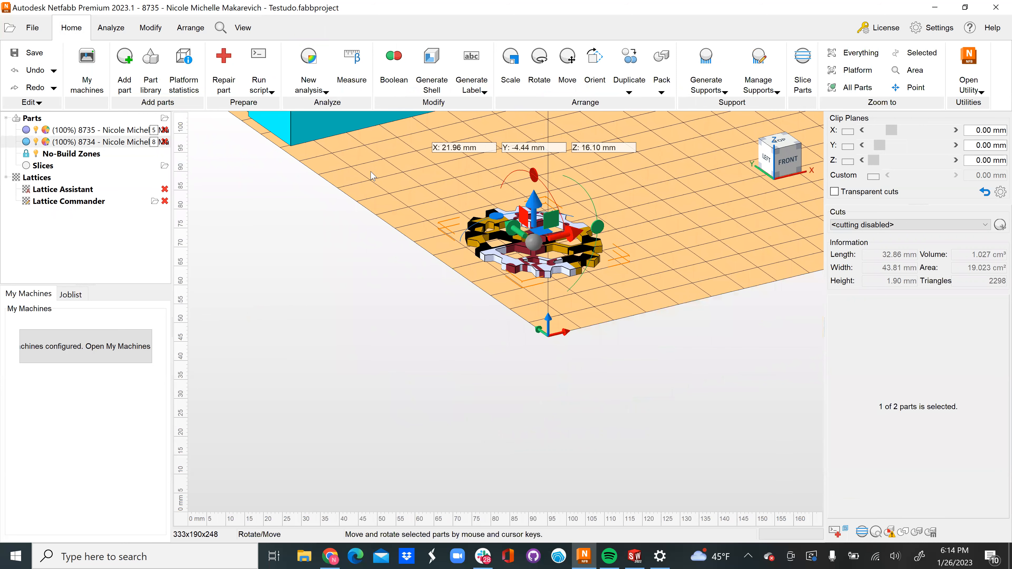
pyautogui.moveTo(348, 265); pyautogui.dragTo(318, 332, button='middle')
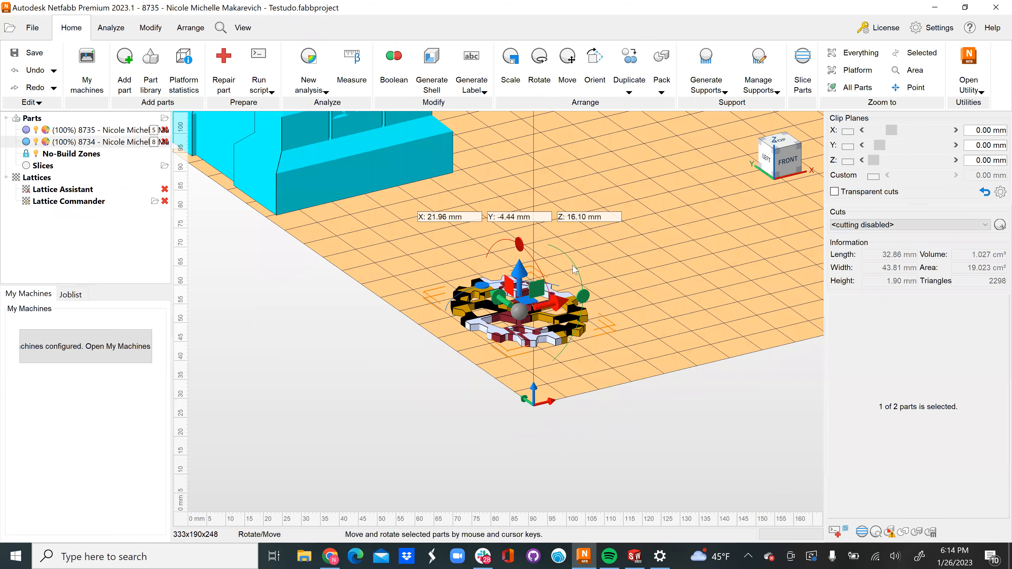
pyautogui.scroll(-1, 621, 230)
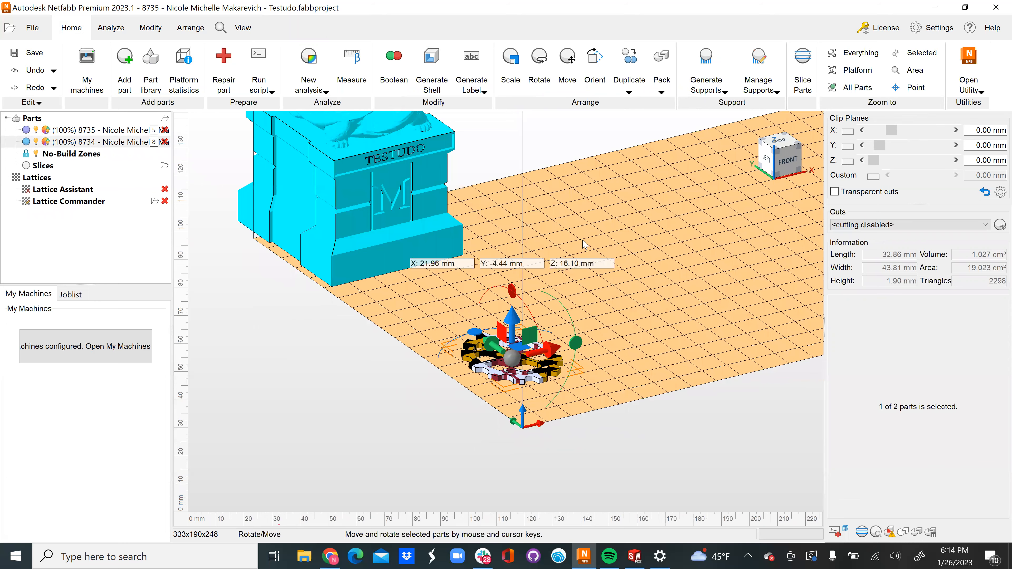
pyautogui.scroll(-2, 585, 245)
pyautogui.scroll(-3, 261, 251)
pyautogui.scroll(3, 391, 220)
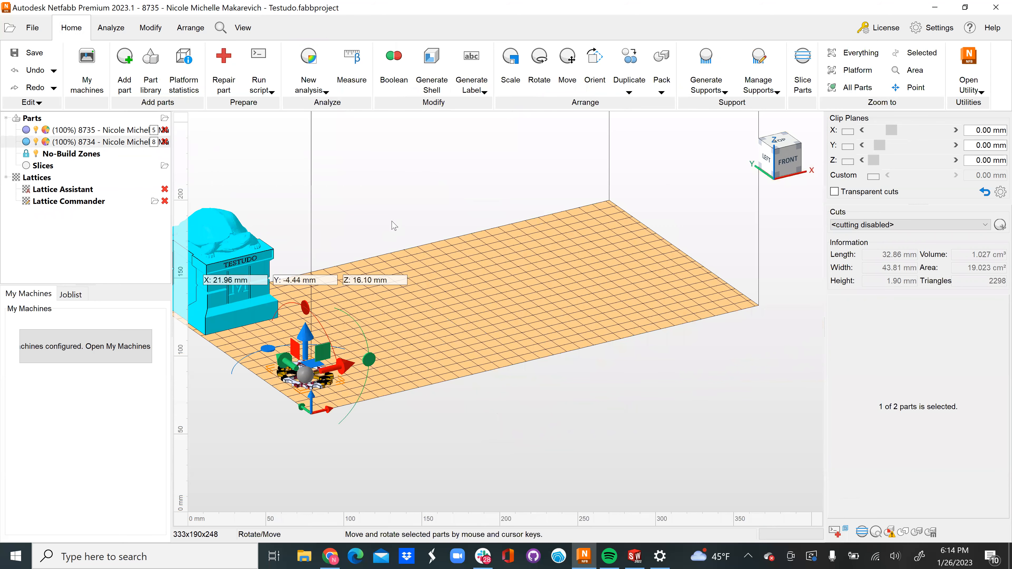
pyautogui.scroll(-1, 247, 245)
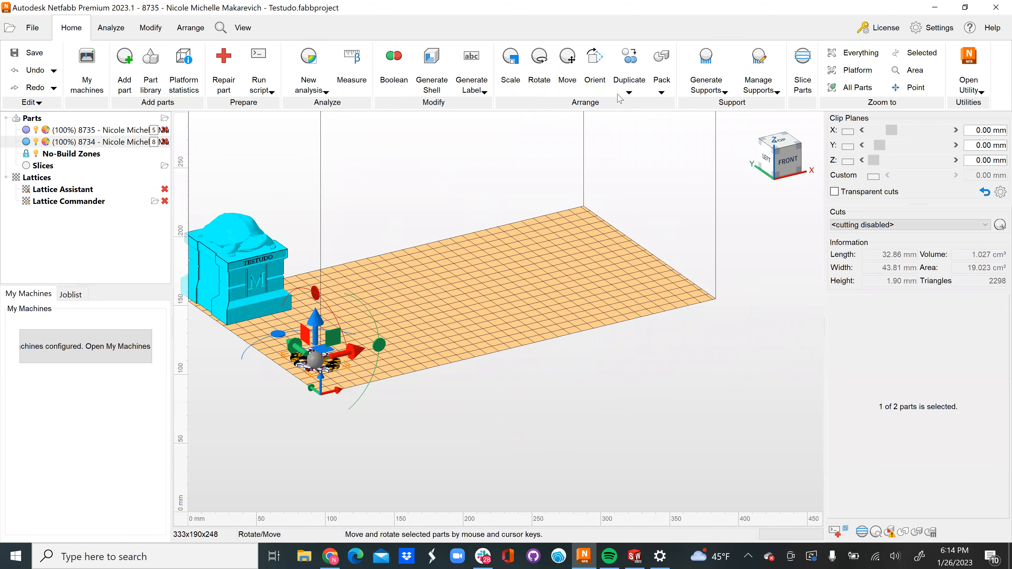
pyautogui.click(630, 93)
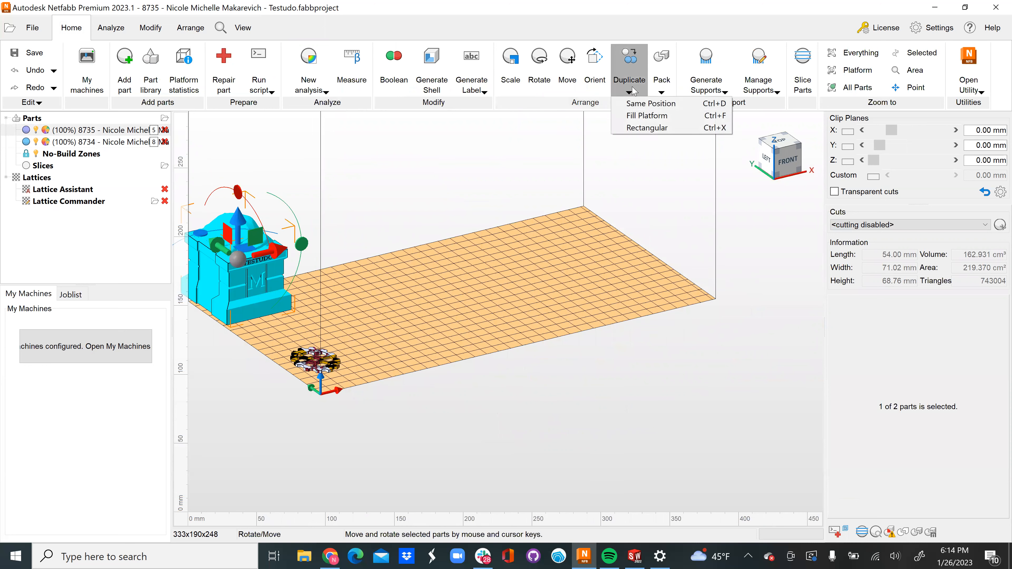
pyautogui.click(647, 116)
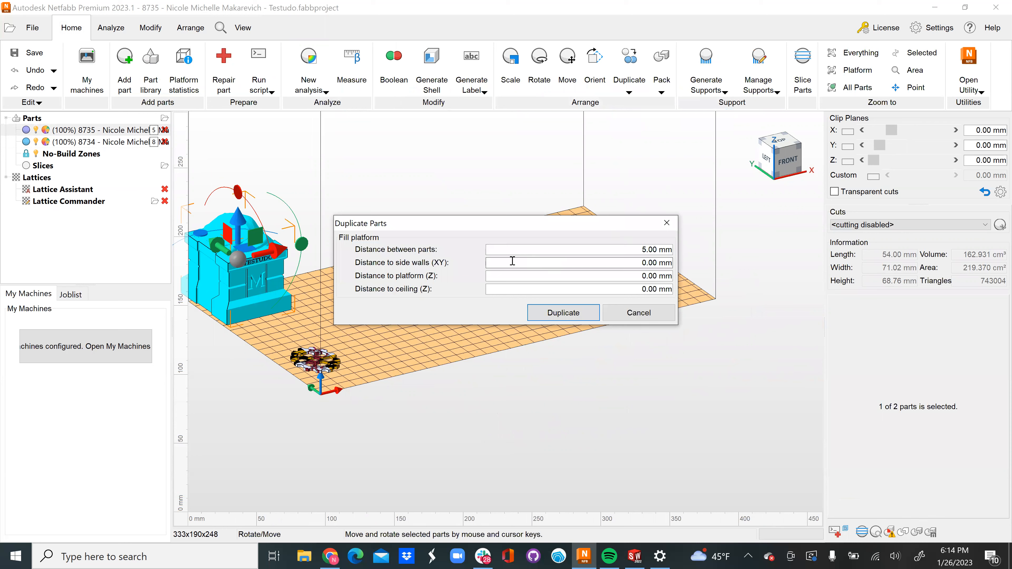
pyautogui.click(570, 316)
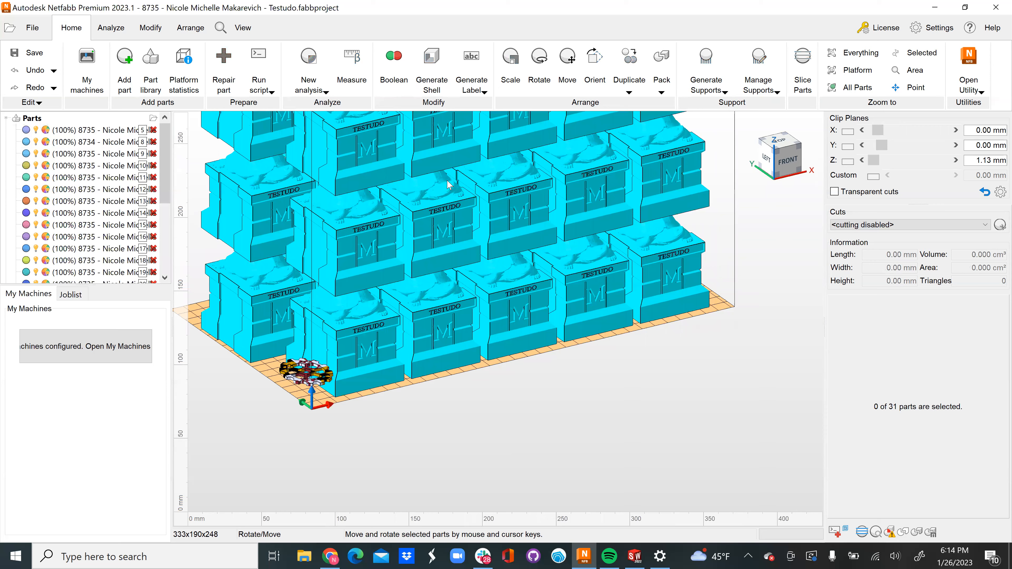
# Examine how the Testudo copies are arranged and stacked throughout the build volume
pyautogui.scroll(2, 449, 184)
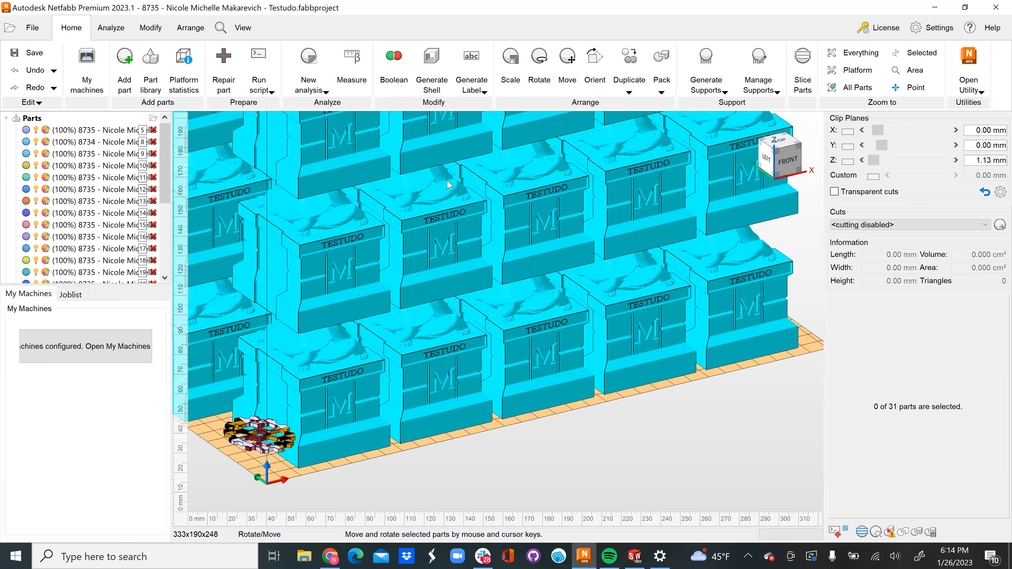
pyautogui.scroll(1, 449, 184)
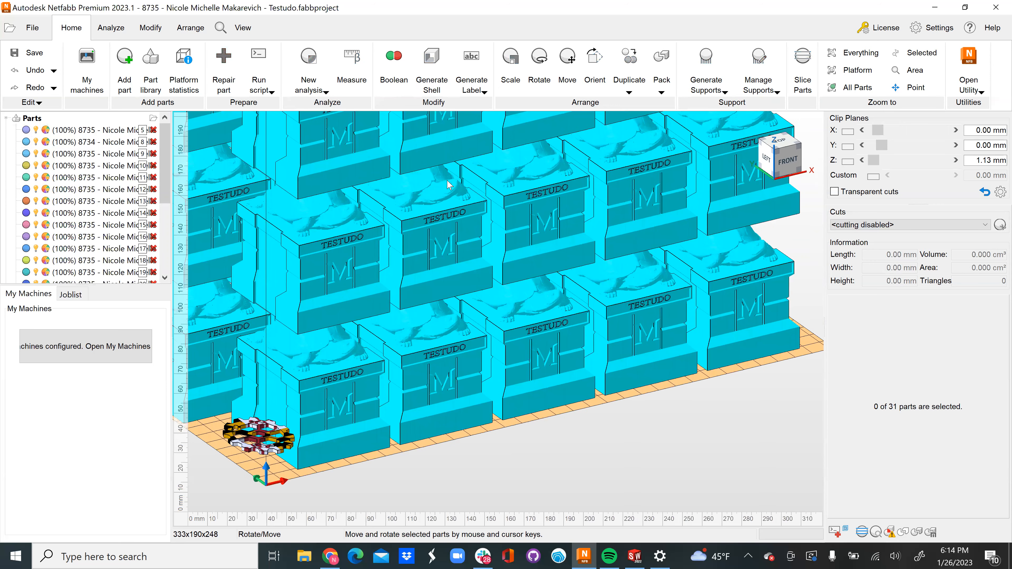
pyautogui.scroll(-3, 674, 317)
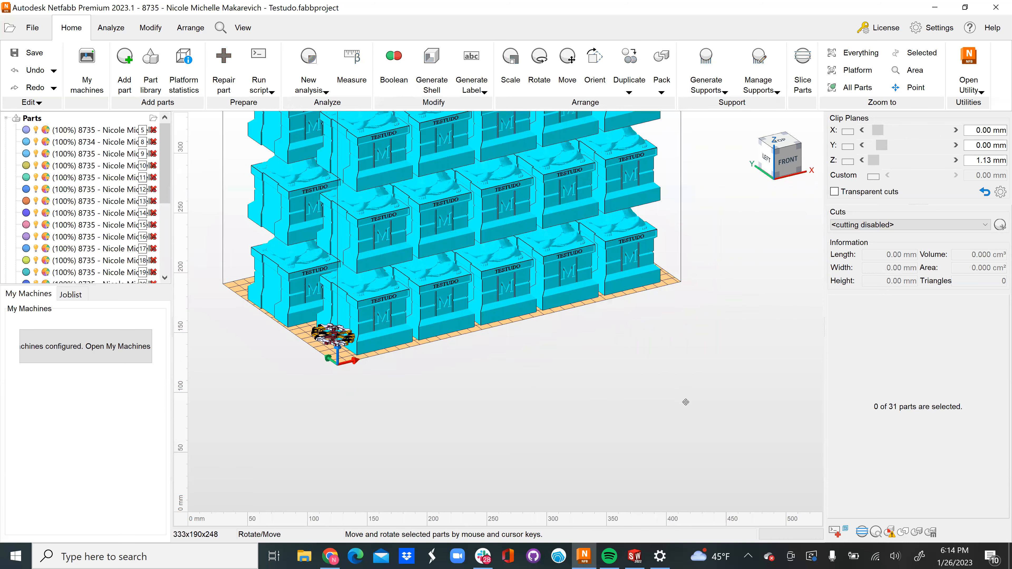
pyautogui.moveTo(674, 362); pyautogui.dragTo(688, 466, button='middle')
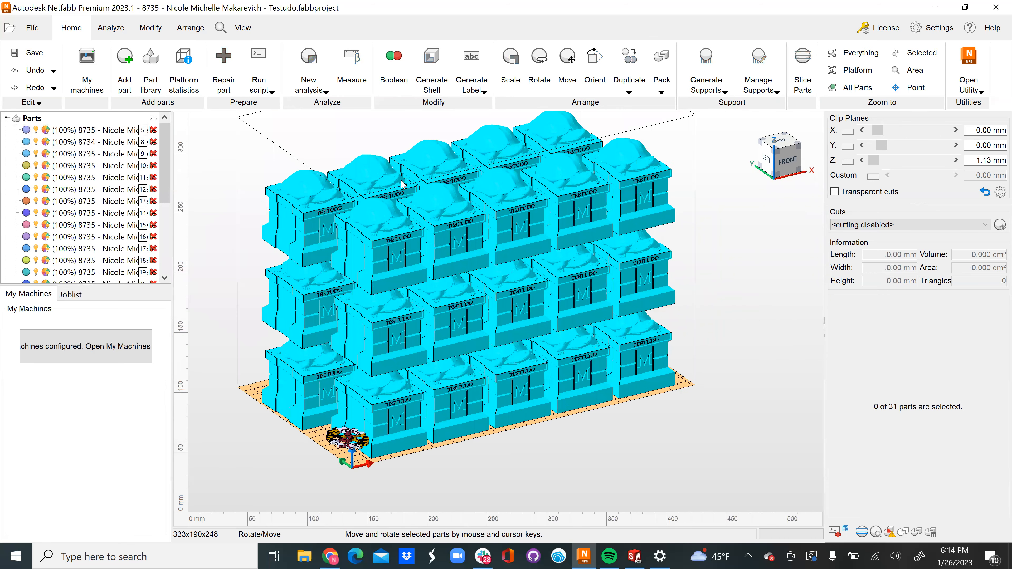
pyautogui.moveTo(671, 350); pyautogui.dragTo(674, 387, button='middle')
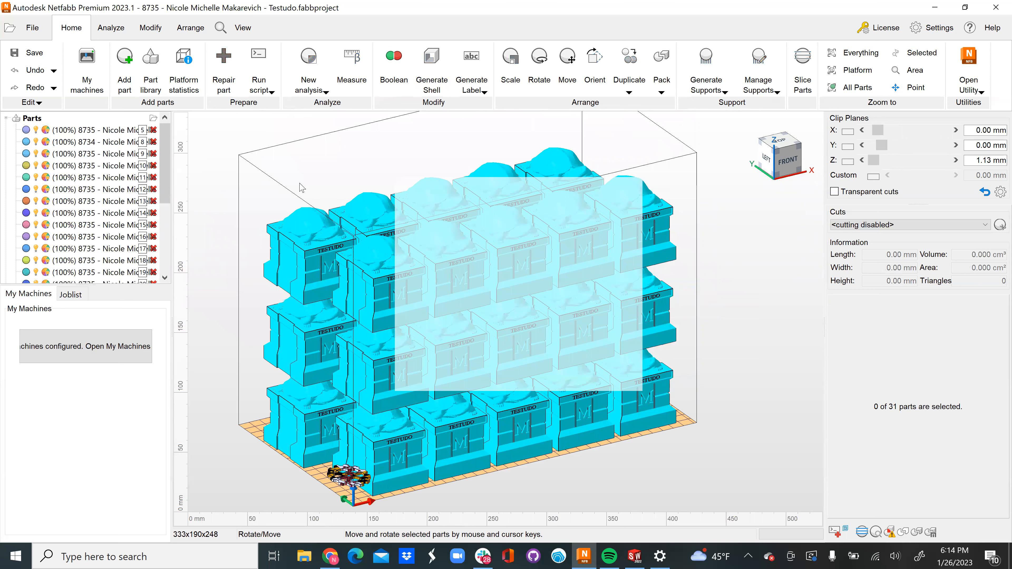
# Delete the surplus Testudo copies from the middle and upper area of the build volume in two box-selected groups
pyautogui.press('Delete')
pyautogui.click(546, 281)
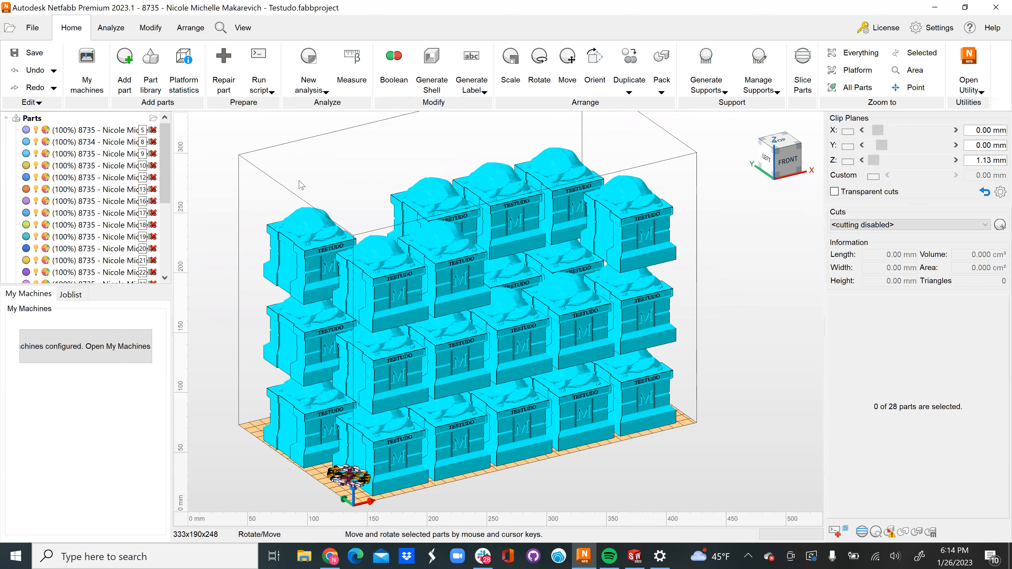
pyautogui.moveTo(298, 177); pyautogui.dragTo(692, 431)
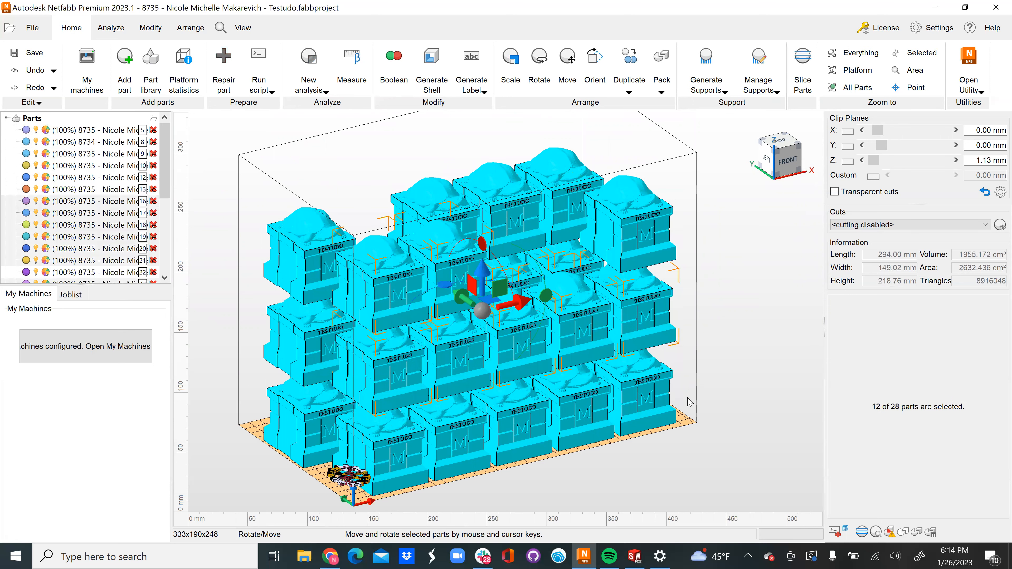
pyautogui.press('Delete')
pyautogui.click(546, 287)
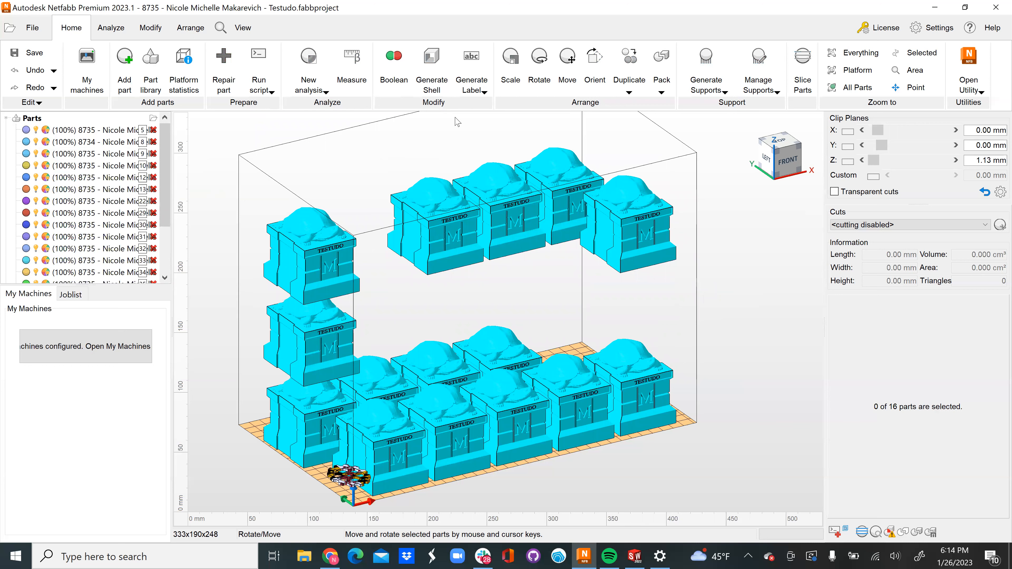
pyautogui.click(666, 85)
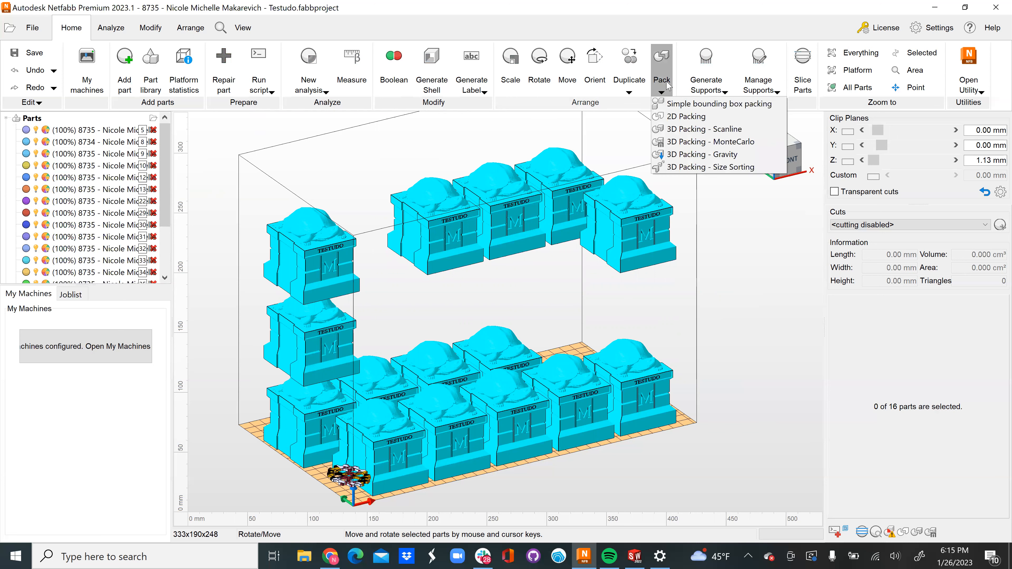
pyautogui.click(676, 142)
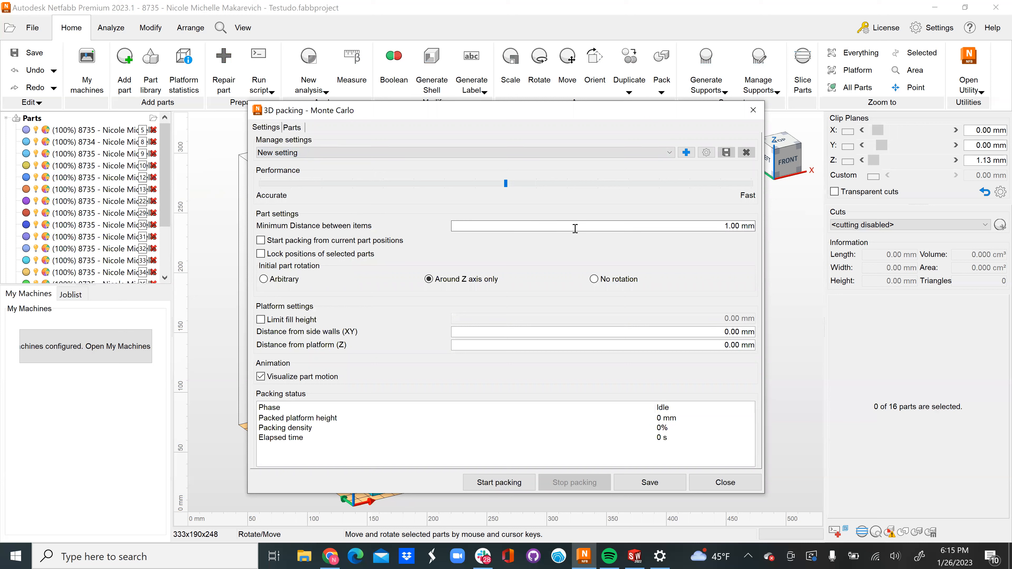
pyautogui.moveTo(673, 222); pyautogui.dragTo(779, 232)
pyautogui.write('5')
pyautogui.press('Return')
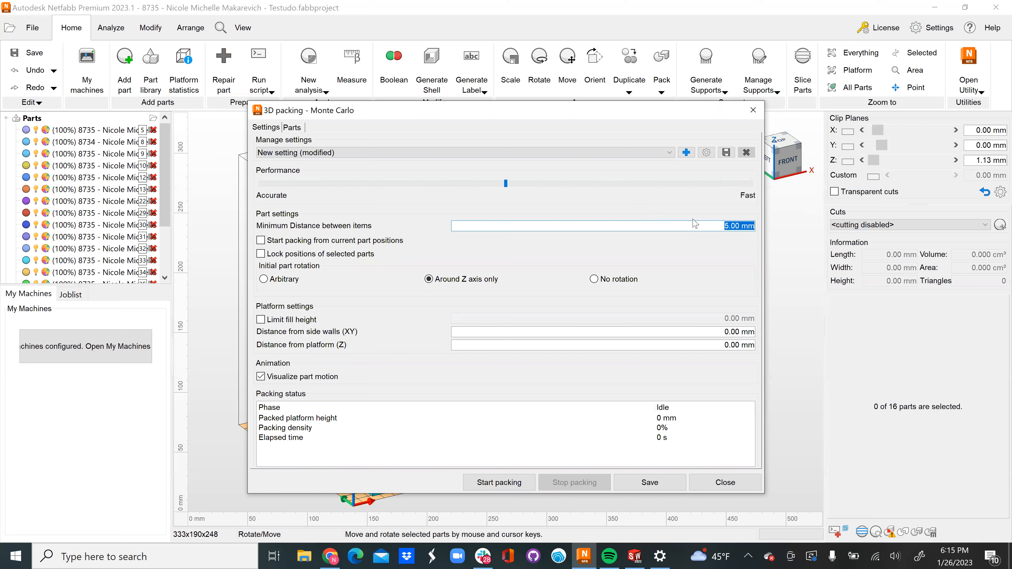
pyautogui.moveTo(506, 184); pyautogui.dragTo(485, 195)
pyautogui.moveTo(476, 186); pyautogui.dragTo(512, 184)
pyautogui.click(712, 485)
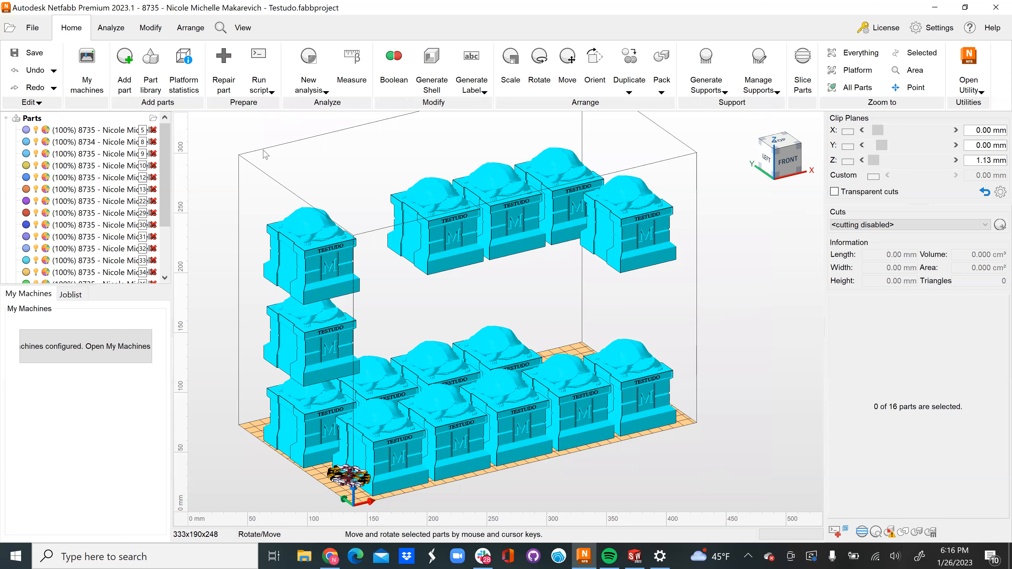
# Rotate all parts on the platform together by 15° about the Y axis
pyautogui.hotkey('ctrl', 'a')
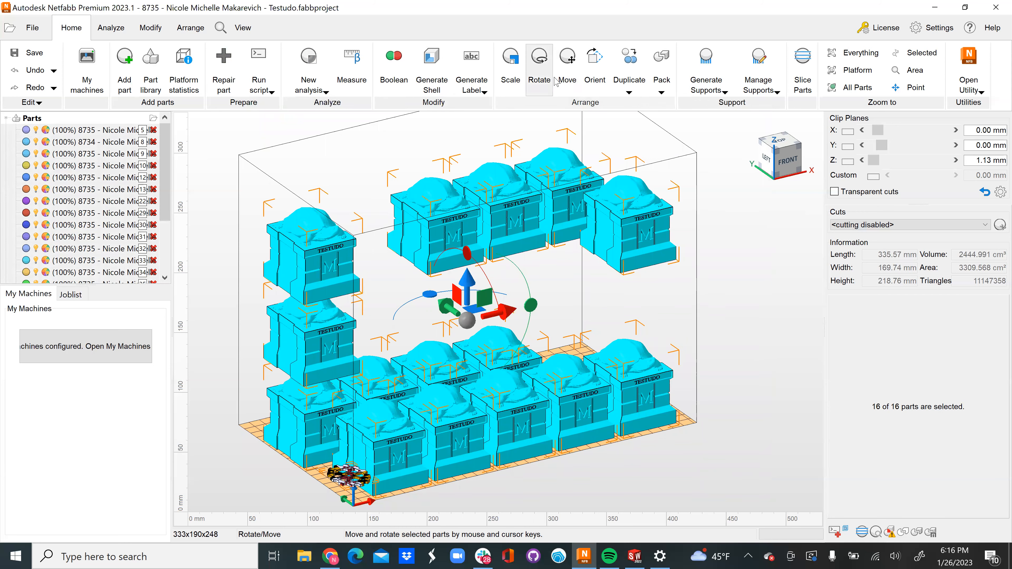
pyautogui.click(540, 67)
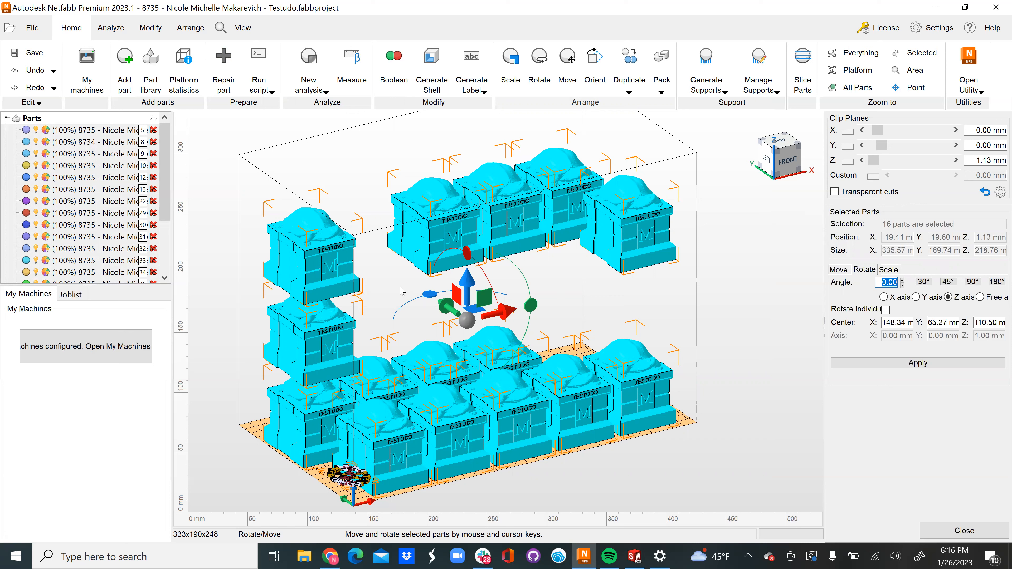
pyautogui.click(925, 298)
pyautogui.click(904, 281)
pyautogui.click(903, 281)
pyautogui.click(903, 281)
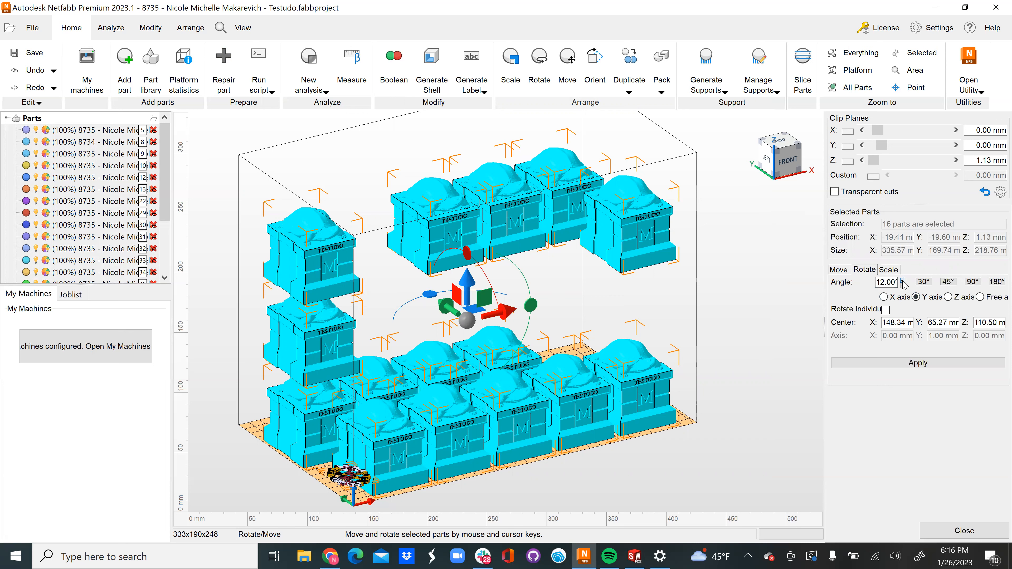
pyautogui.click(916, 367)
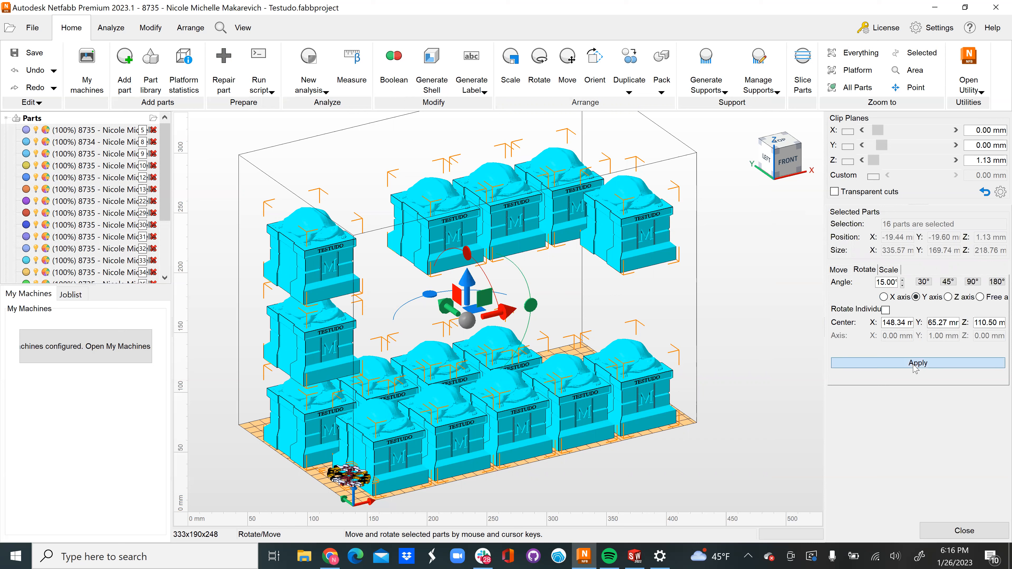
pyautogui.click(880, 366)
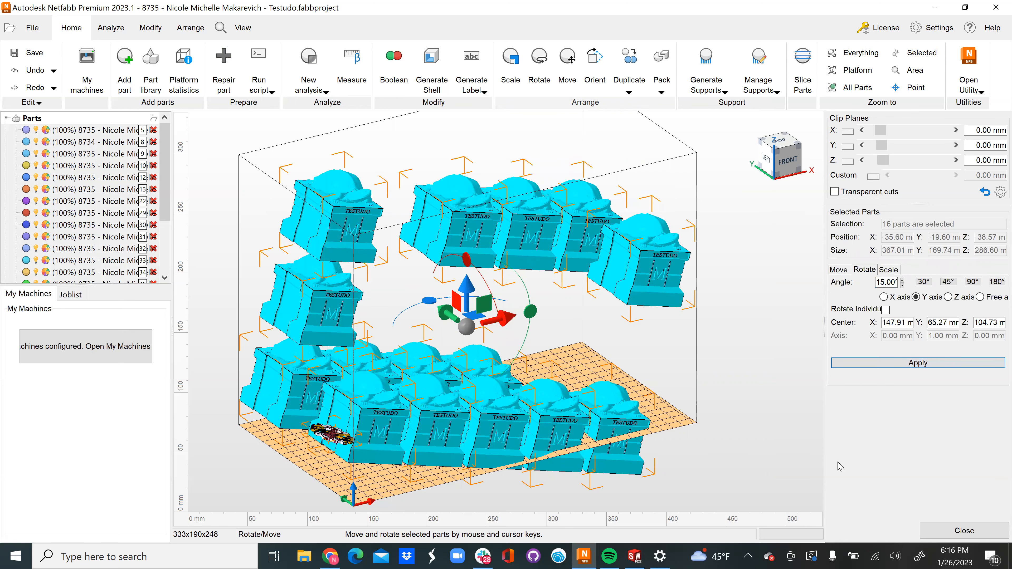
pyautogui.click(954, 532)
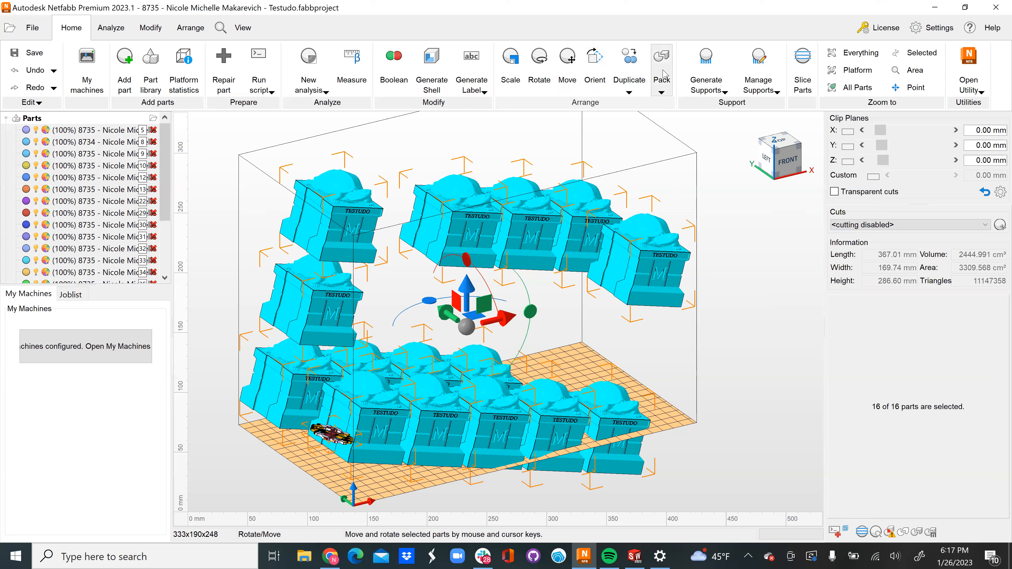
# Set up 3D Packing - MonteCarlo for all selected parts with a minimum distance of 5.00 mm between items
pyautogui.click(663, 86)
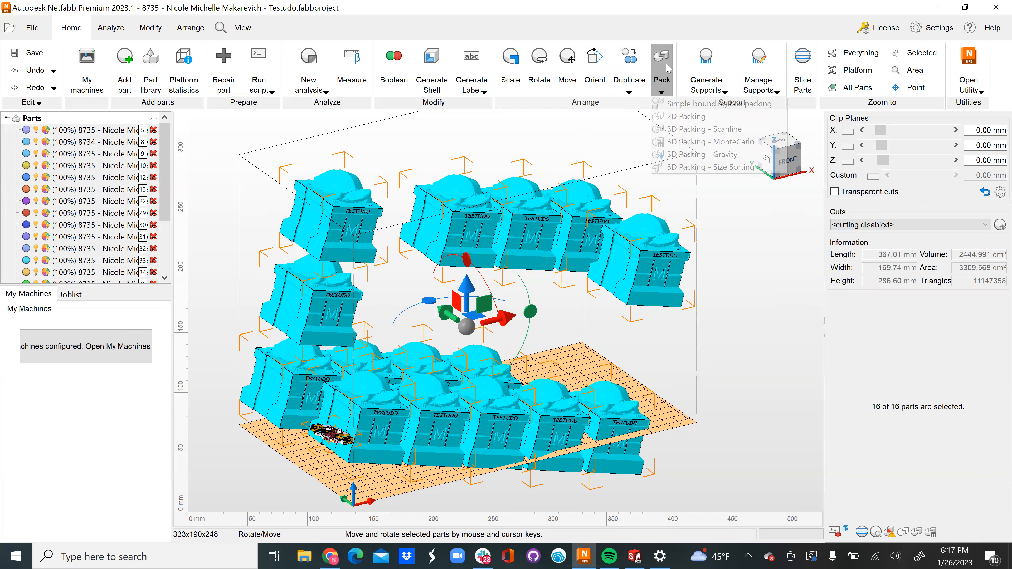
pyautogui.click(696, 144)
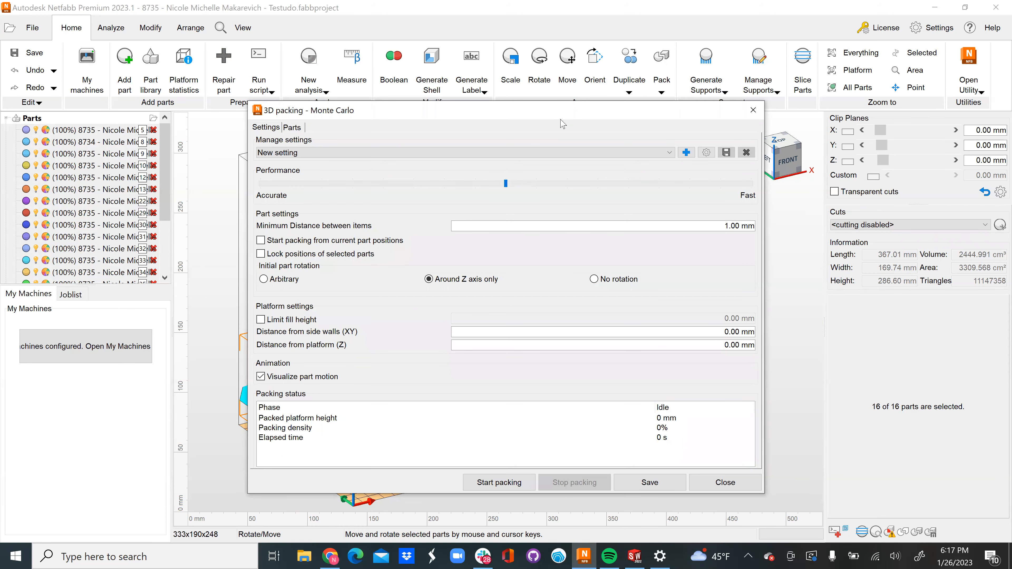
pyautogui.moveTo(433, 105); pyautogui.dragTo(796, 122)
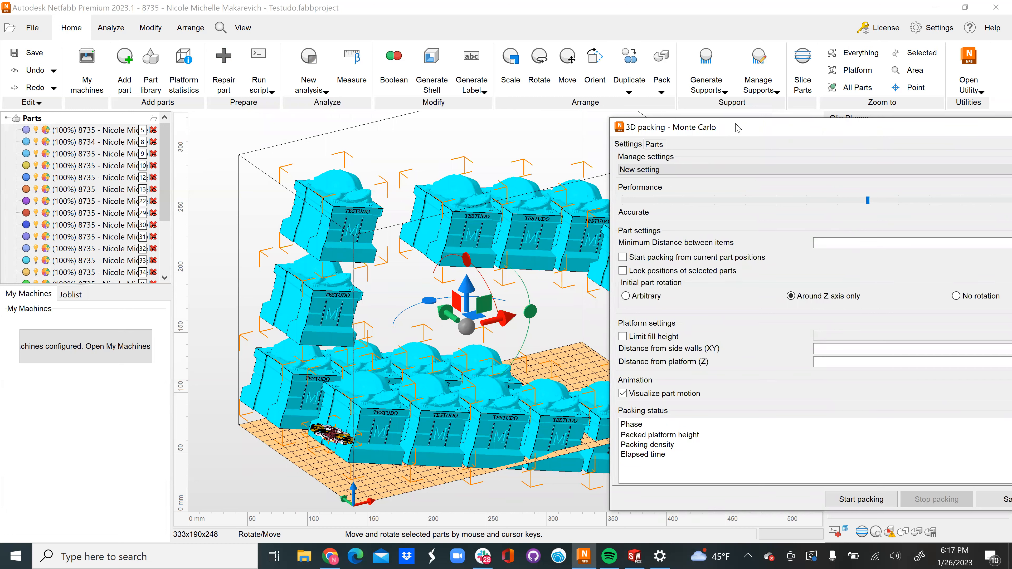
pyautogui.moveTo(737, 128); pyautogui.dragTo(617, 76)
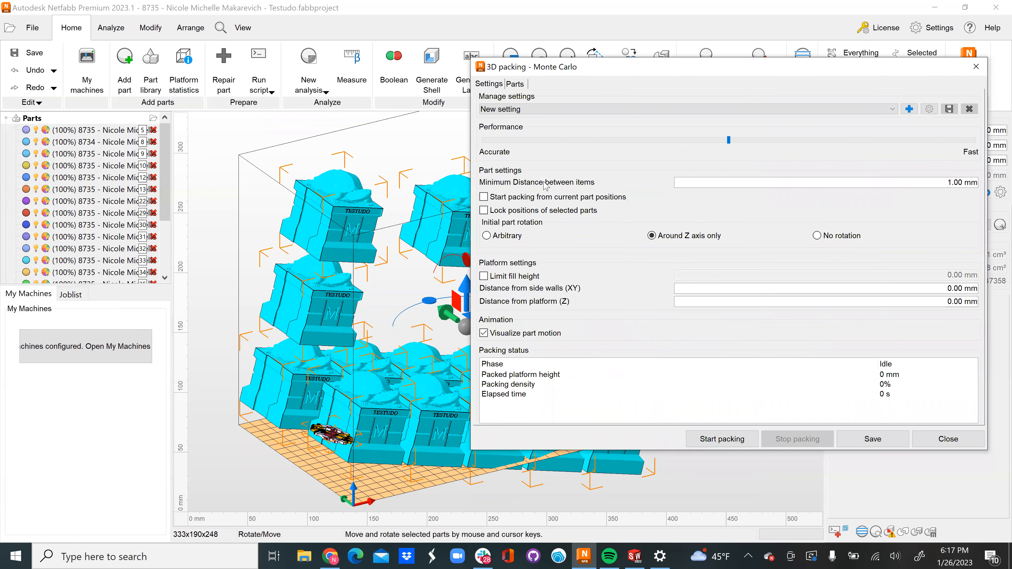
pyautogui.click(761, 180)
pyautogui.doubleClick(971, 181)
pyautogui.write('5')
# Set the initial part rotation to No rotation, with 5 mm distance from the side walls and 3 mm from the platform
pyautogui.click(818, 236)
pyautogui.click(720, 290)
pyautogui.moveTo(721, 290); pyautogui.dragTo(998, 288)
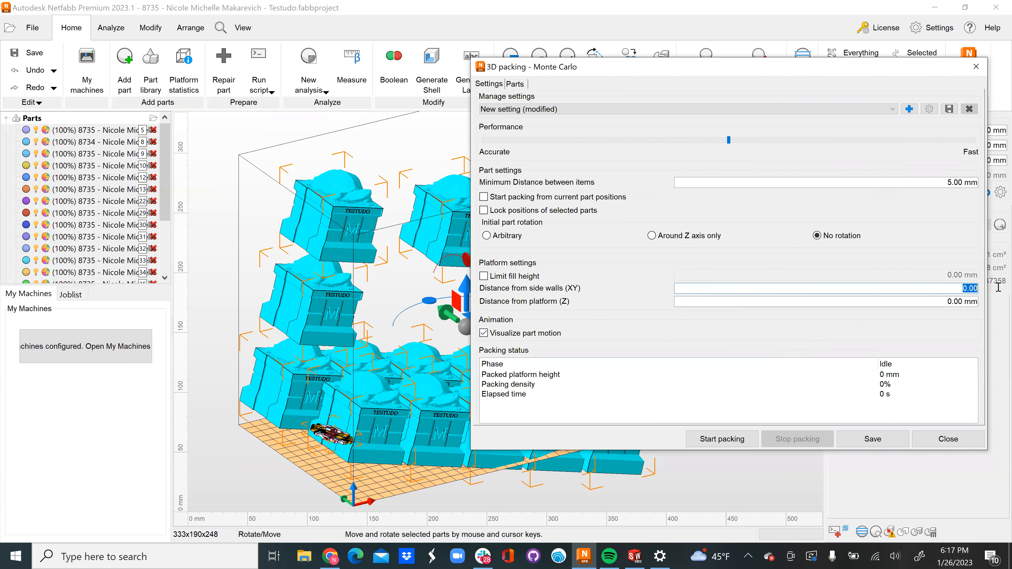
pyautogui.write('5')
pyautogui.press('Tab')
pyautogui.write('3')
# Run the Monte Carlo packing, save its settings and close the packing dialog
pyautogui.click(723, 440)
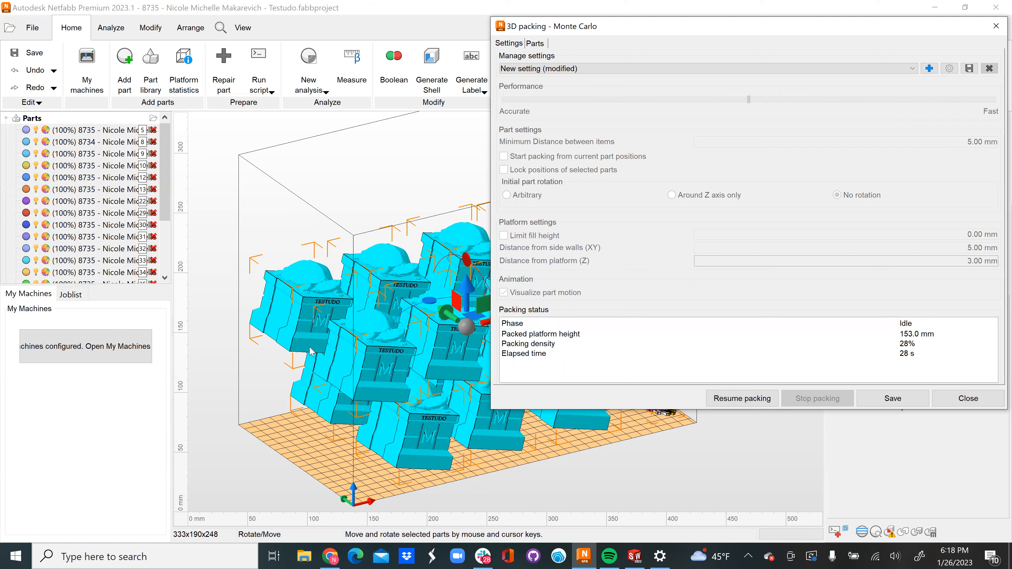
pyautogui.click(909, 399)
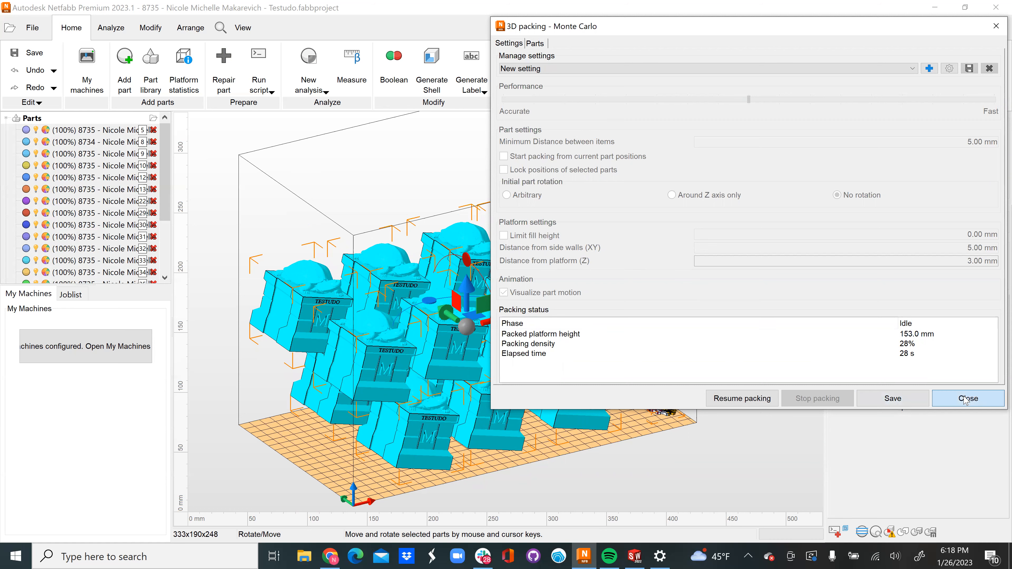
pyautogui.click(953, 399)
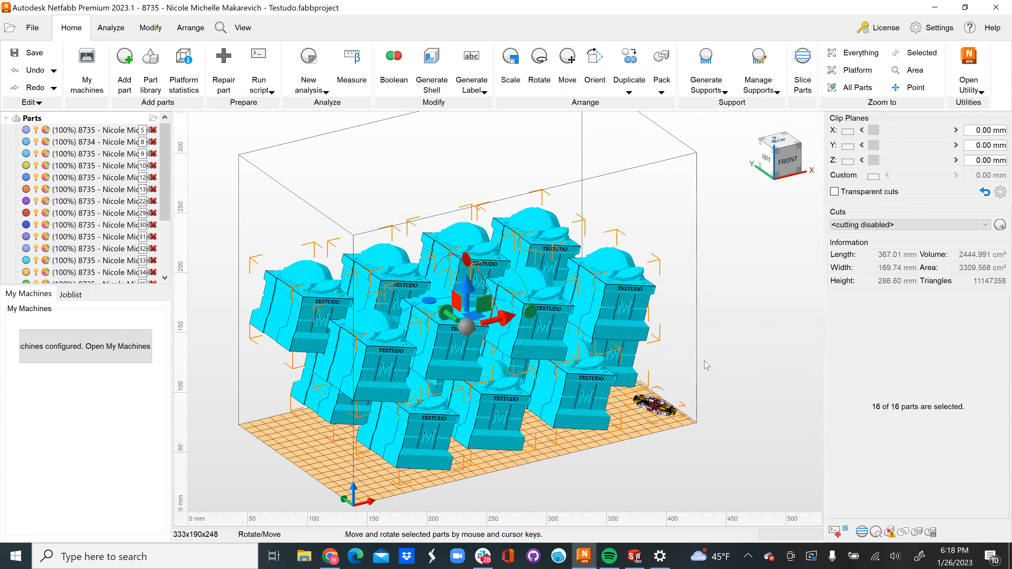
# Review the platform statistics of the packed parts, including part positions and packing density
pyautogui.scroll(-1, 681, 349)
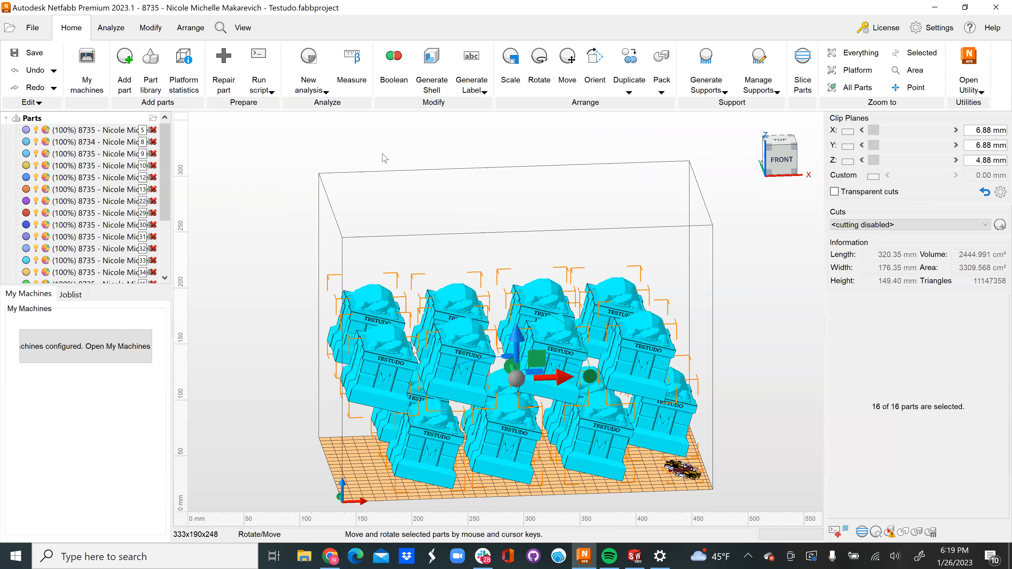
pyautogui.click(185, 60)
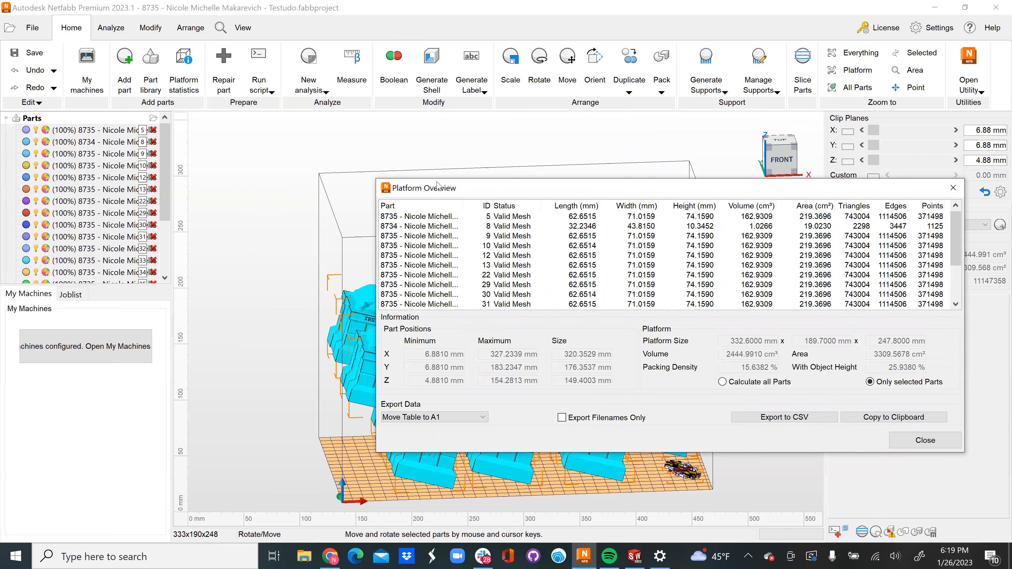
pyautogui.moveTo(437, 184); pyautogui.dragTo(208, 112)
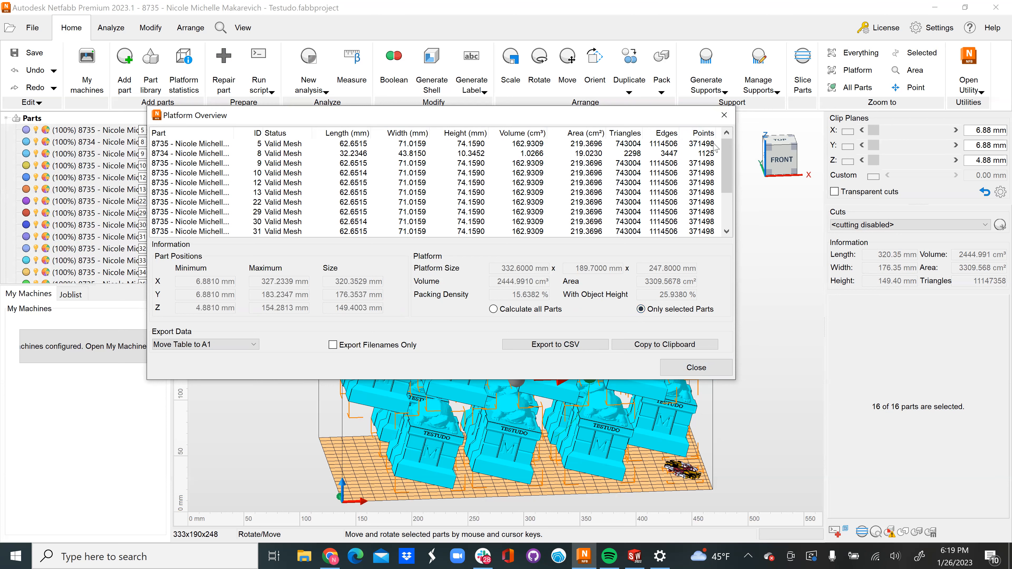
pyautogui.click(725, 116)
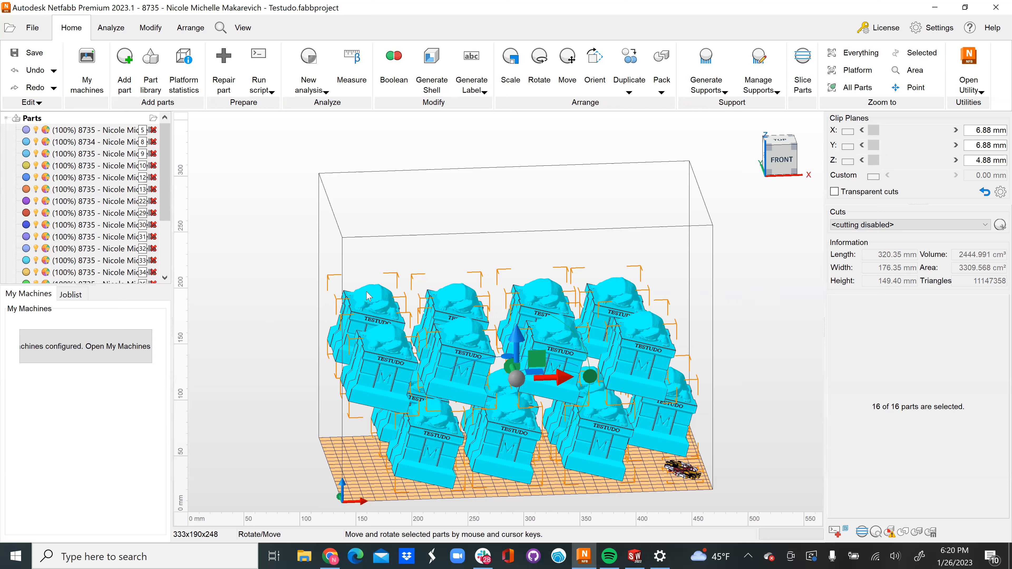
# Raise three upper Testudo copies by about 35, 84 and 75 mm in Z, and check the last one's platform statistics
pyautogui.click(369, 280)
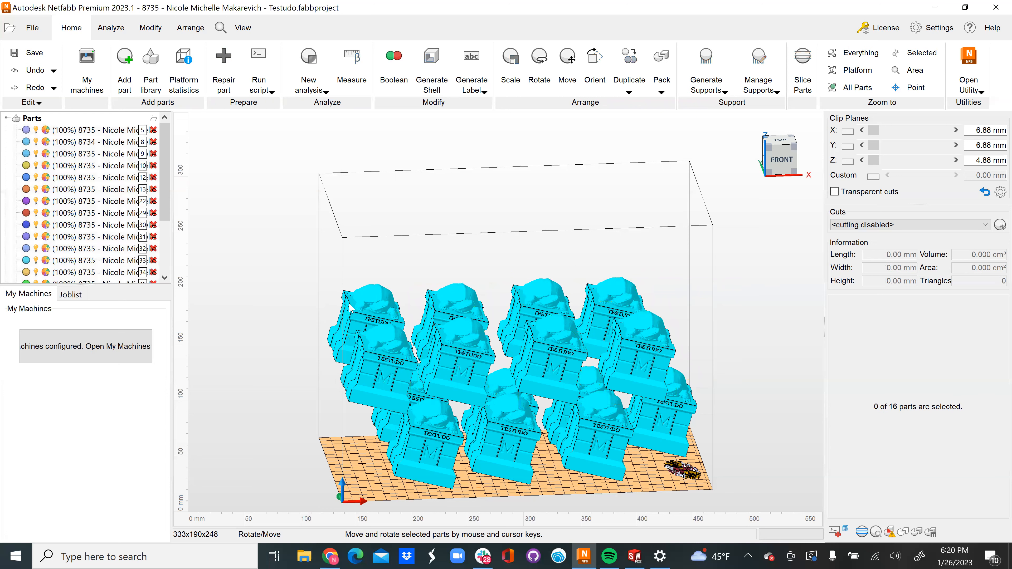
pyautogui.click(369, 321)
pyautogui.moveTo(367, 297); pyautogui.dragTo(369, 257)
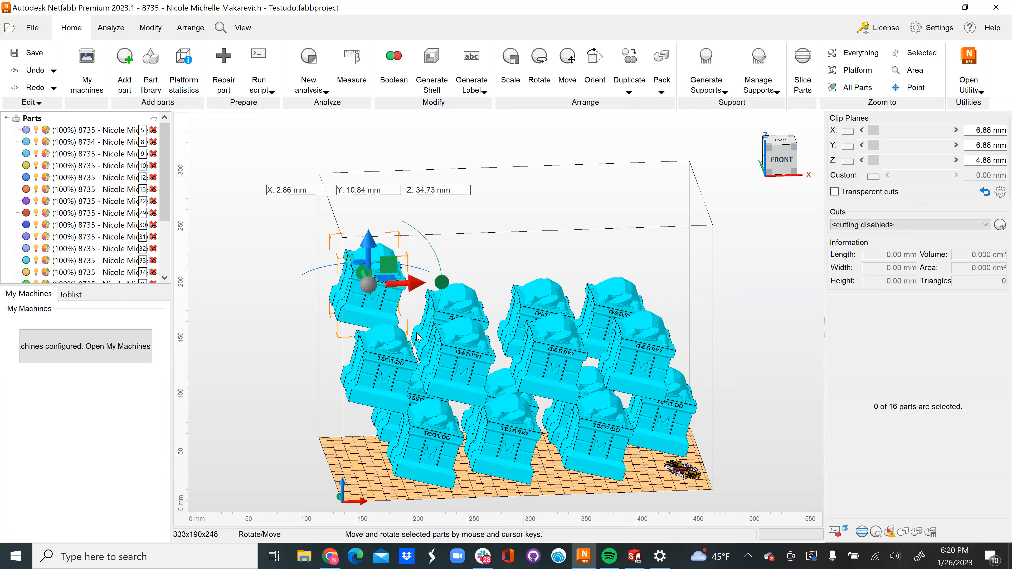
pyautogui.click(563, 354)
pyautogui.moveTo(557, 341); pyautogui.dragTo(578, 242)
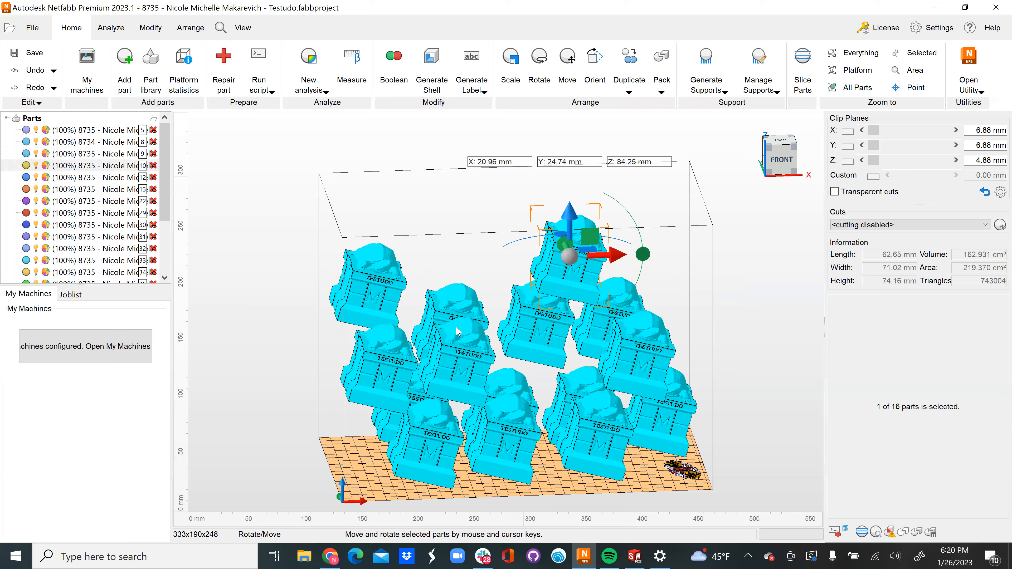
pyautogui.click(455, 351)
pyautogui.moveTo(442, 301); pyautogui.dragTo(435, 216)
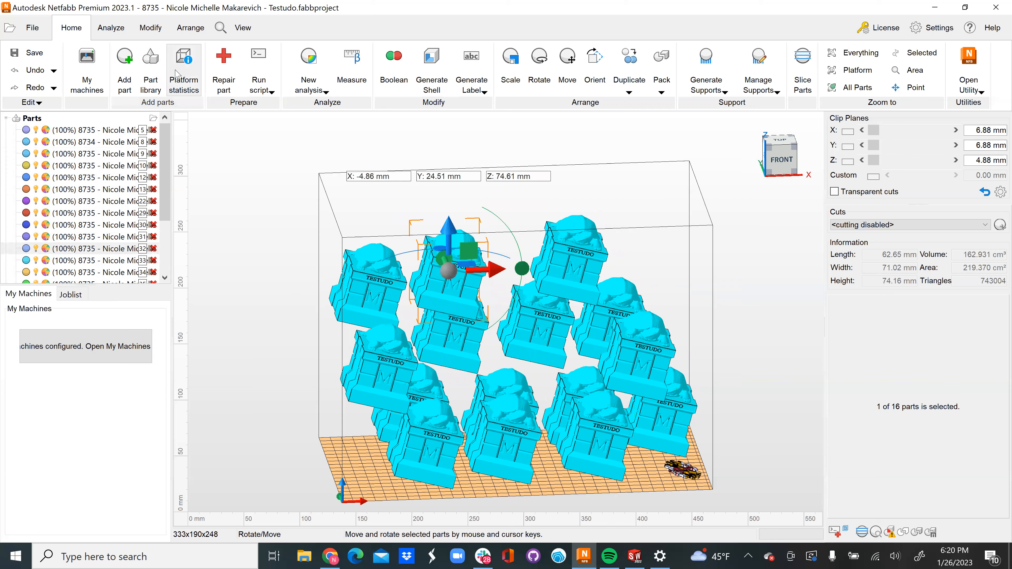
pyautogui.click(183, 75)
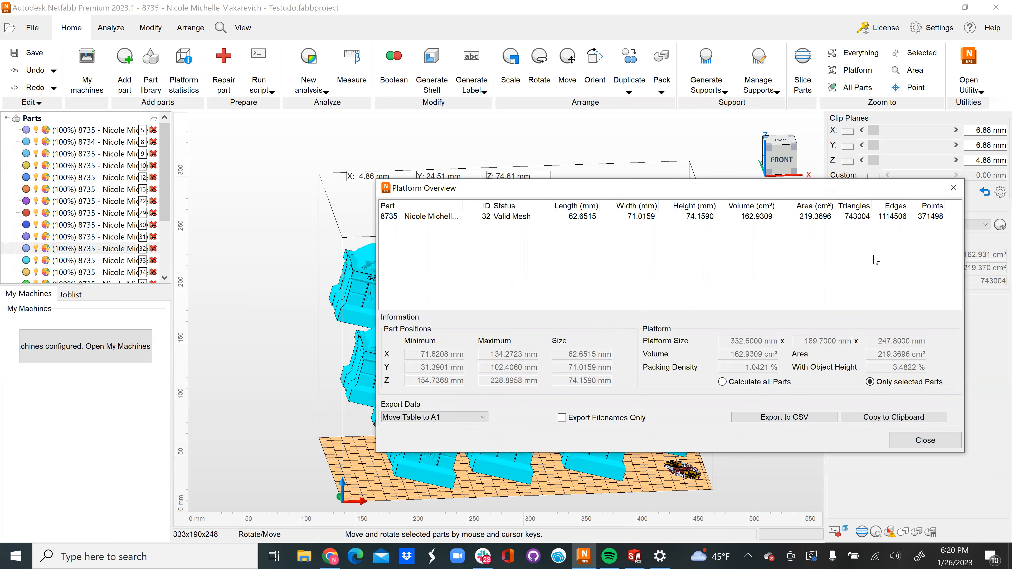
pyautogui.click(952, 191)
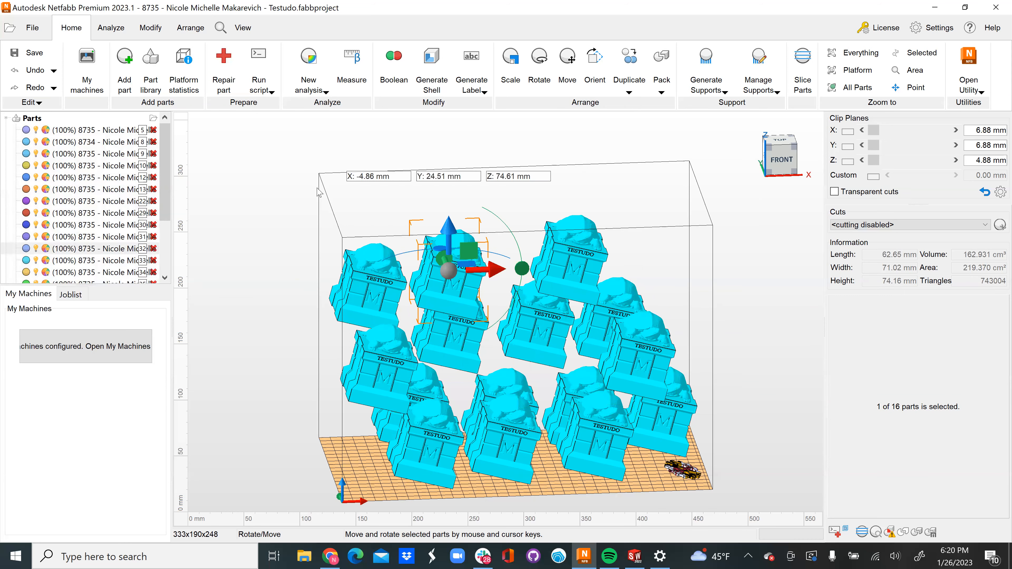
# Lower the selected Testudo copy to about 27 mm above its packed position, and the leftmost raised copy by about 40 mm in Z
pyautogui.moveTo(449, 275); pyautogui.dragTo(460, 330)
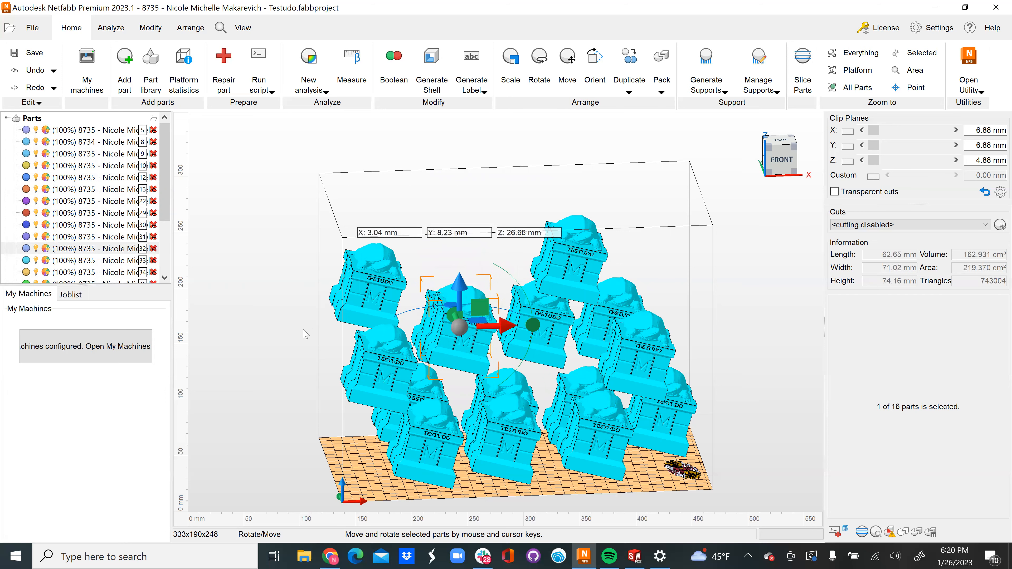
pyautogui.moveTo(312, 329); pyautogui.dragTo(304, 378, button='right')
pyautogui.scroll(-1, 345, 394)
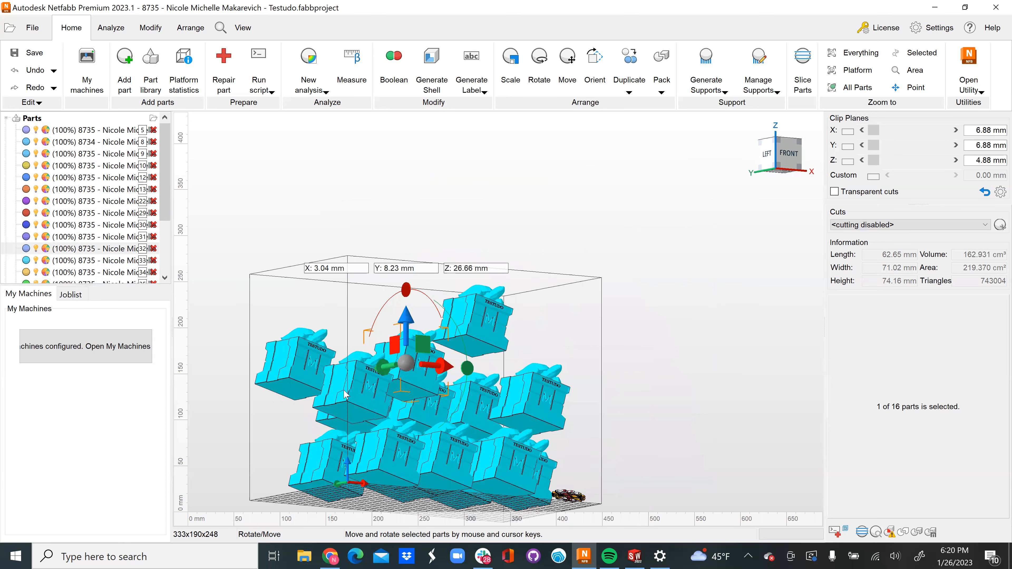
pyautogui.scroll(-1, 300, 383)
pyautogui.click(301, 384)
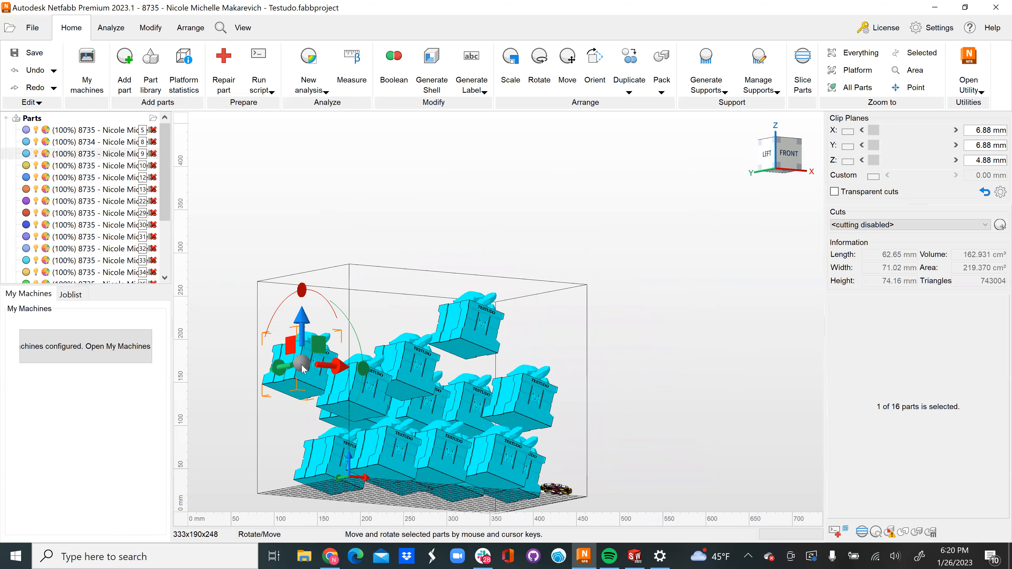
pyautogui.moveTo(298, 400); pyautogui.dragTo(293, 435)
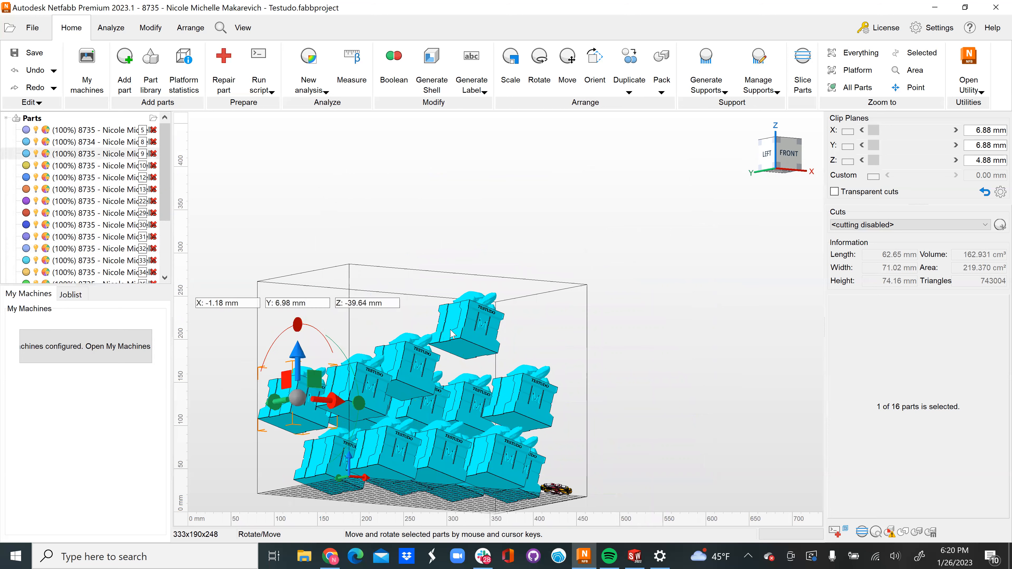
# Review the platform statistics of all parts, including part positions and packing density
pyautogui.click(472, 334)
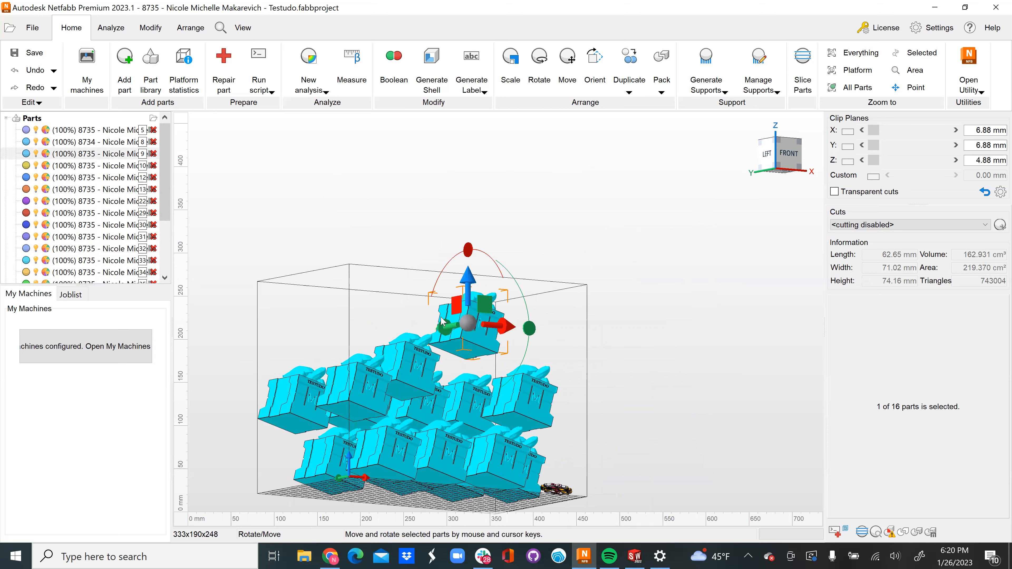
pyautogui.click(188, 73)
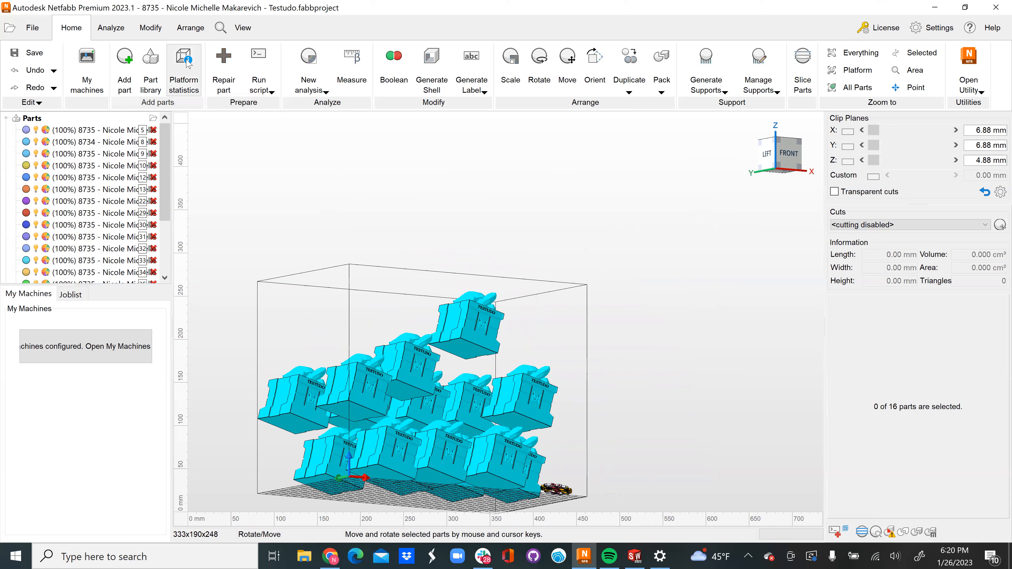
pyautogui.click(189, 64)
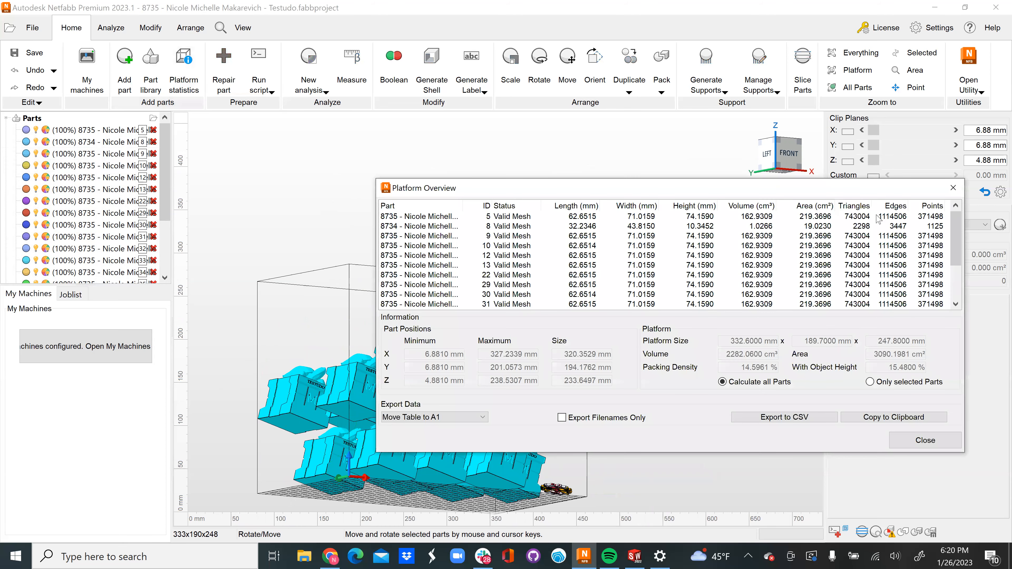
pyautogui.click(953, 187)
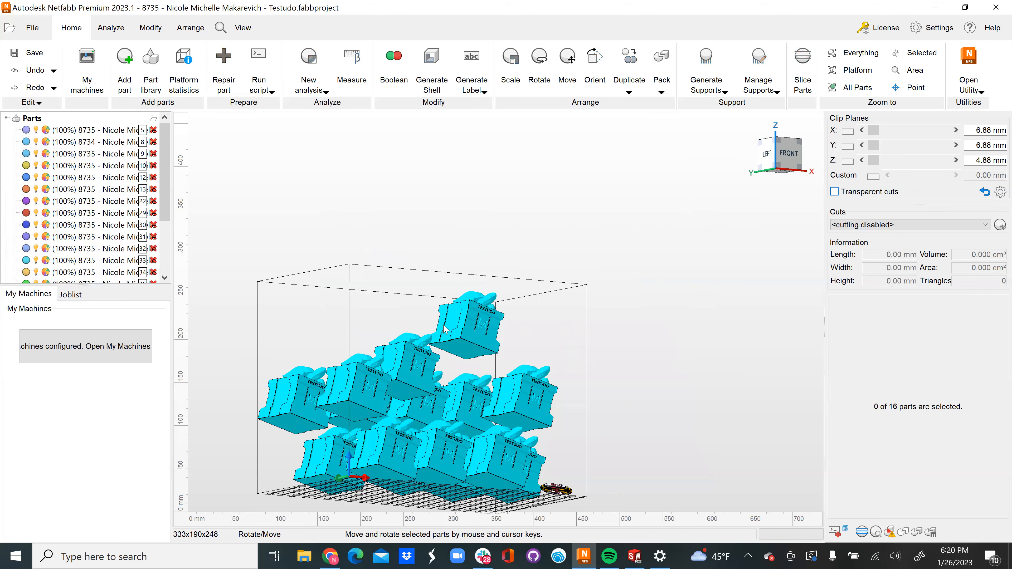
# Delete the second-highest Testudo copy, just below the topmost one, and check the platform statistics for the remaining parts
pyautogui.click(418, 361)
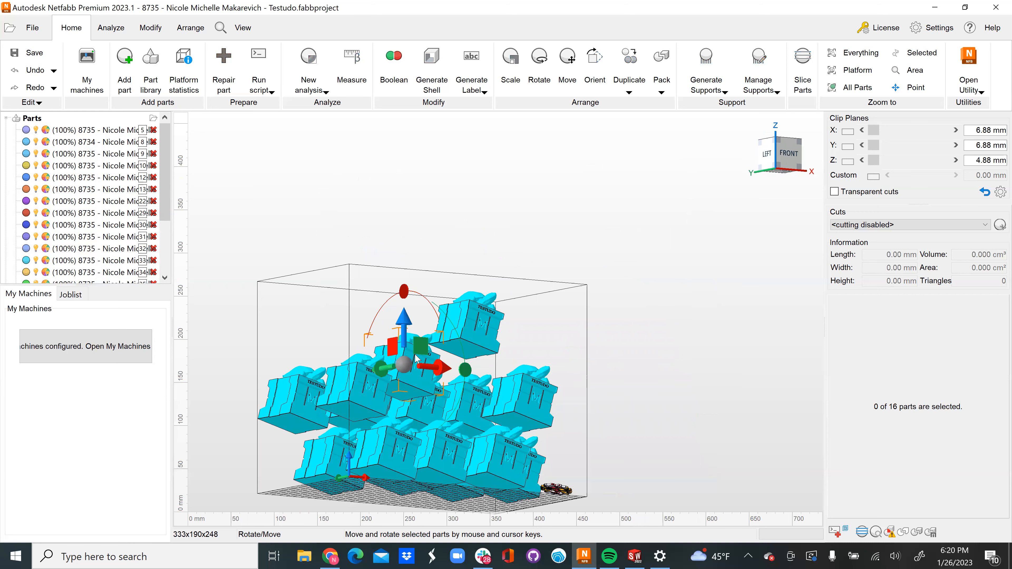
pyautogui.press('Delete')
pyautogui.click(560, 290)
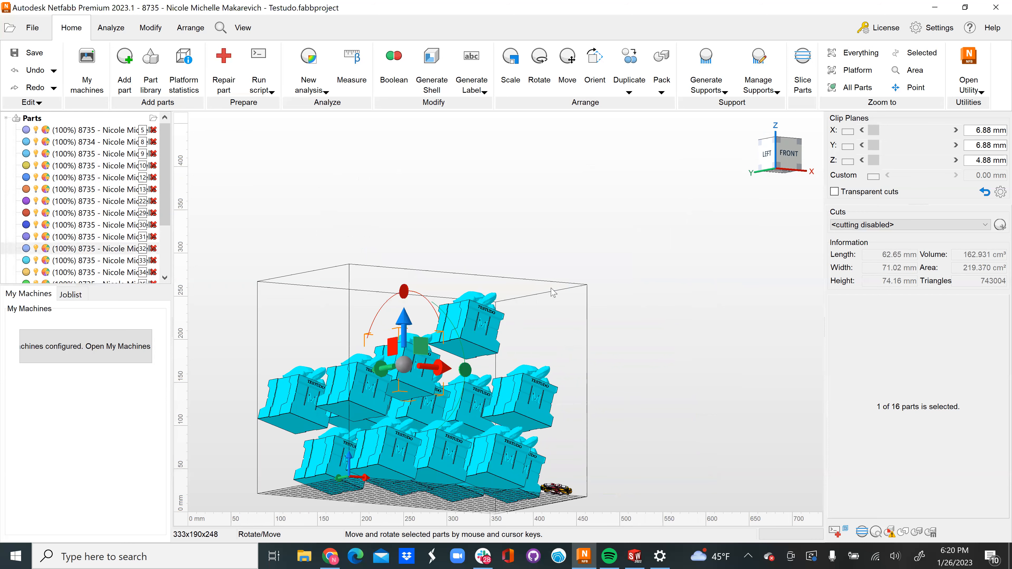
pyautogui.click(180, 76)
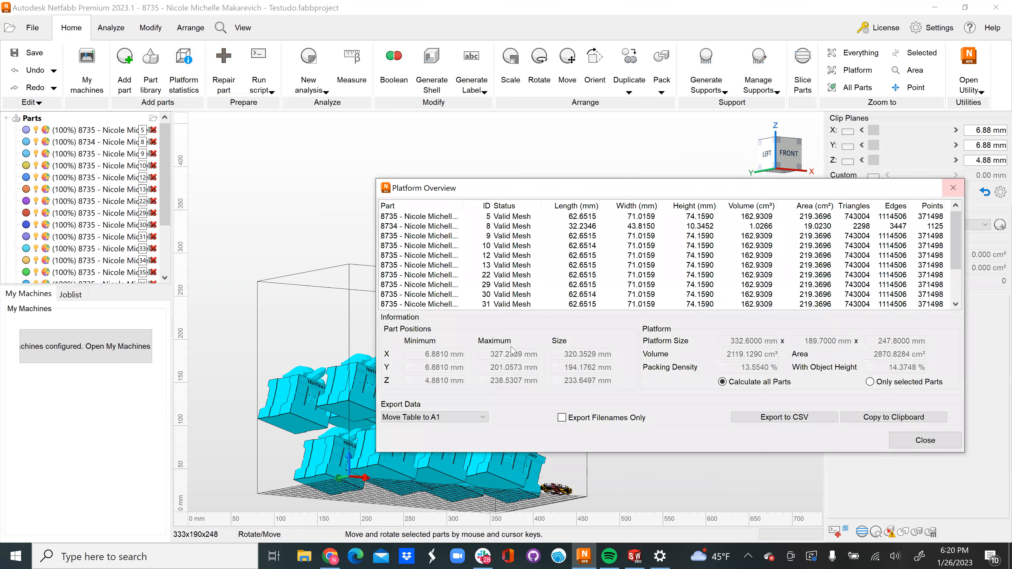
pyautogui.click(954, 187)
# Lower the topmost Testudo copy by about 28 mm in Z and check its platform statistics
pyautogui.moveTo(474, 328)
pyautogui.moveTo(469, 327); pyautogui.dragTo(468, 351)
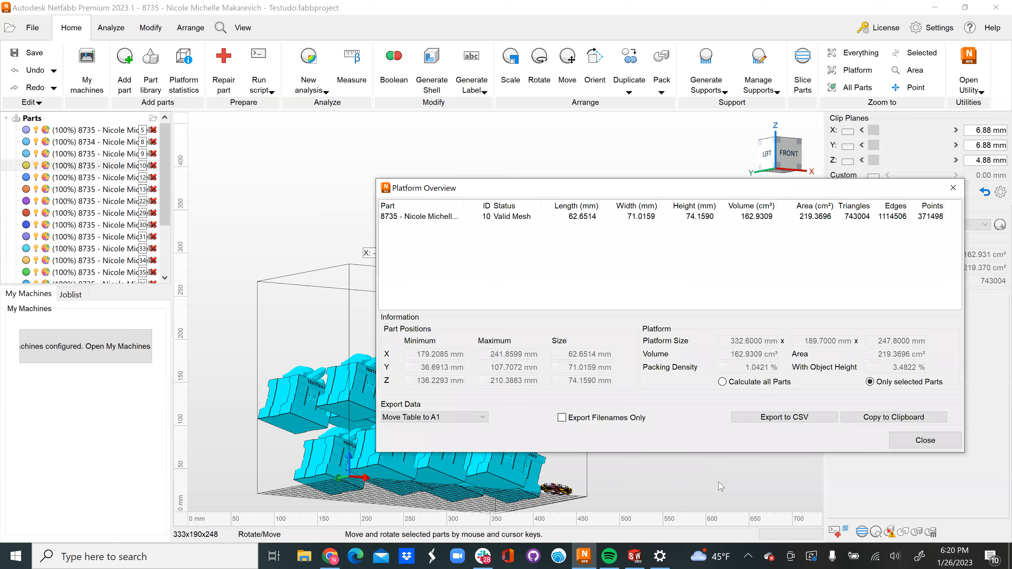
pyautogui.click(954, 188)
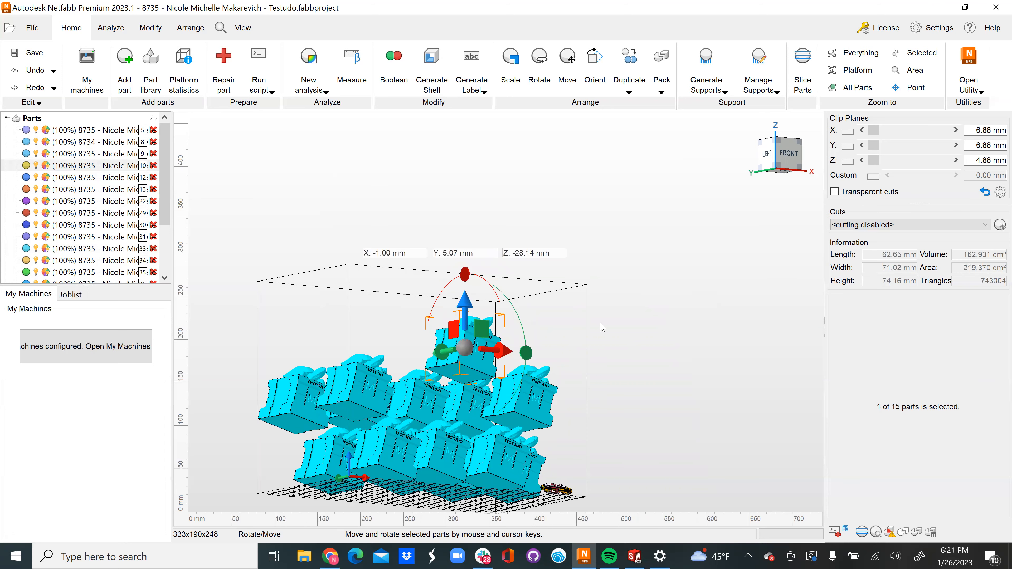
pyautogui.click(609, 308)
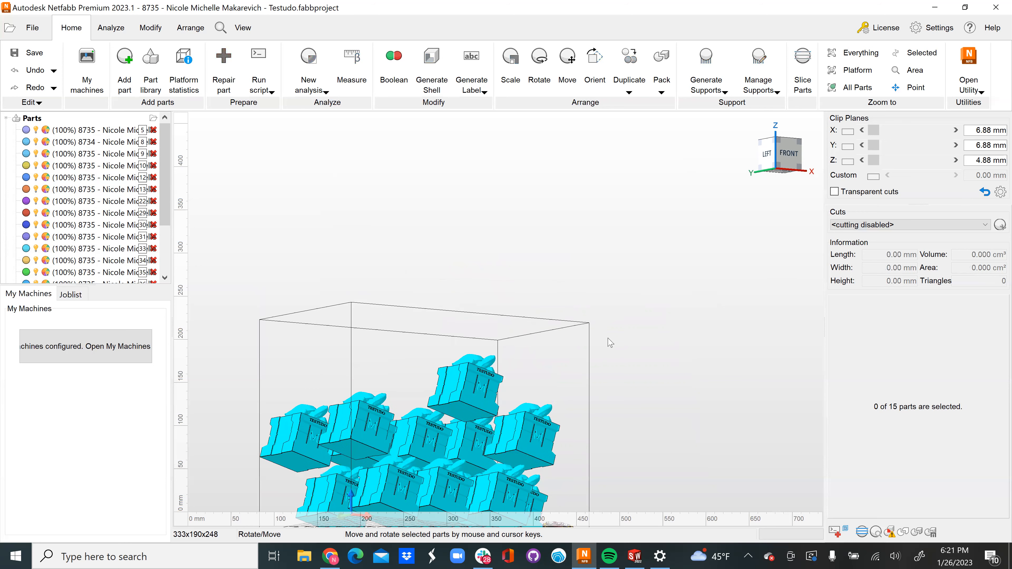
# Delete the topmost Testudo copy that overlaps the upper row when seen from above
pyautogui.moveTo(576, 387); pyautogui.dragTo(572, 400, button='middle')
pyautogui.moveTo(572, 400); pyautogui.dragTo(578, 397, button='right')
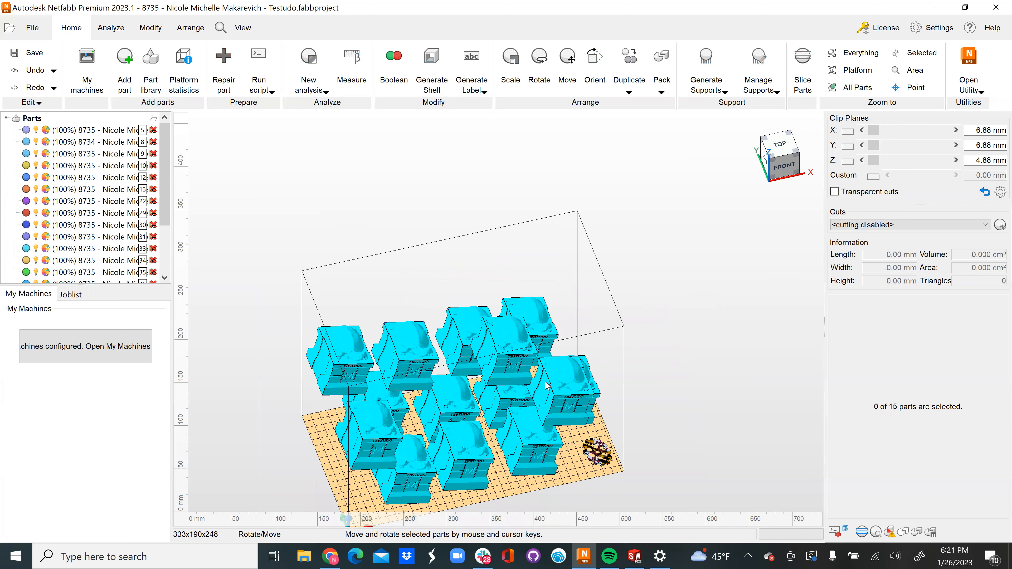
pyautogui.moveTo(484, 342); pyautogui.dragTo(497, 338, button='right')
pyautogui.click(499, 341)
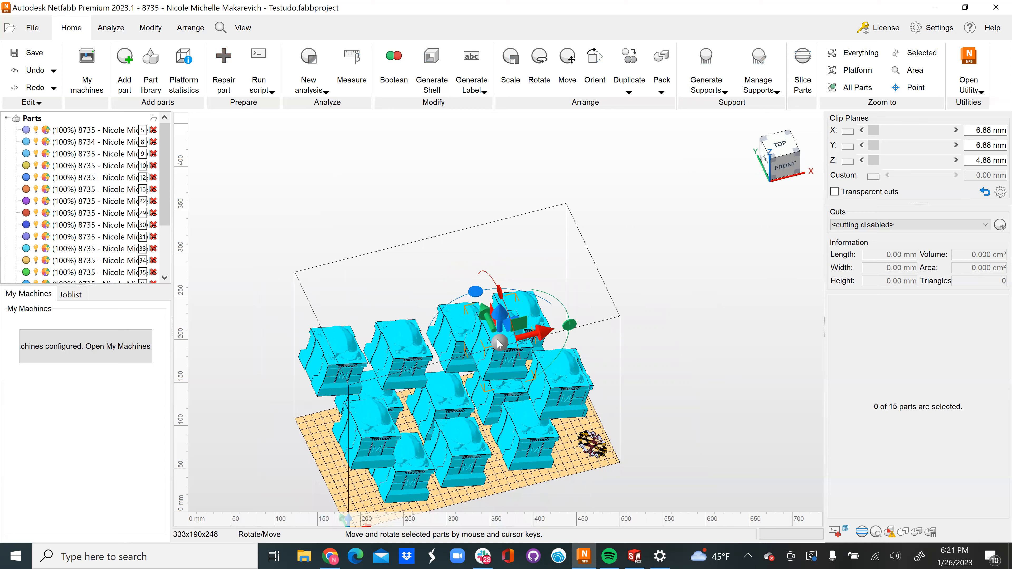
pyautogui.moveTo(498, 339); pyautogui.dragTo(490, 323)
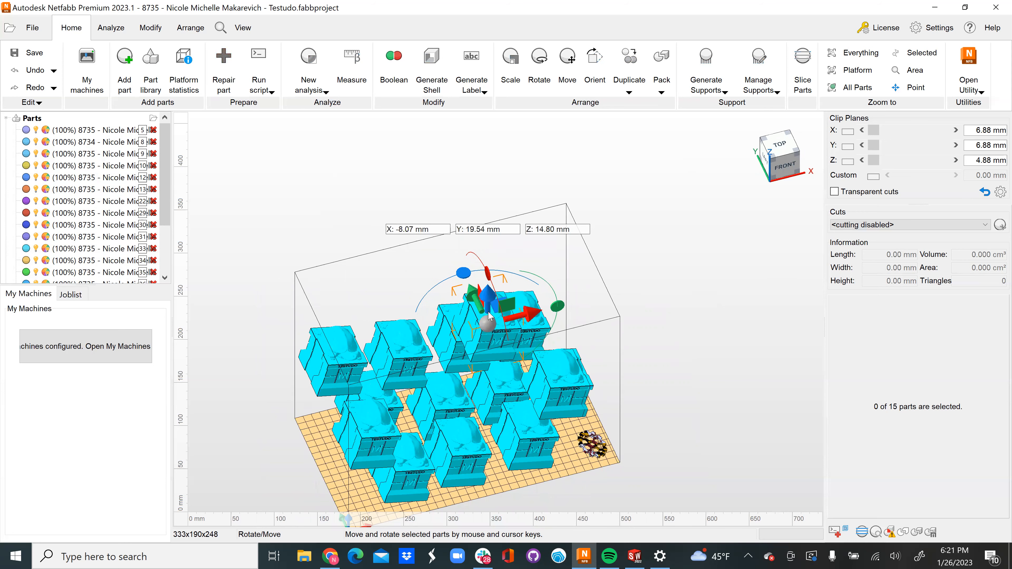
pyautogui.press('Delete')
pyautogui.press('Return')
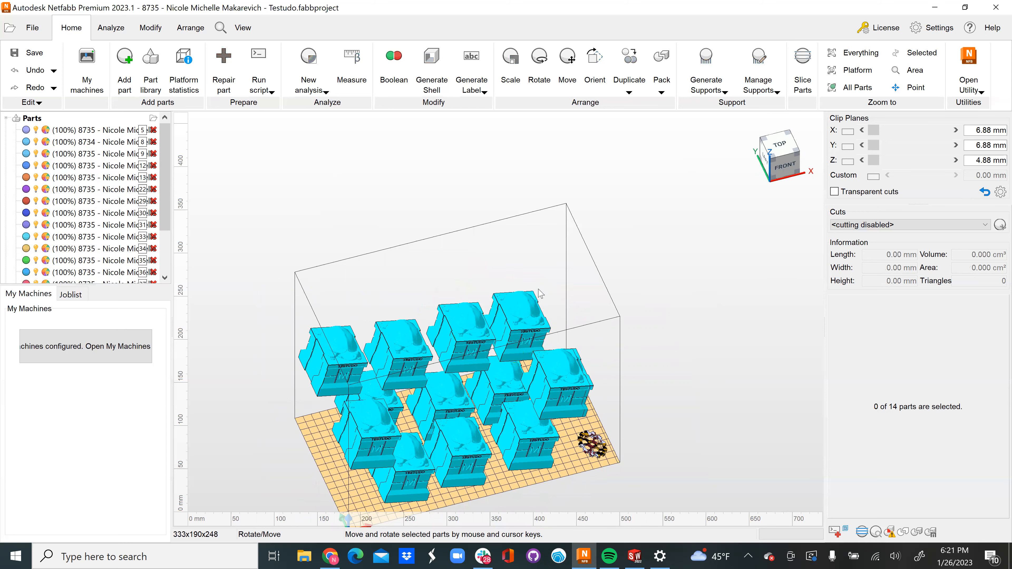
# Delete the rightmost Testudo copy of the back upper row and check the platform statistics for the remaining parts
pyautogui.click(528, 323)
pyautogui.press('Delete')
pyautogui.click(560, 289)
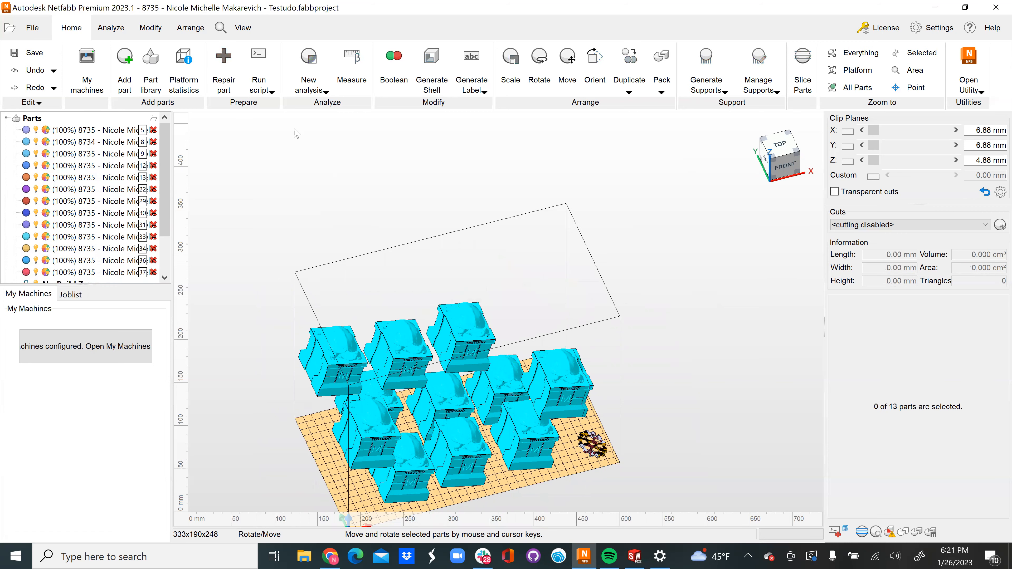
pyautogui.click(184, 70)
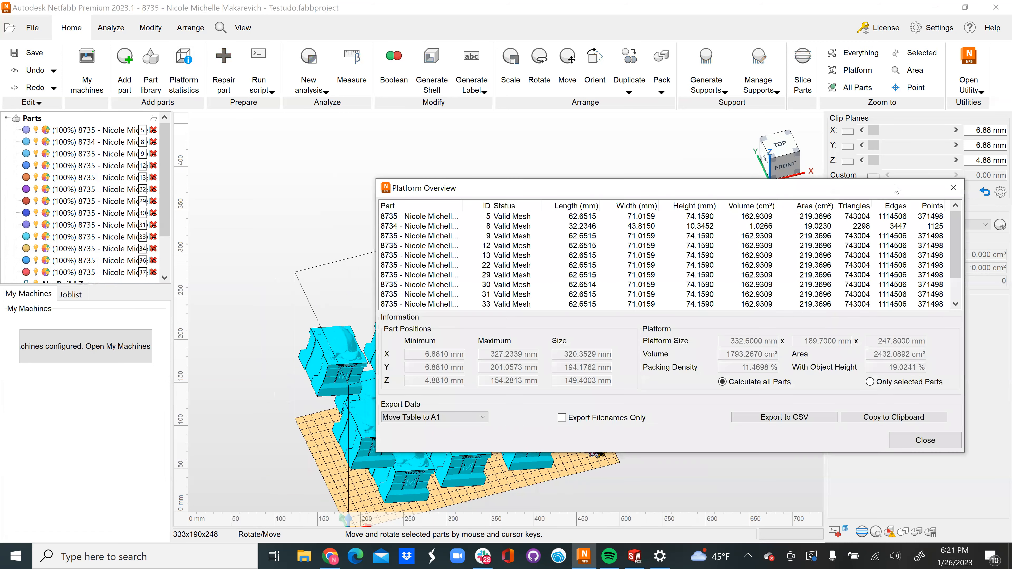
pyautogui.click(953, 188)
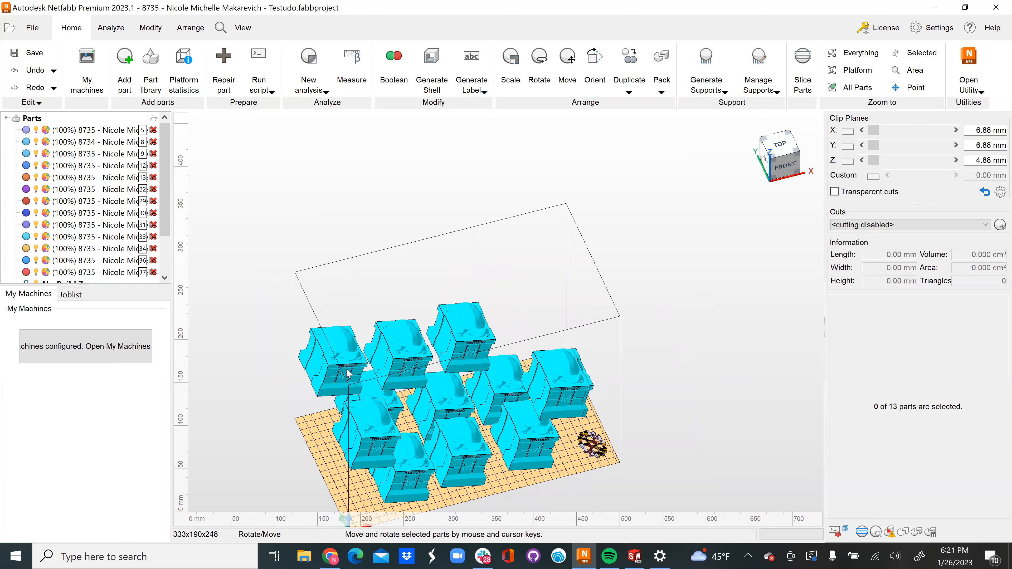
# Move the leftmost upper Testudo copy by about 6 mm in X and 17 mm in Y and Z, and check its position
pyautogui.click(348, 374)
pyautogui.moveTo(338, 357); pyautogui.dragTo(335, 339)
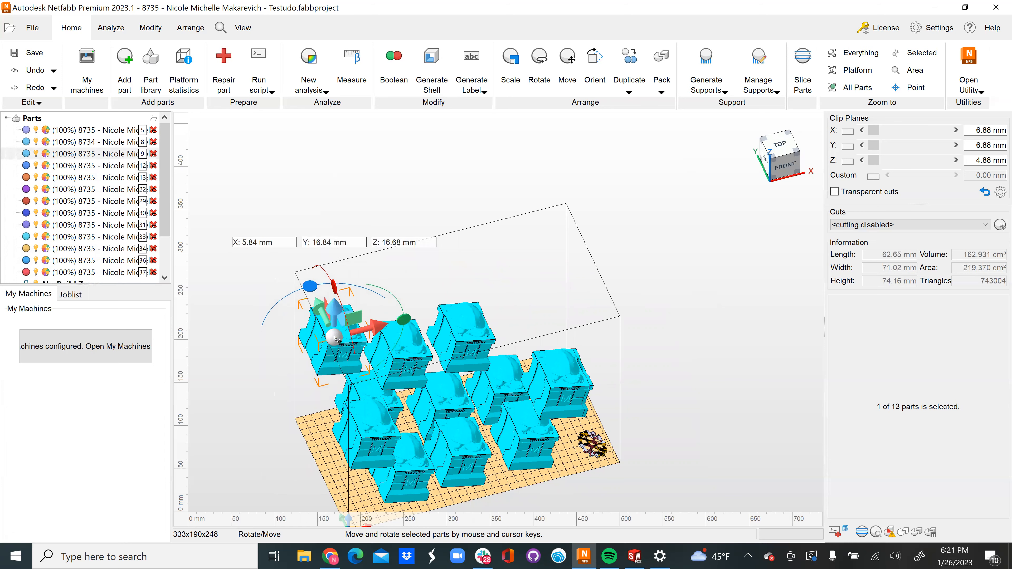
pyautogui.click(176, 79)
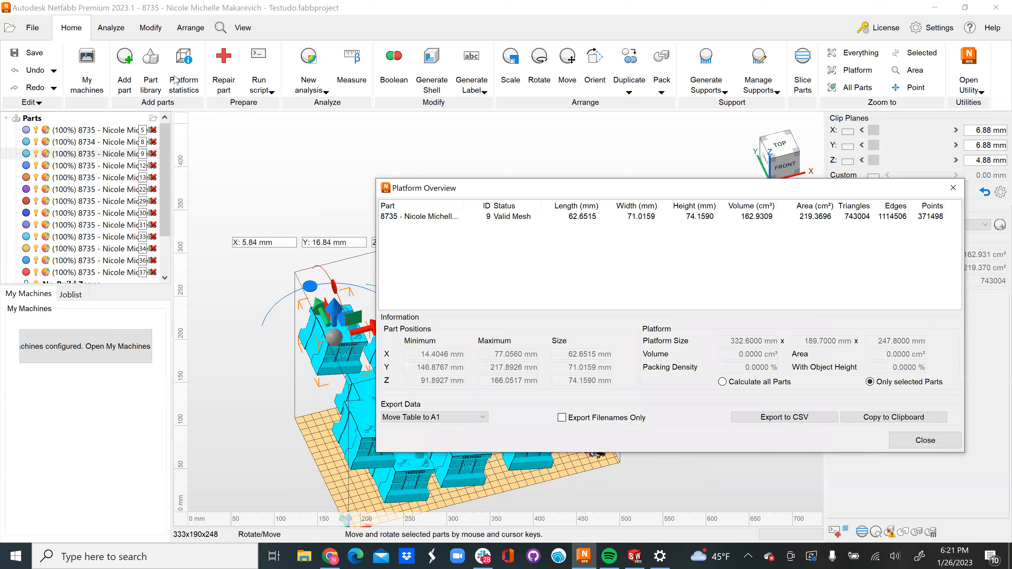
pyautogui.click(953, 187)
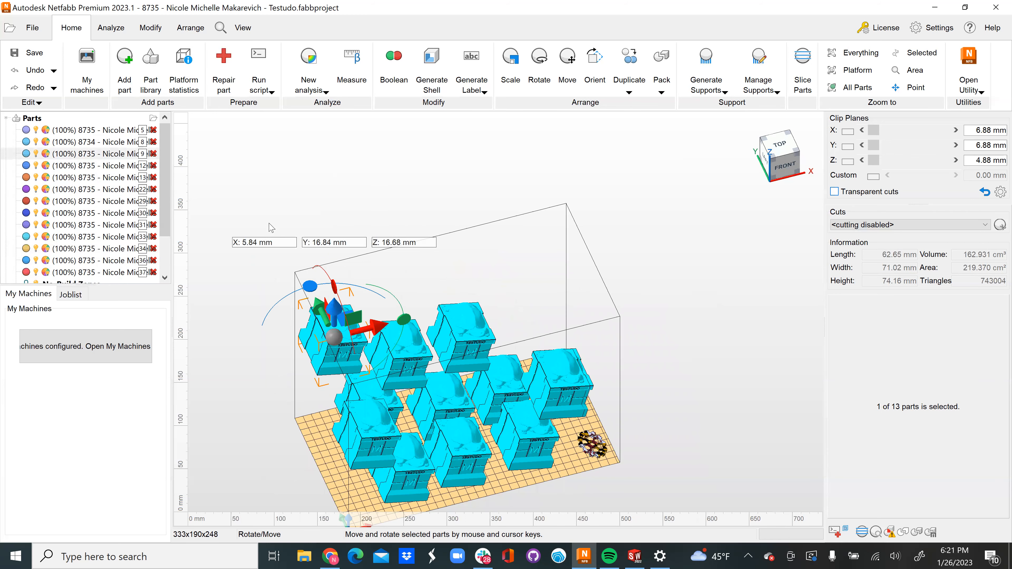
# Select all Testudo copies and the Keychain in the build volume, and check their combined platform statistics and arrangement
pyautogui.moveTo(269, 215); pyautogui.dragTo(659, 505)
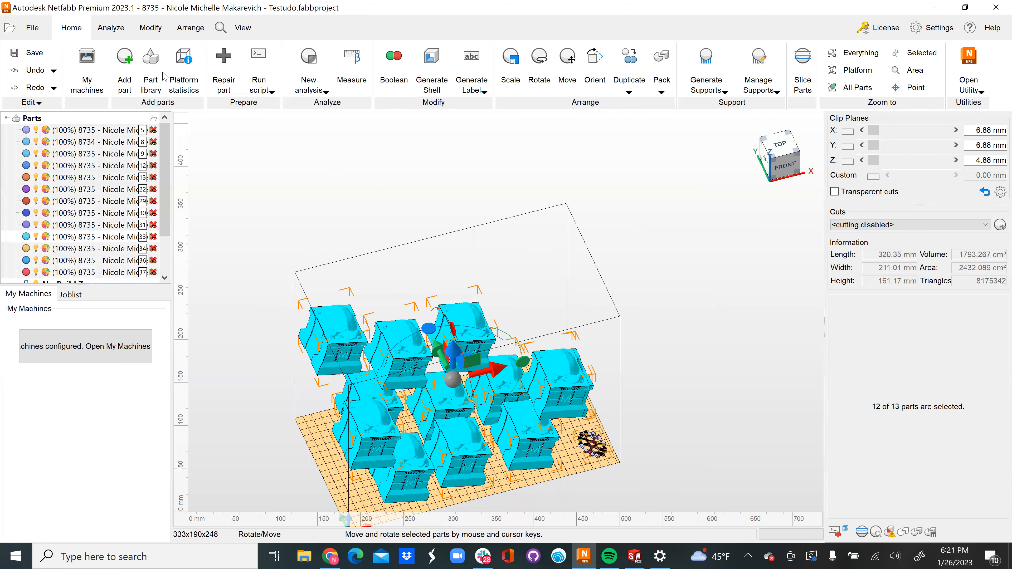
pyautogui.click(198, 70)
pyautogui.click(953, 187)
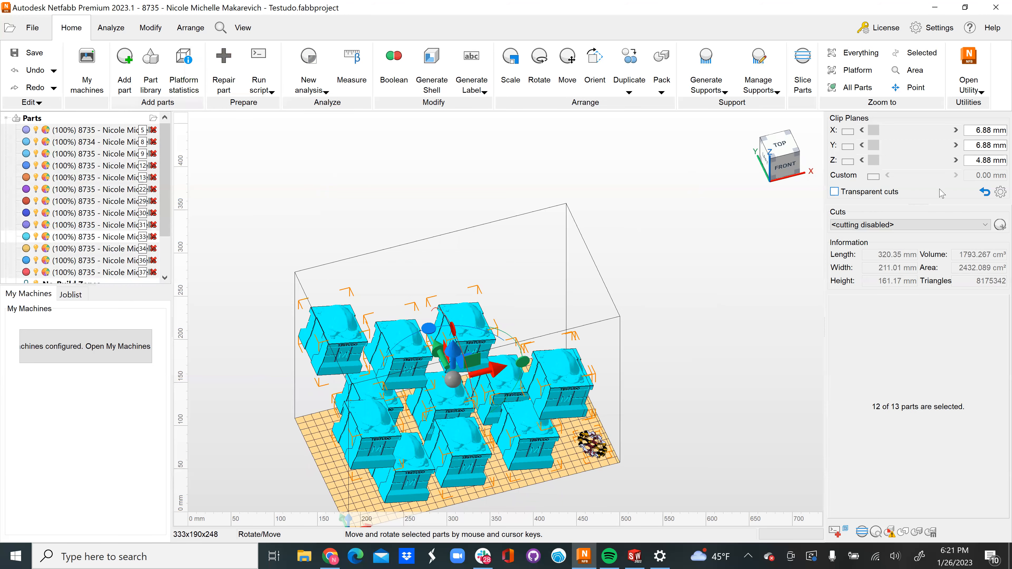
pyautogui.moveTo(686, 321); pyautogui.dragTo(668, 447, button='right')
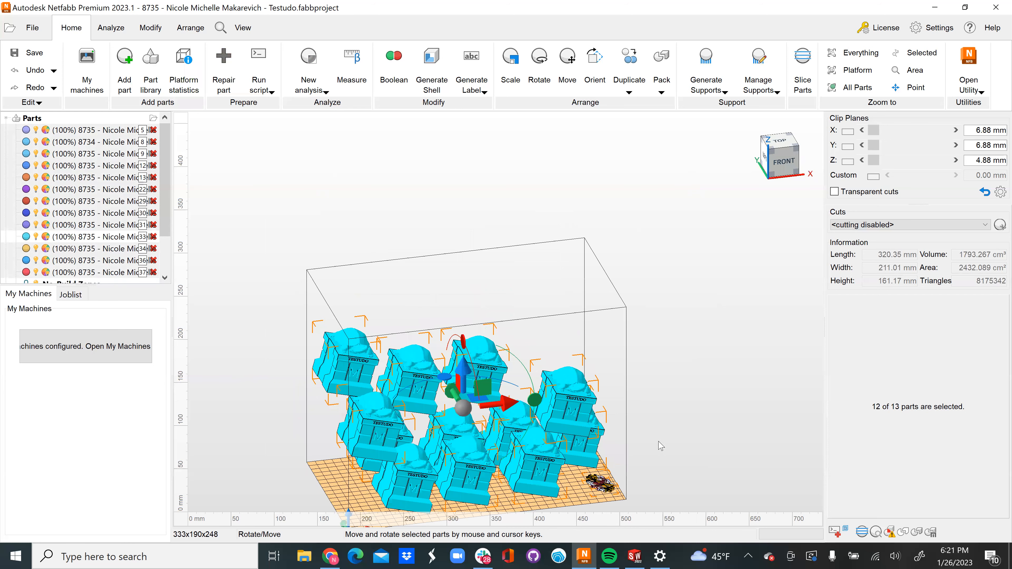
pyautogui.scroll(-1, 660, 446)
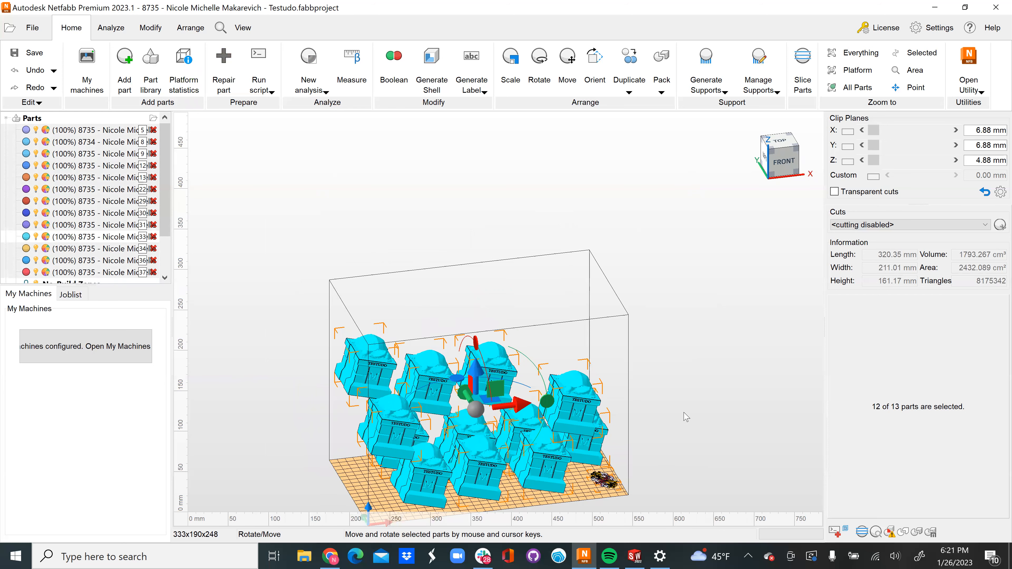
pyautogui.scroll(-1, 678, 433)
pyautogui.scroll(-1, 637, 390)
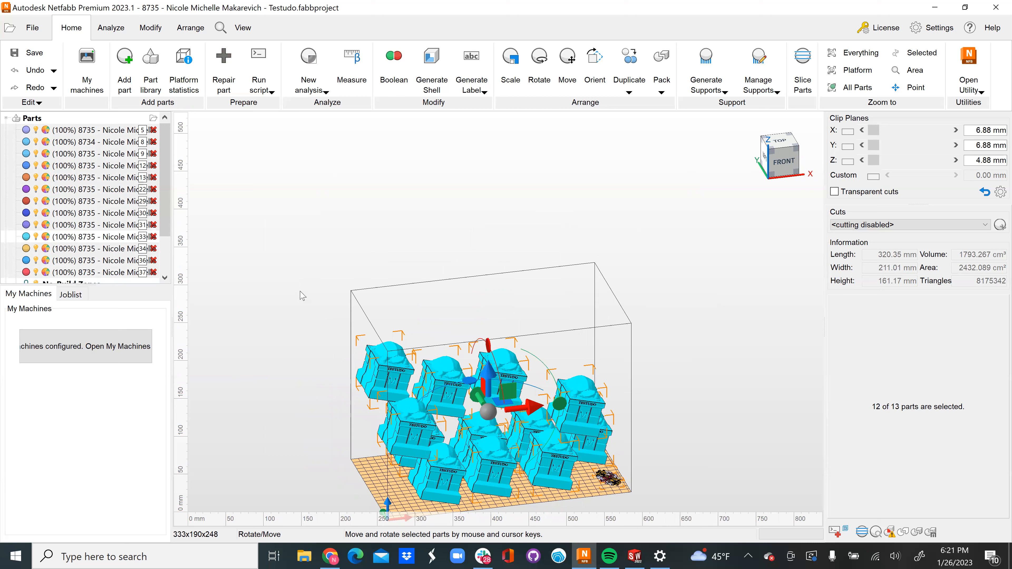
pyautogui.click(38, 29)
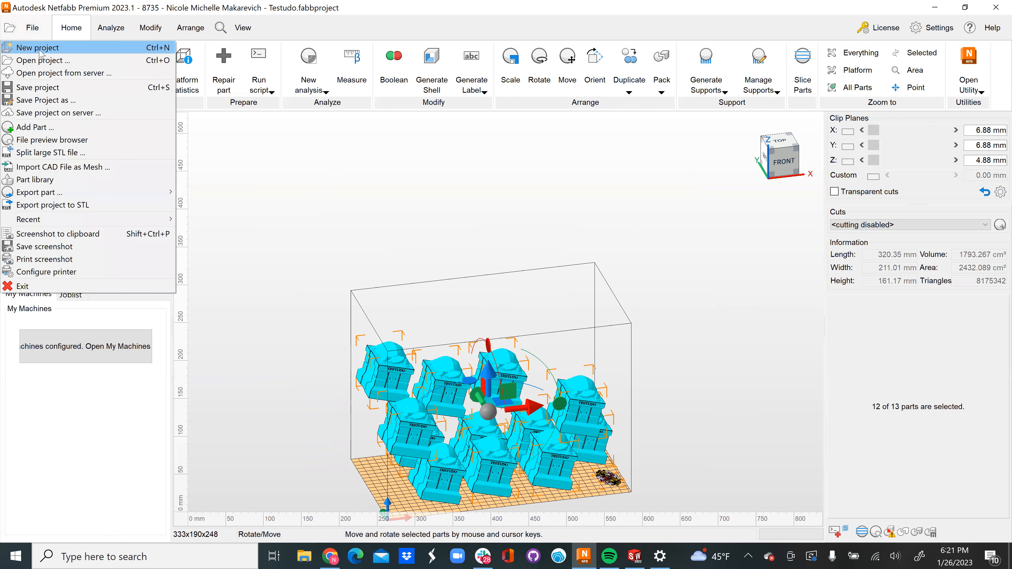
pyautogui.click(40, 101)
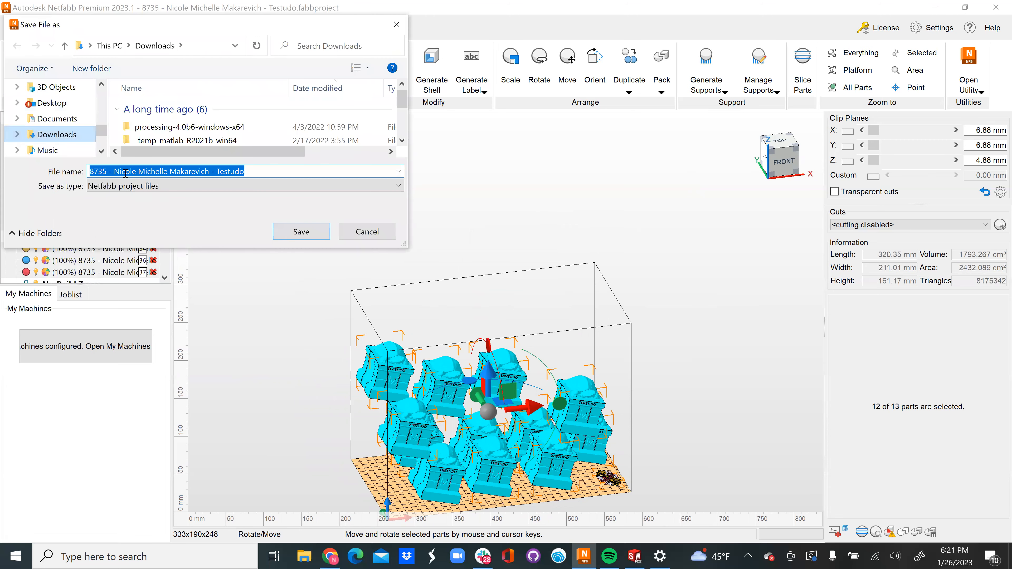
pyautogui.click(162, 186)
pyautogui.click(287, 198)
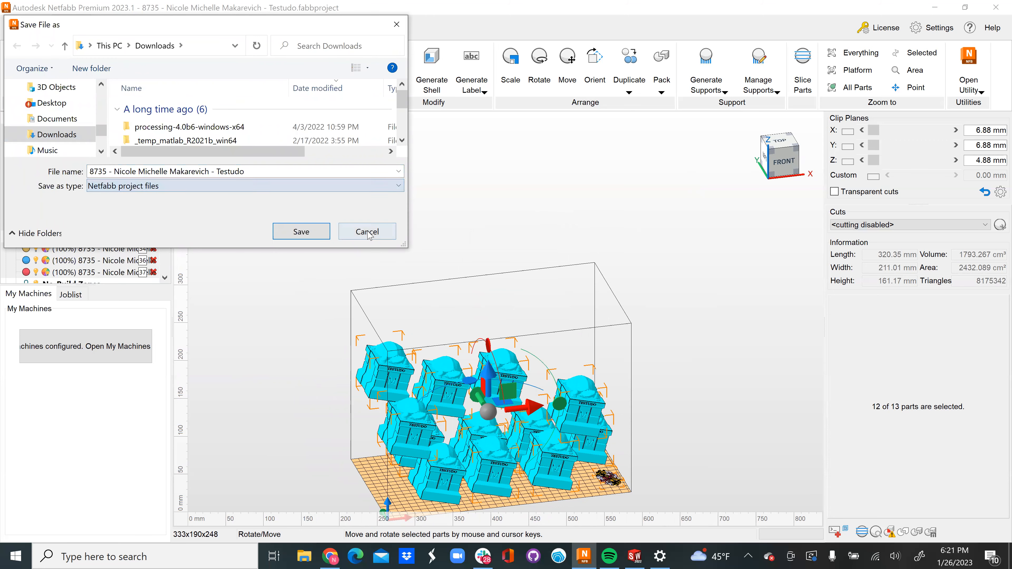
pyautogui.click(367, 232)
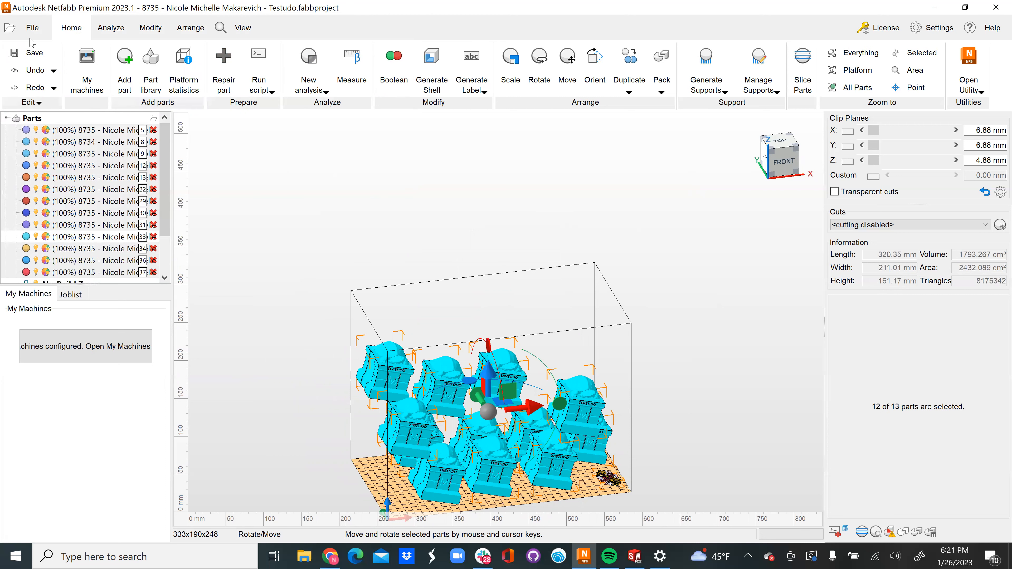
# Start exporting the 12 selected parts as 3MF
pyautogui.click(32, 29)
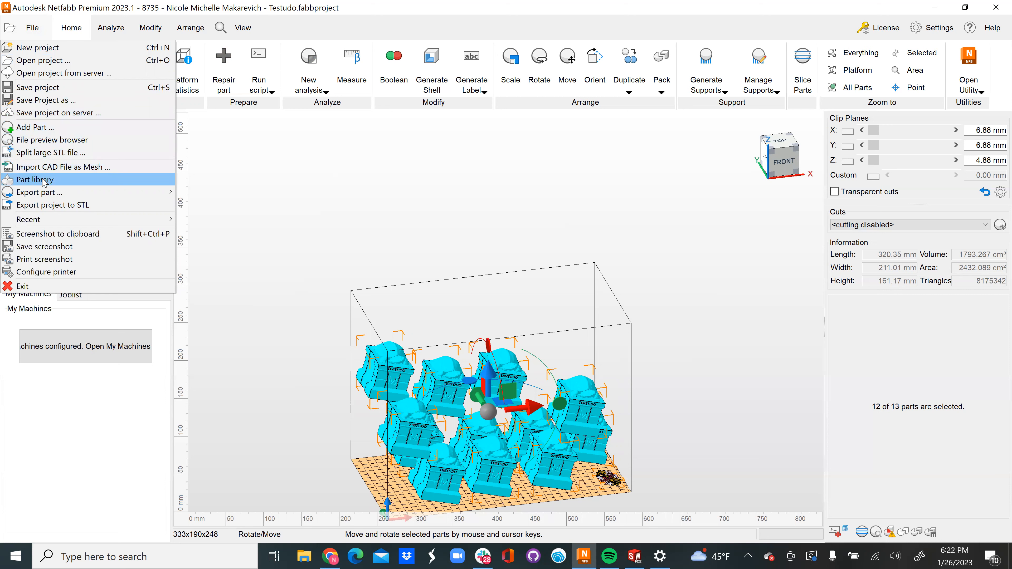
pyautogui.moveTo(40, 193)
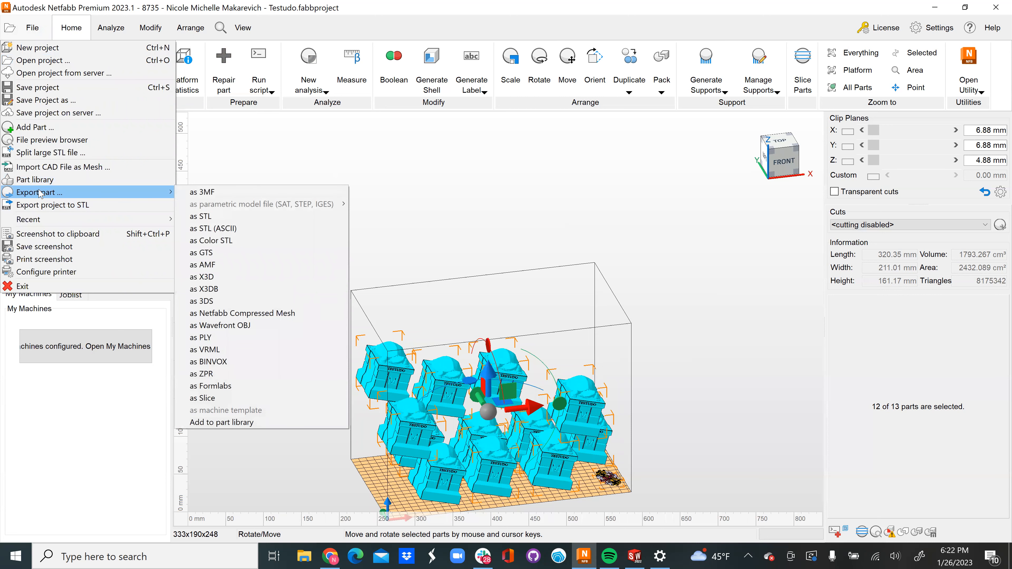
pyautogui.click(197, 194)
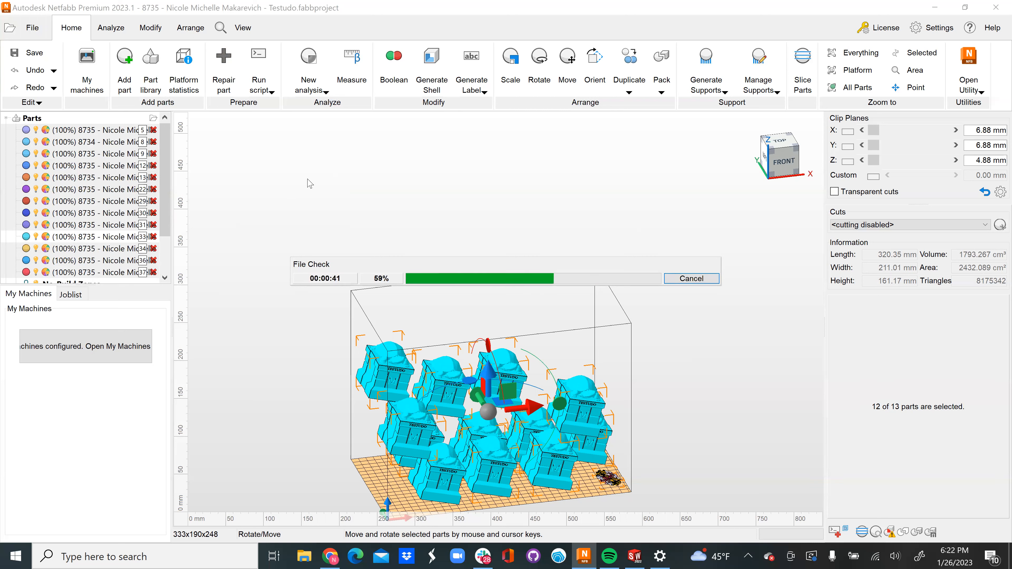
# Switch to SmartStream 3D Build Manager to view its empty build volume, and return to the running Netfabb export
pyautogui.click(556, 558)
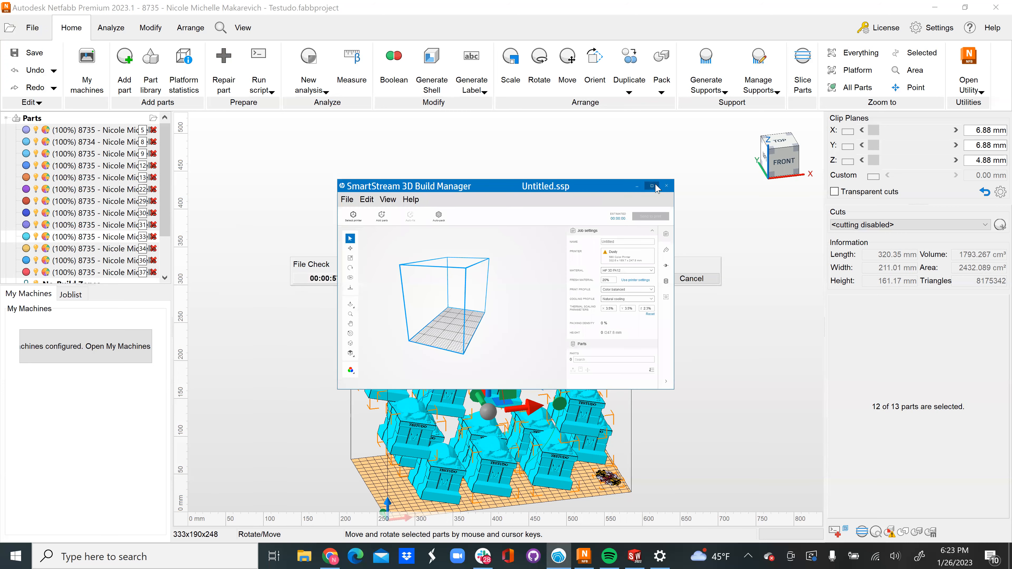
pyautogui.click(652, 185)
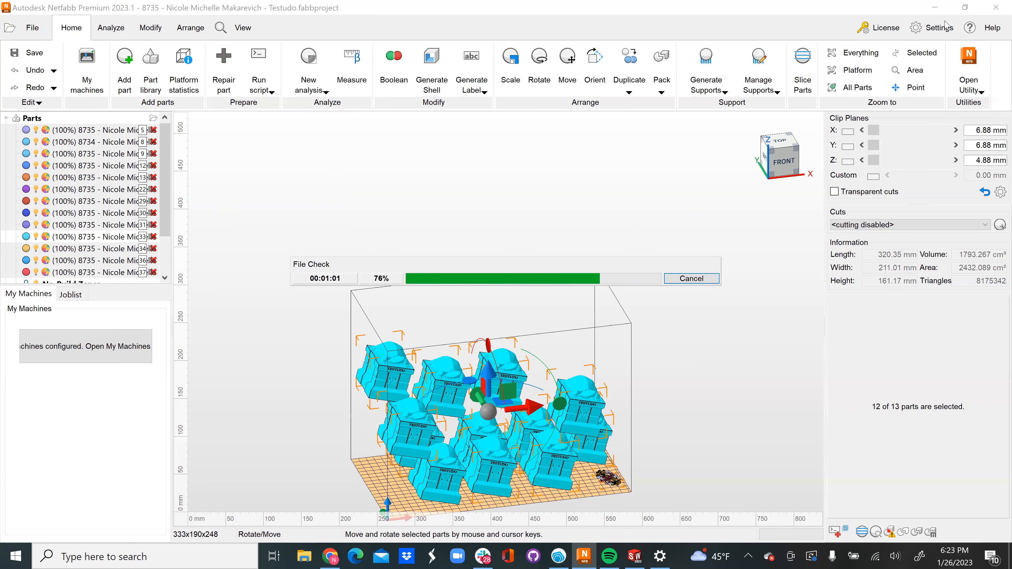
pyautogui.click(975, 7)
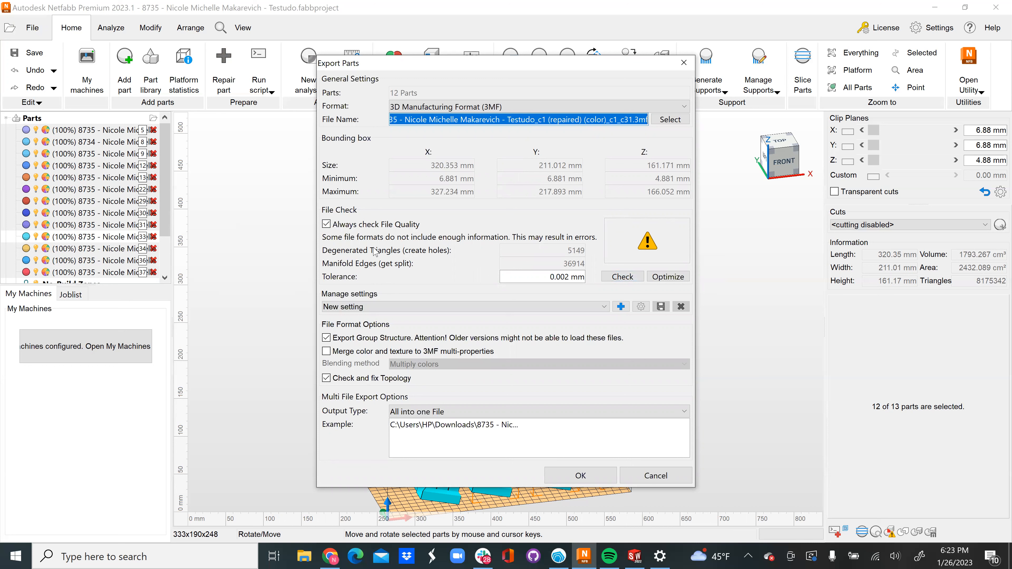
# Run the file quality check, enable merging color and texture to 3MF multi-properties with Multiply colors blending, and export all parts into one file
pyautogui.click(634, 278)
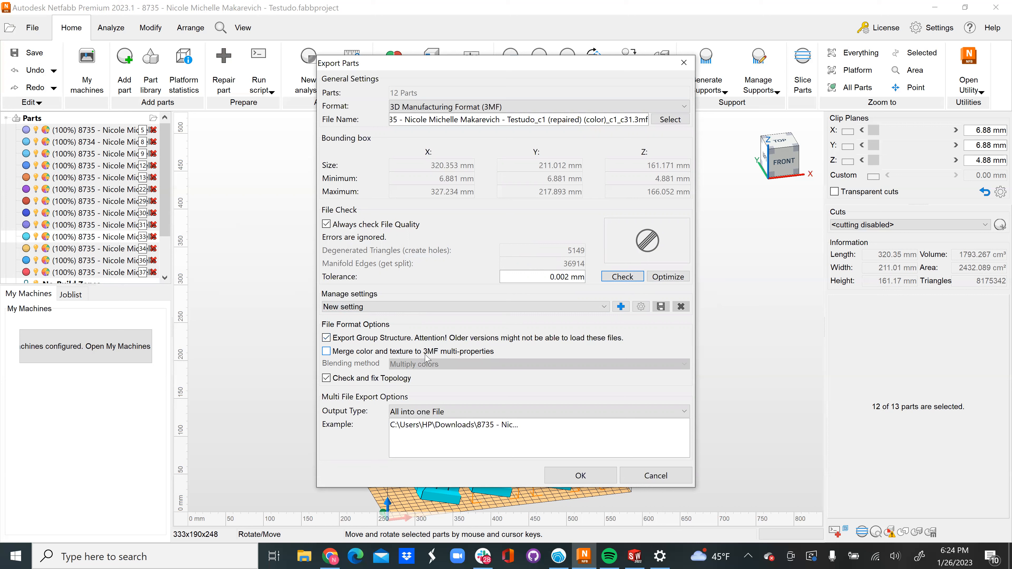
pyautogui.click(326, 351)
pyautogui.click(419, 366)
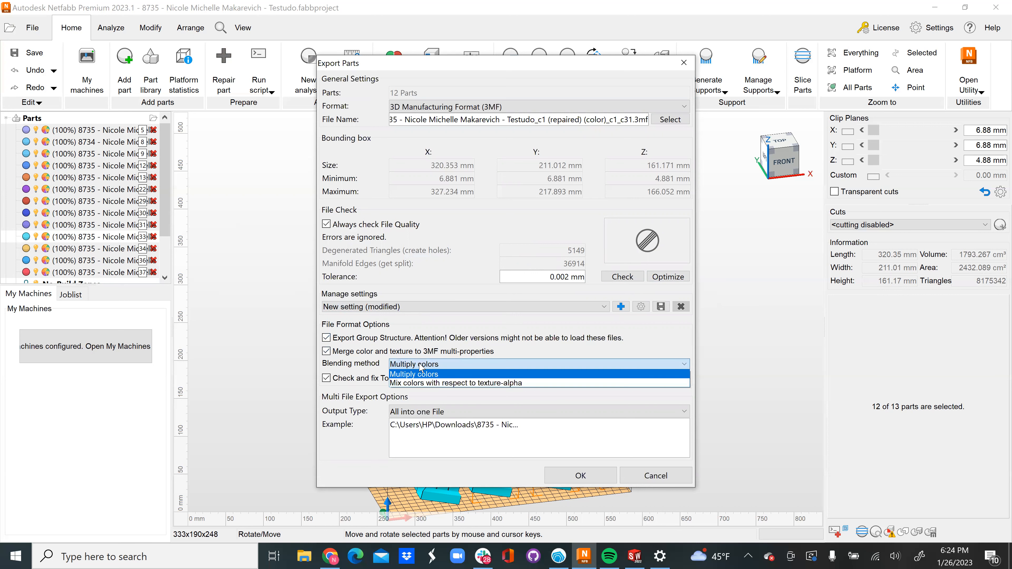
pyautogui.click(420, 366)
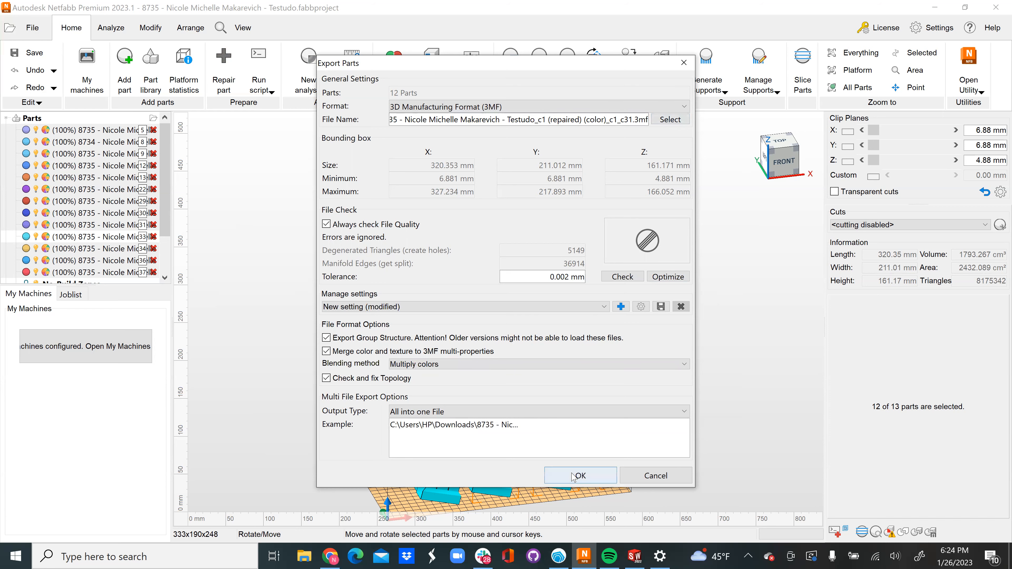
pyautogui.click(581, 475)
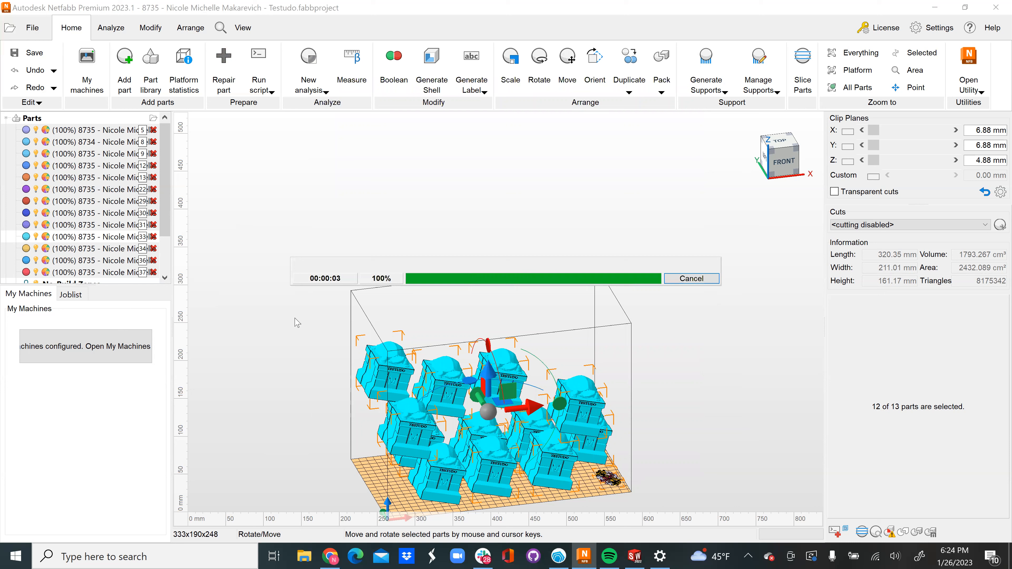
# Switch to SmartStream 3D Build Manager and confirm the HP Jet Fusion 580 Color 3D Printer as the job's printer
pyautogui.click(559, 557)
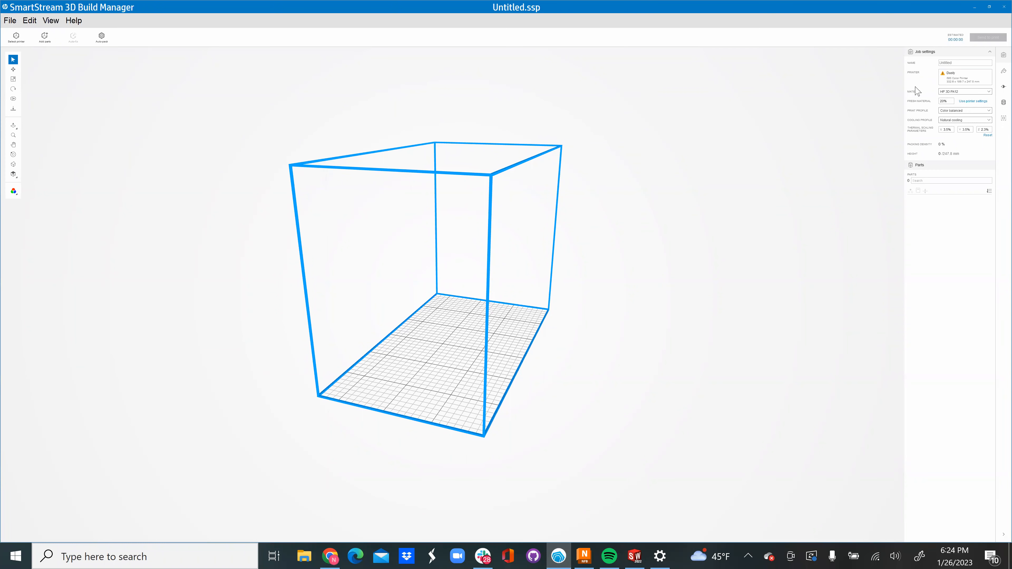
pyautogui.click(970, 78)
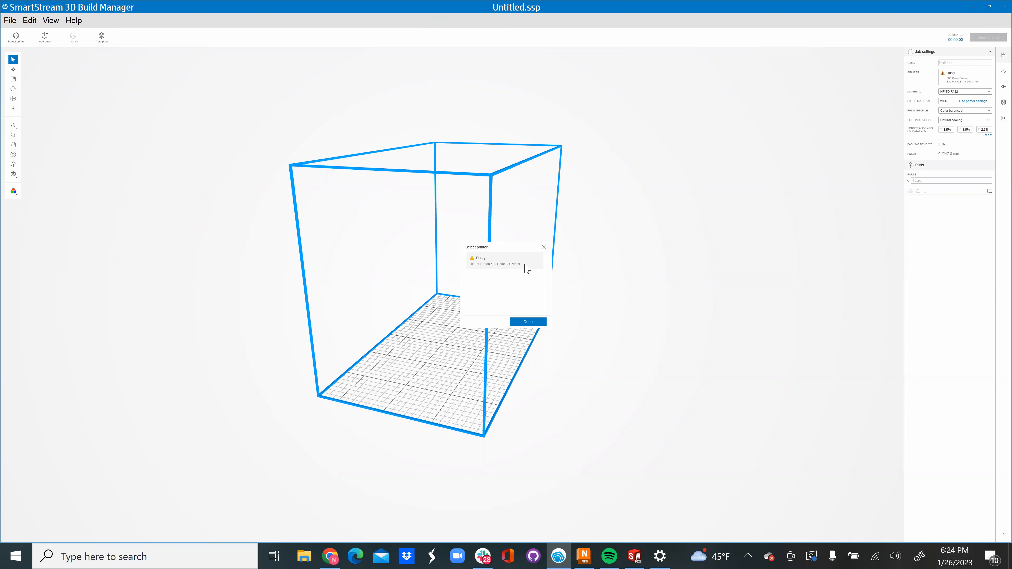
pyautogui.click(533, 323)
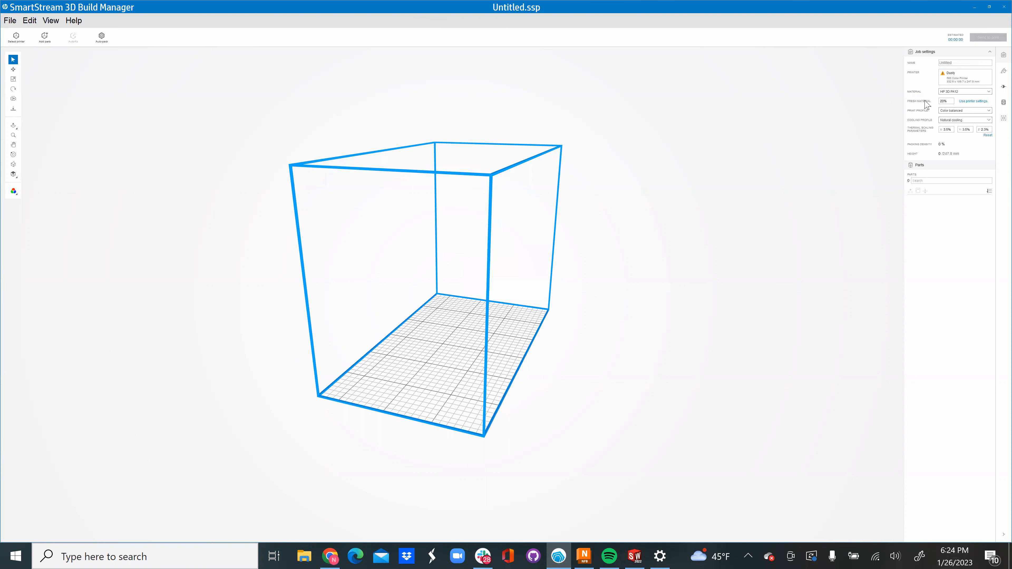
pyautogui.click(15, 39)
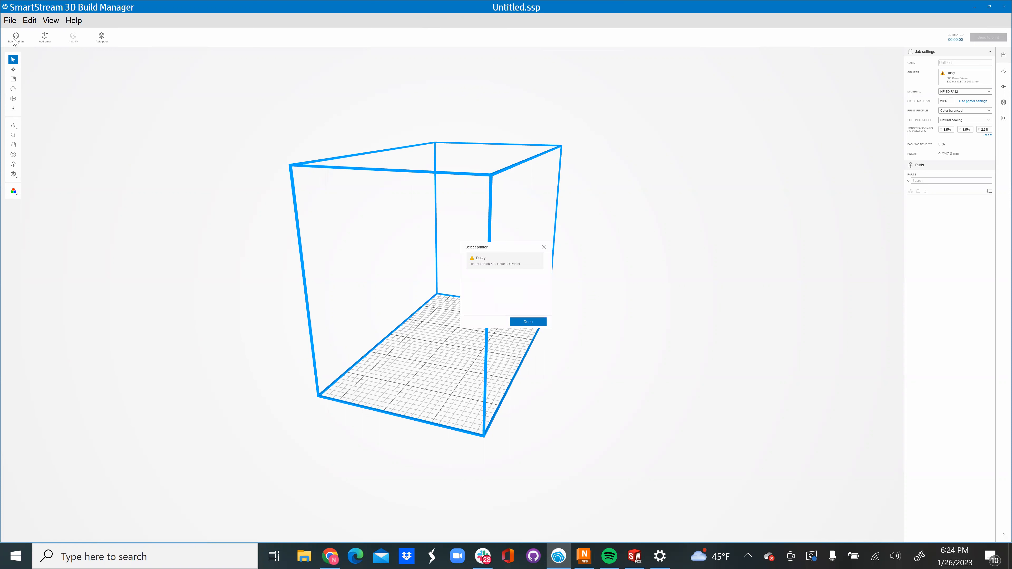
pyautogui.click(528, 322)
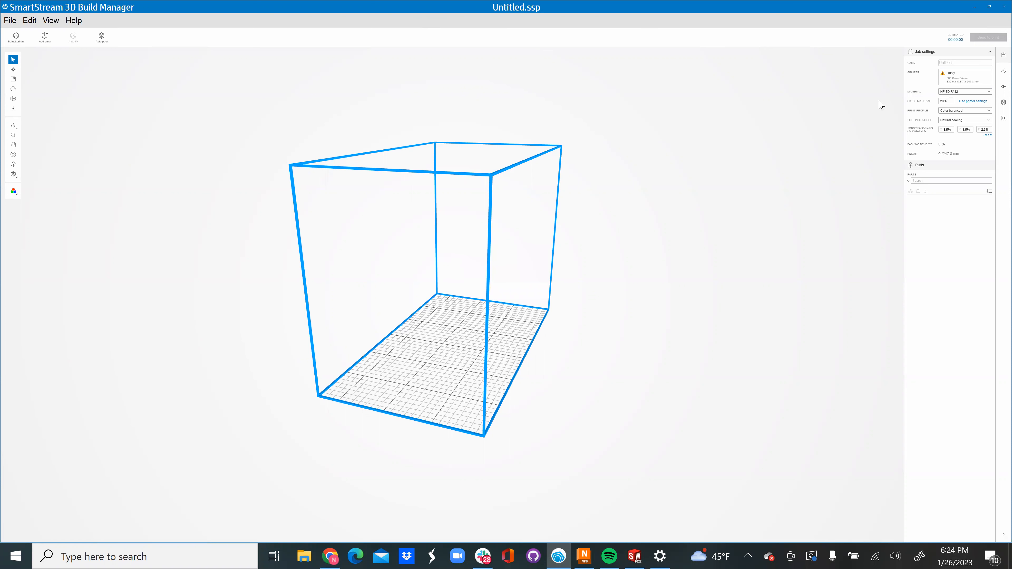
pyautogui.click(963, 78)
pyautogui.click(544, 248)
# Import the newly exported Testudo 3MF file from the Downloads folder into the build volume
pyautogui.click(43, 38)
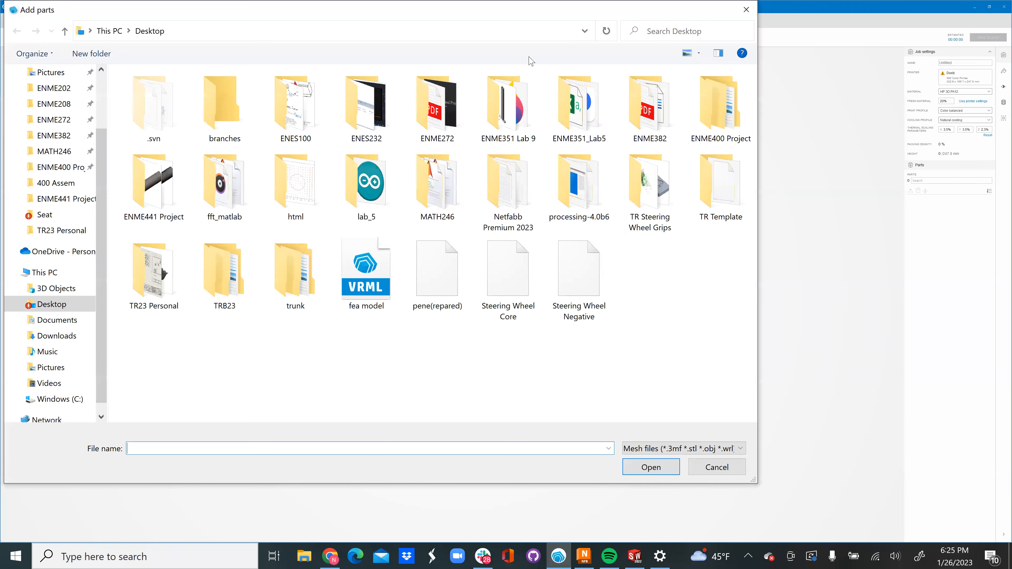
pyautogui.click(46, 337)
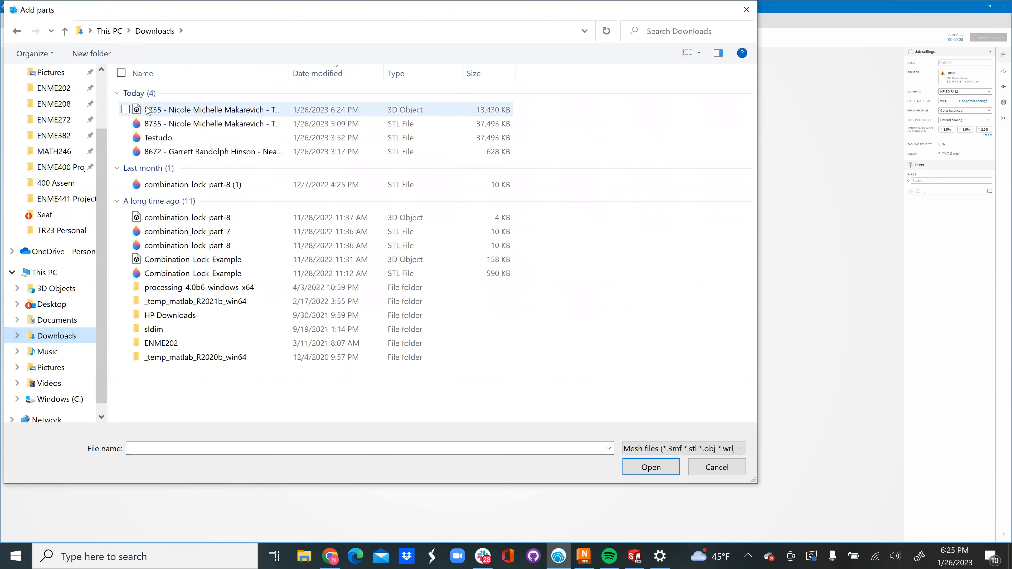
pyautogui.doubleClick(164, 110)
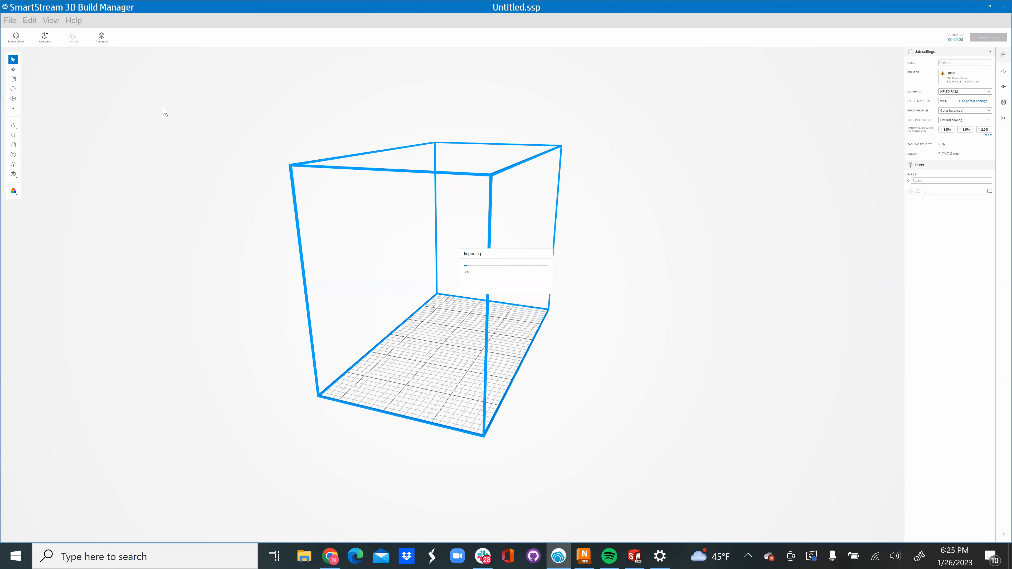
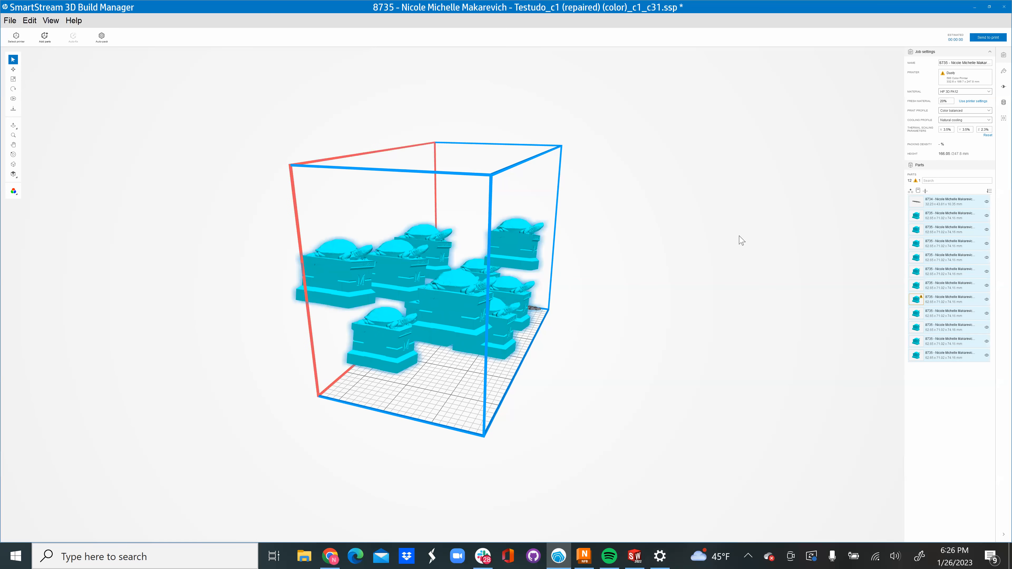
# Examine the imported Testudo copies and Keychain from several angles for their placement relative to the build volume's boundaries
pyautogui.moveTo(675, 263); pyautogui.dragTo(655, 246, button='right')
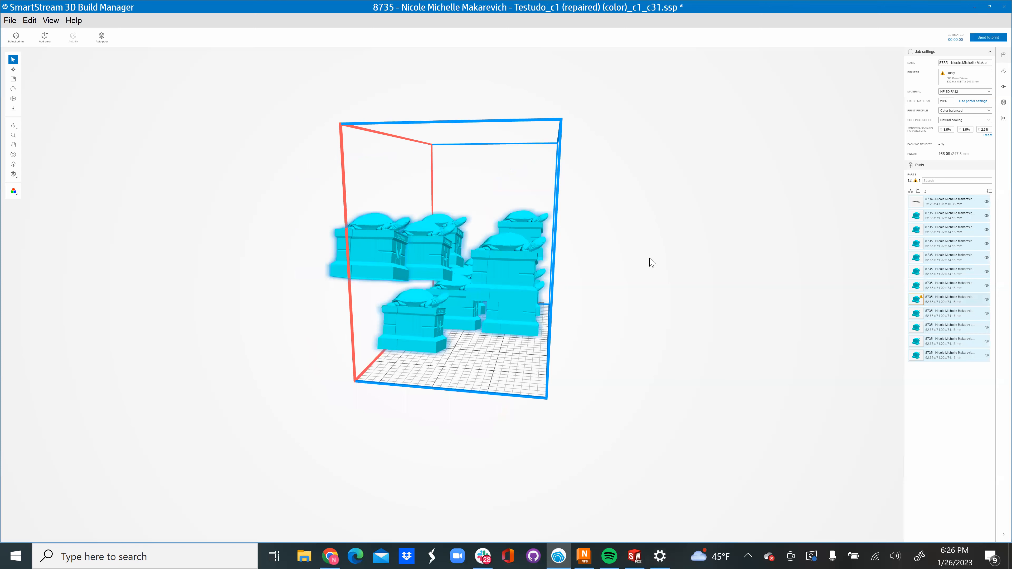
pyautogui.click(610, 281)
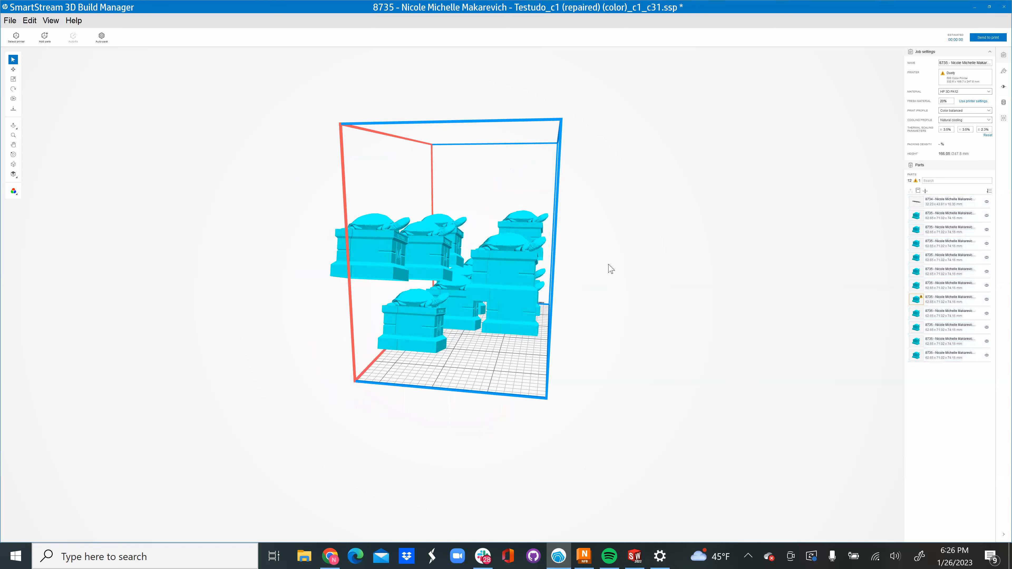
pyautogui.moveTo(603, 272); pyautogui.dragTo(538, 300, button='right')
pyautogui.scroll(-2, 538, 302)
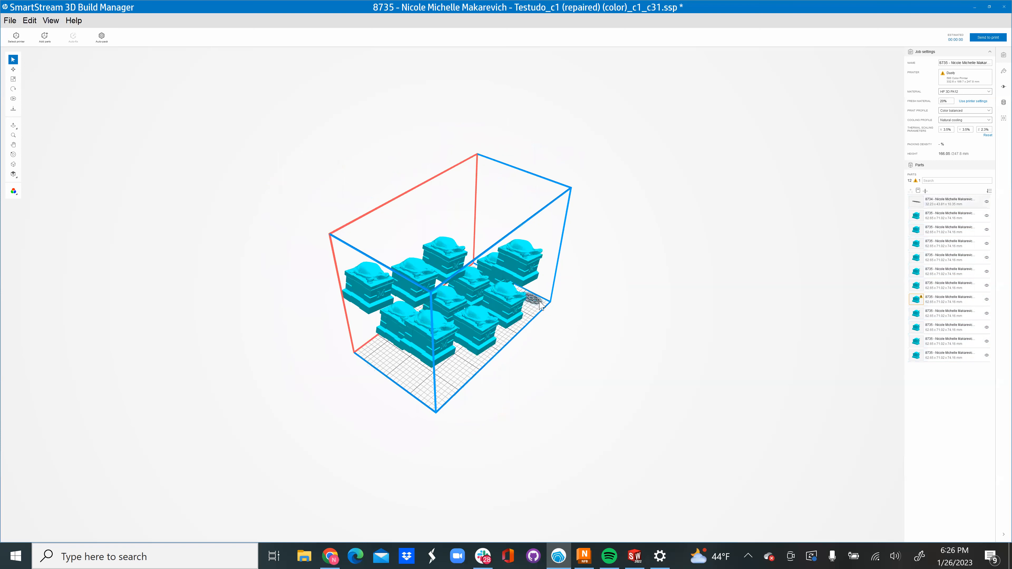
pyautogui.scroll(-1, 540, 305)
pyautogui.scroll(3, 541, 305)
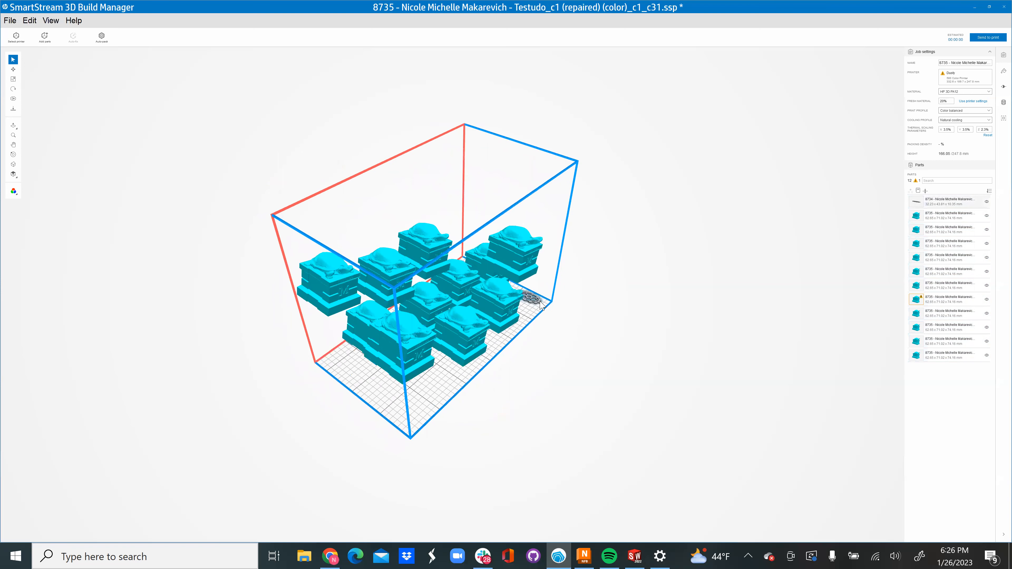
pyautogui.scroll(2, 541, 304)
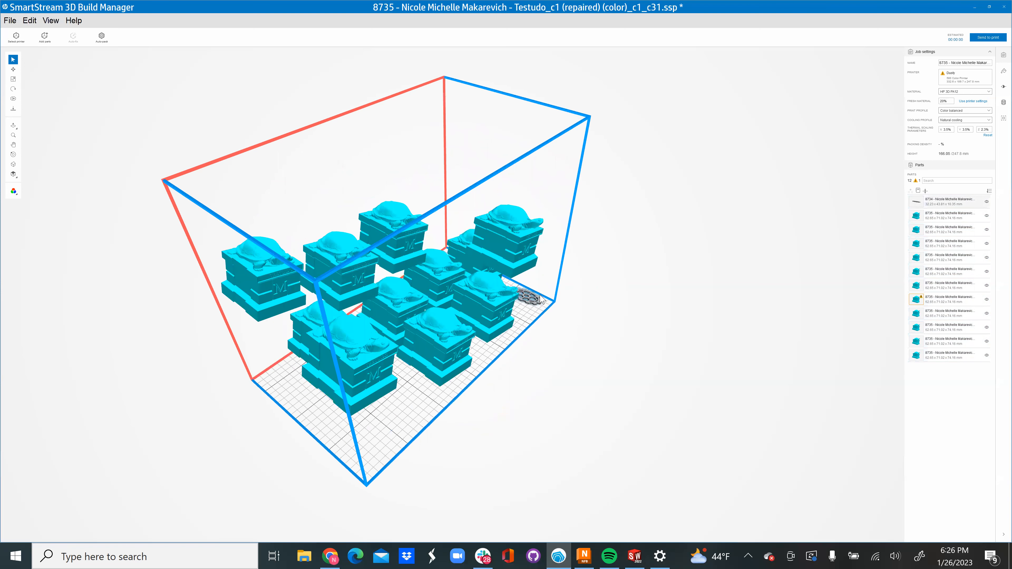
pyautogui.scroll(2, 535, 293)
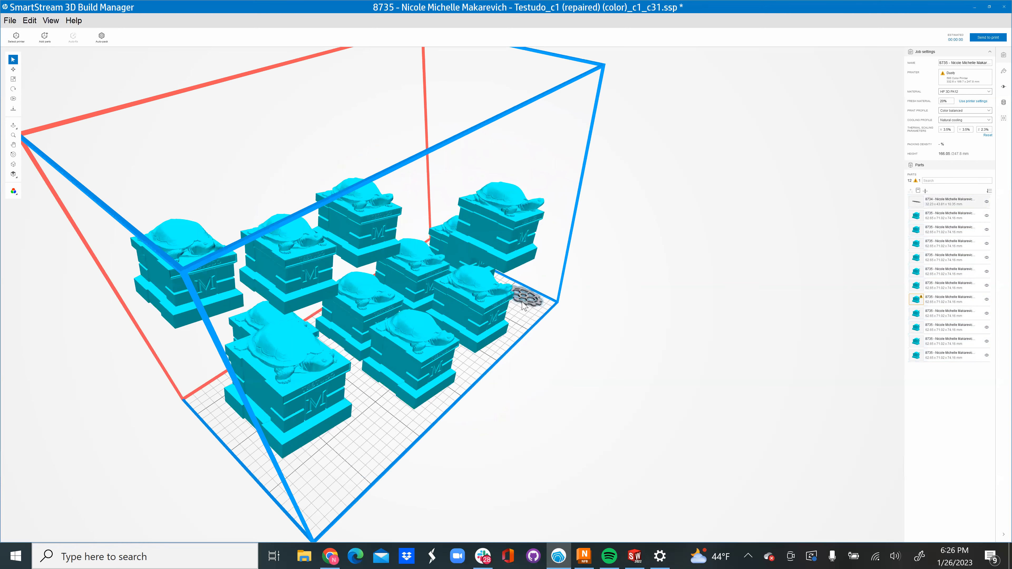
pyautogui.scroll(2, 523, 309)
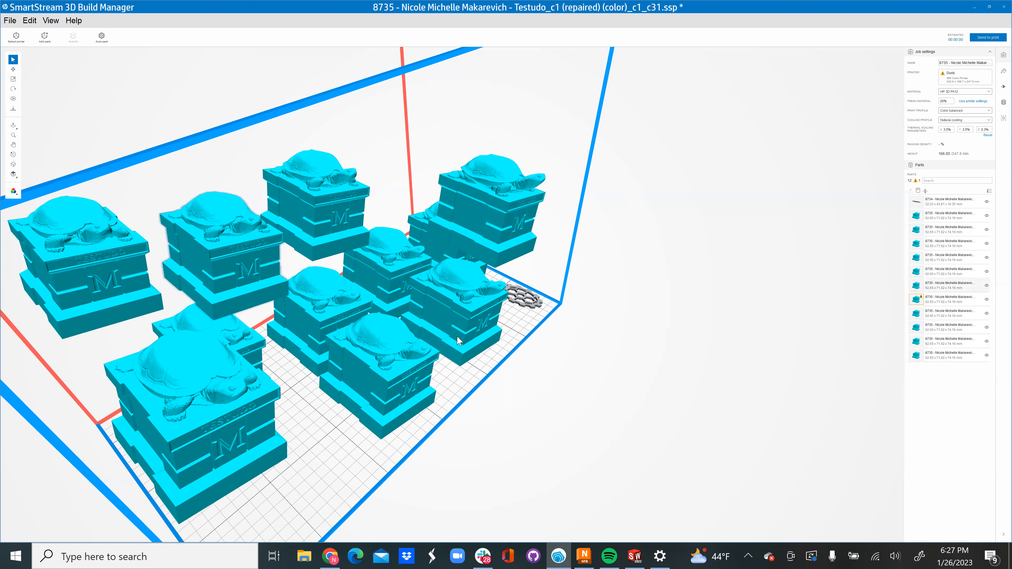
pyautogui.scroll(1, 487, 338)
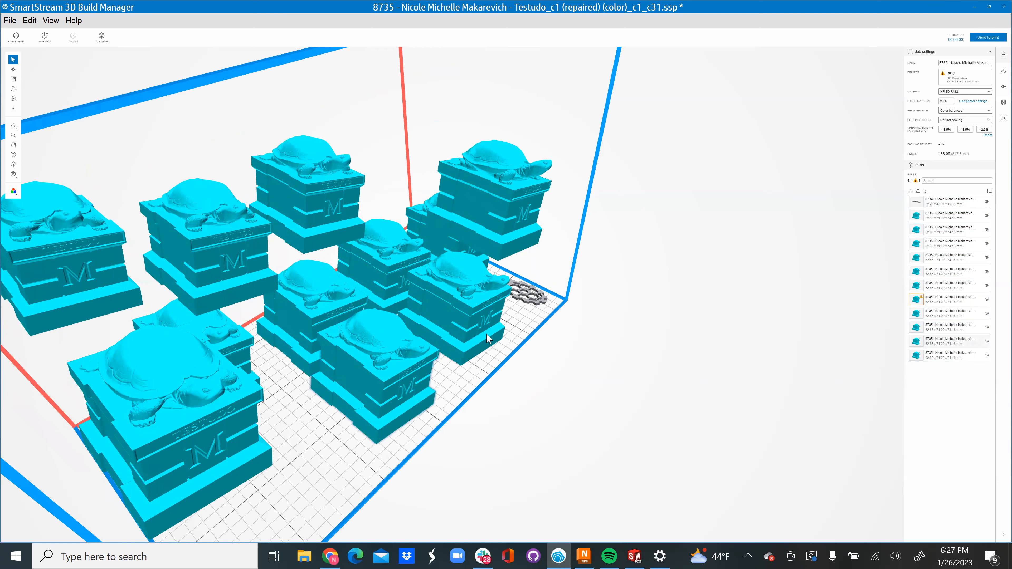
pyautogui.scroll(-1, 180, 303)
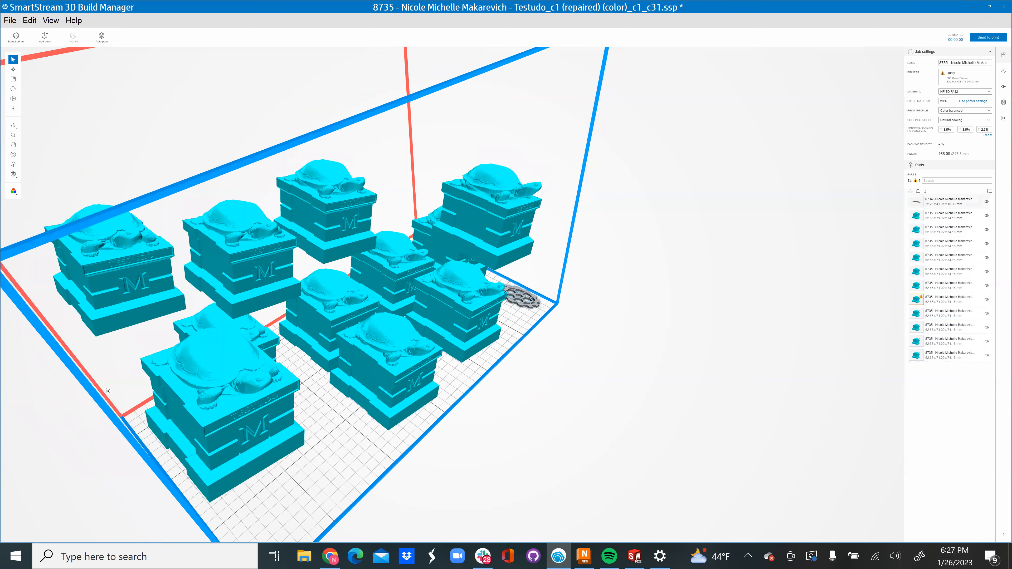
# Delete the Testudo copy that crosses the boundary of the build volume and inspect the remaining arrangement from several sides
pyautogui.moveTo(108, 391); pyautogui.dragTo(81, 402, button='middle')
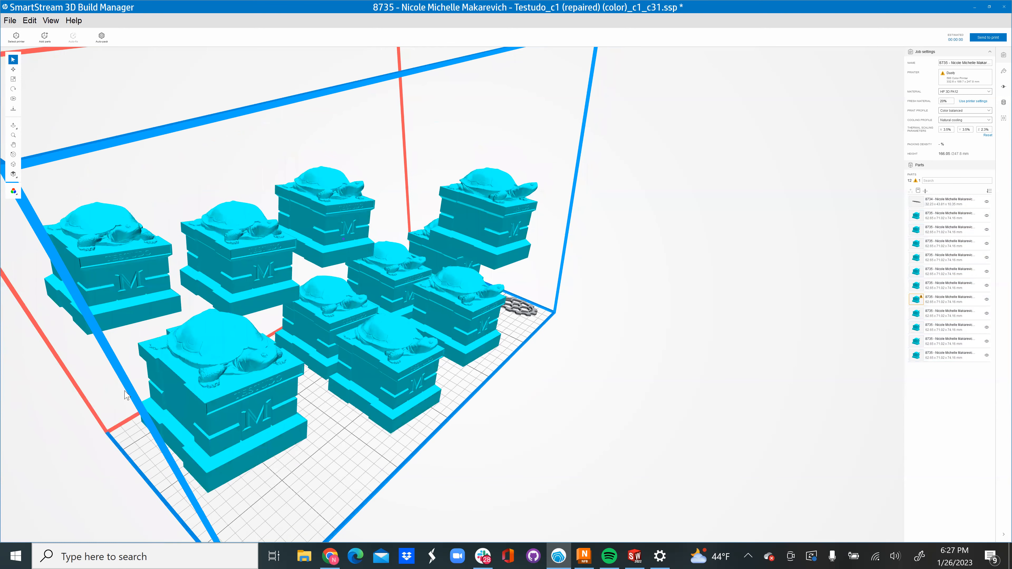
pyautogui.moveTo(154, 391); pyautogui.dragTo(159, 389, button='middle')
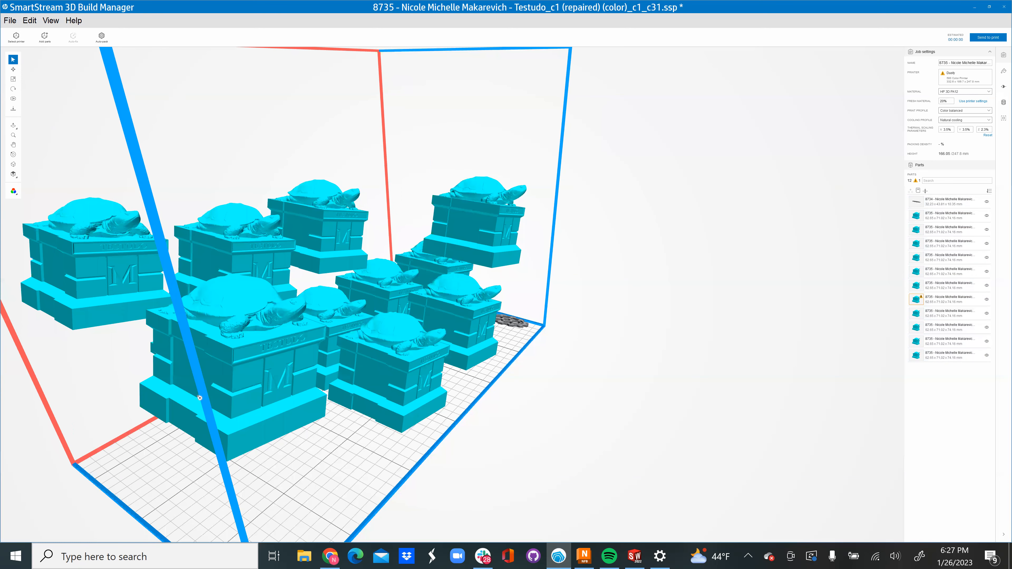
pyautogui.scroll(3, 263, 408)
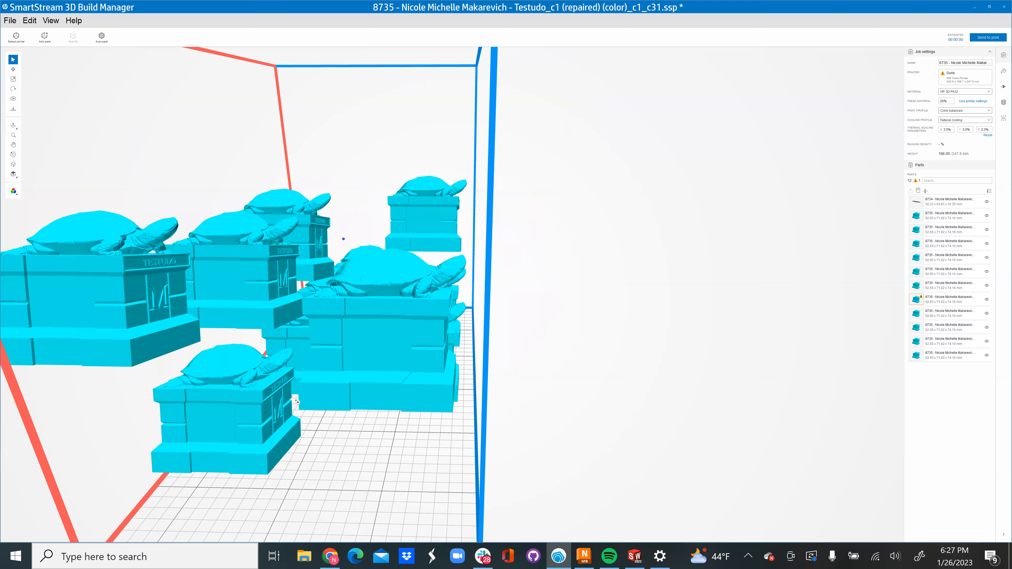
pyautogui.moveTo(330, 392); pyautogui.dragTo(158, 389, button='middle')
pyautogui.moveTo(244, 340); pyautogui.dragTo(204, 325, button='middle')
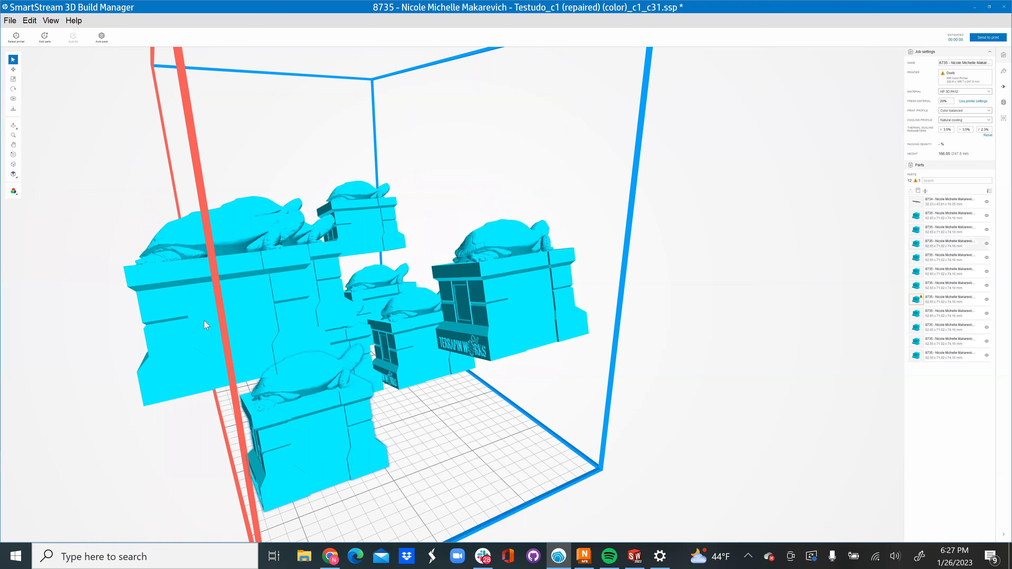
pyautogui.click(206, 326)
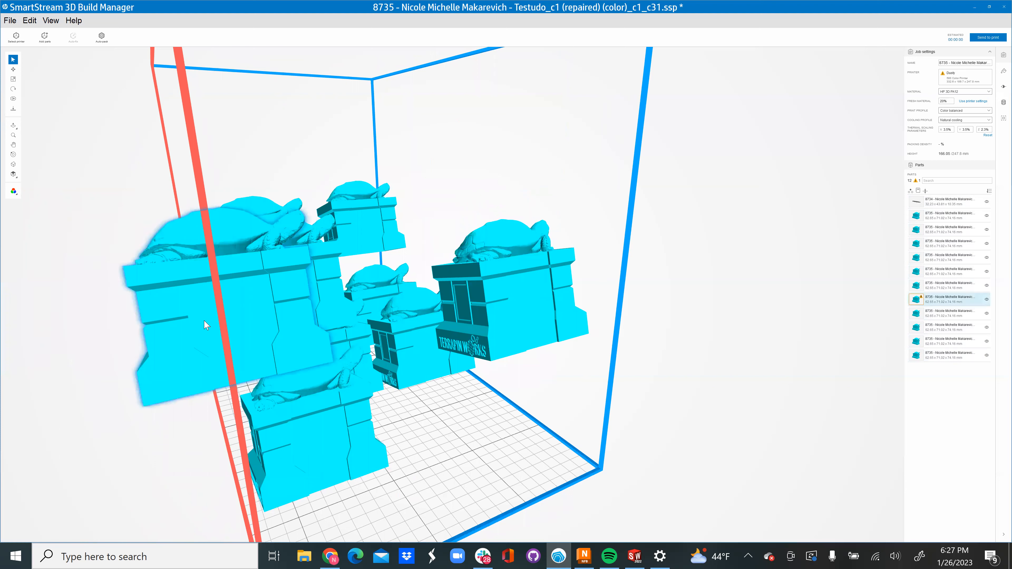
pyautogui.press('Delete')
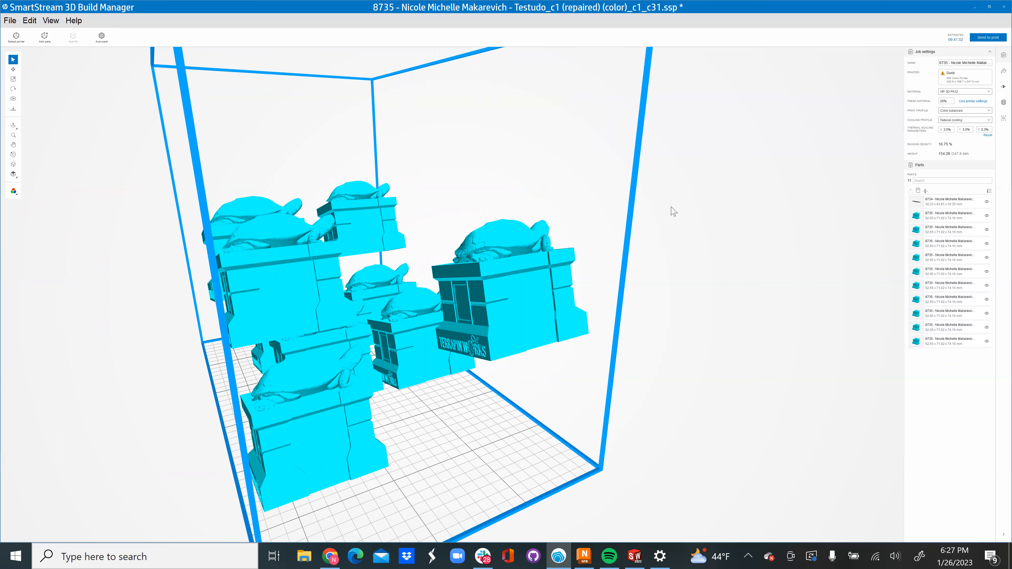
pyautogui.moveTo(655, 215); pyautogui.dragTo(578, 218, button='right')
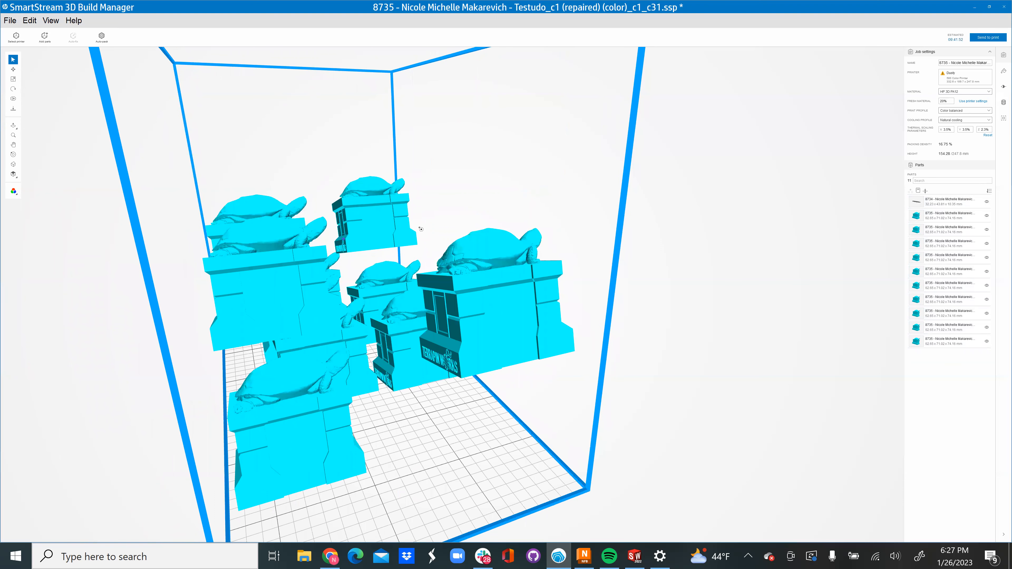
pyautogui.moveTo(421, 229); pyautogui.dragTo(334, 231, button='right')
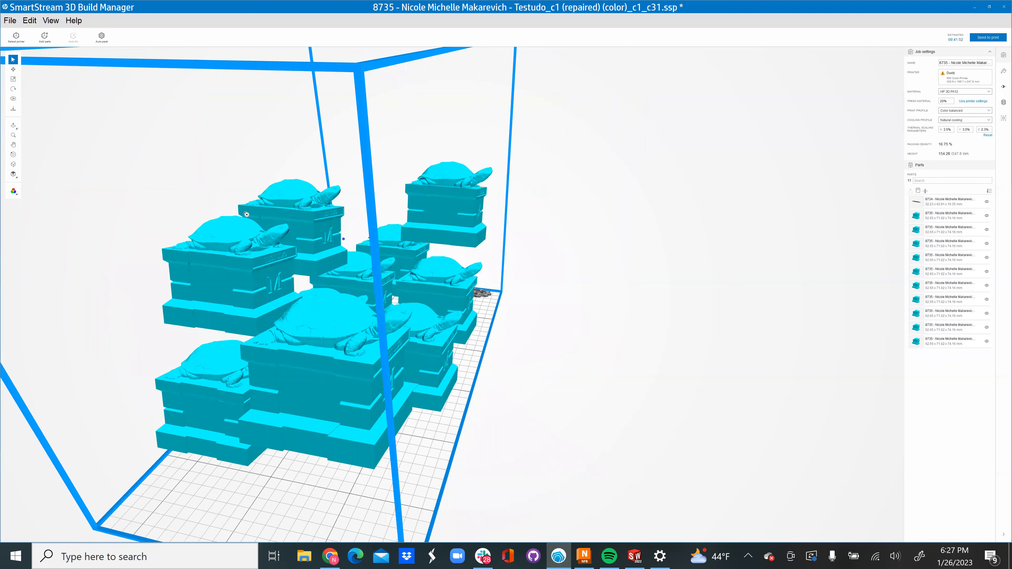
pyautogui.press('Home')
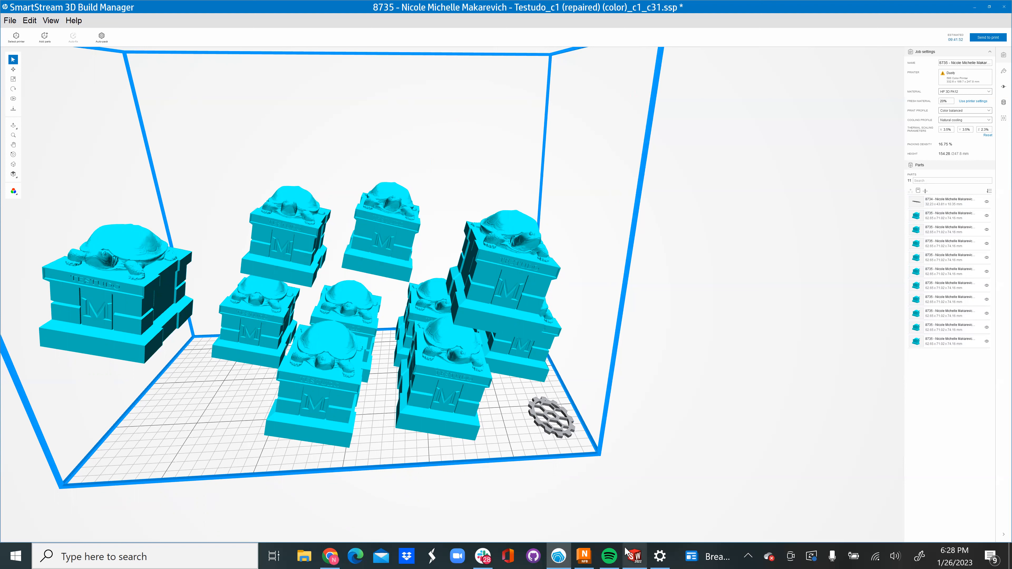
# Switch to SOLIDWORKS, examine the Static 1 von Mises stress plot of Part1, and display its resultant displacement plot
pyautogui.moveTo(634, 556)
pyautogui.click(636, 556)
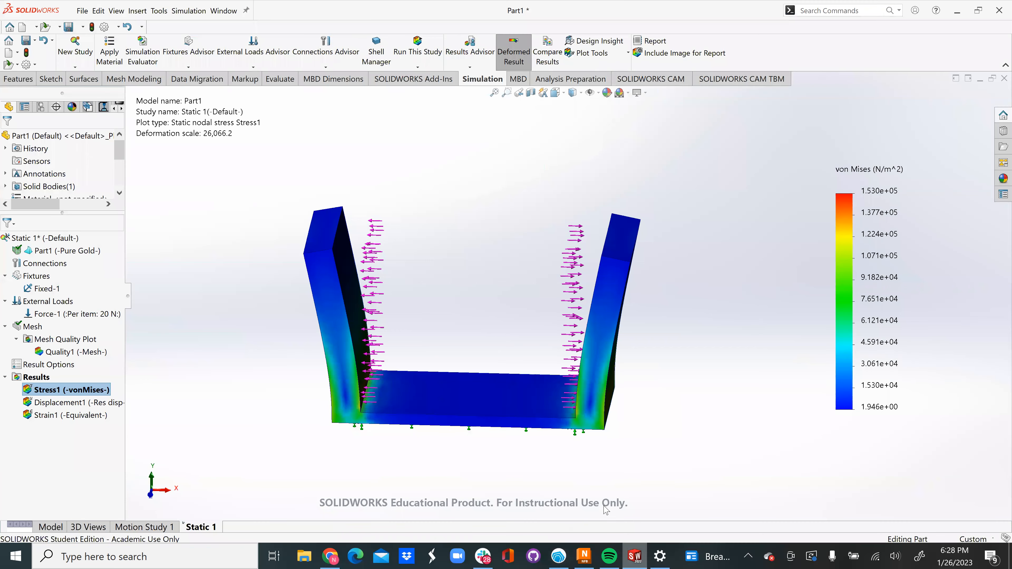
pyautogui.moveTo(259, 260); pyautogui.dragTo(259, 280, button='right')
pyautogui.moveTo(273, 241); pyautogui.dragTo(199, 337, button='middle')
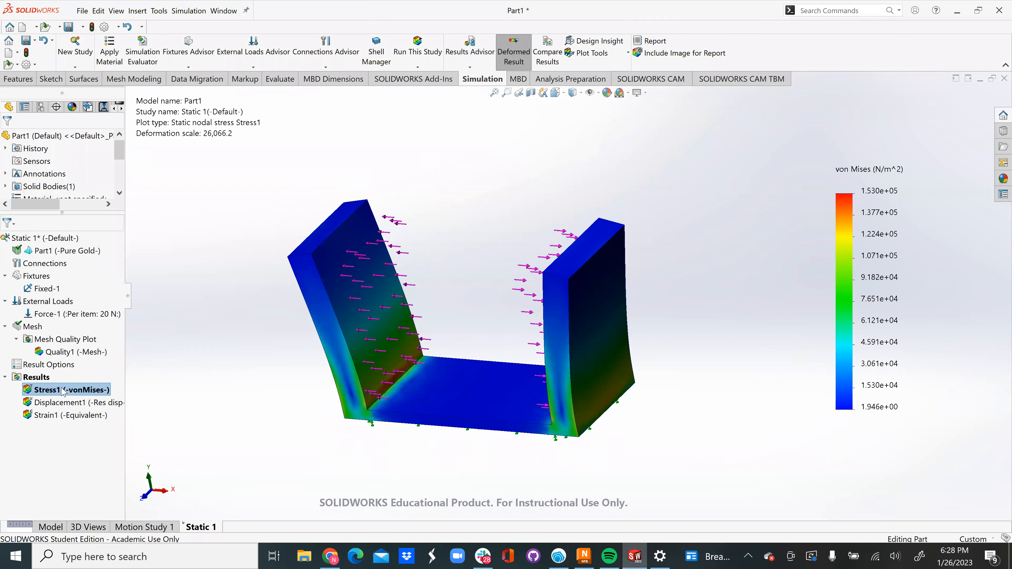
pyautogui.click(61, 403)
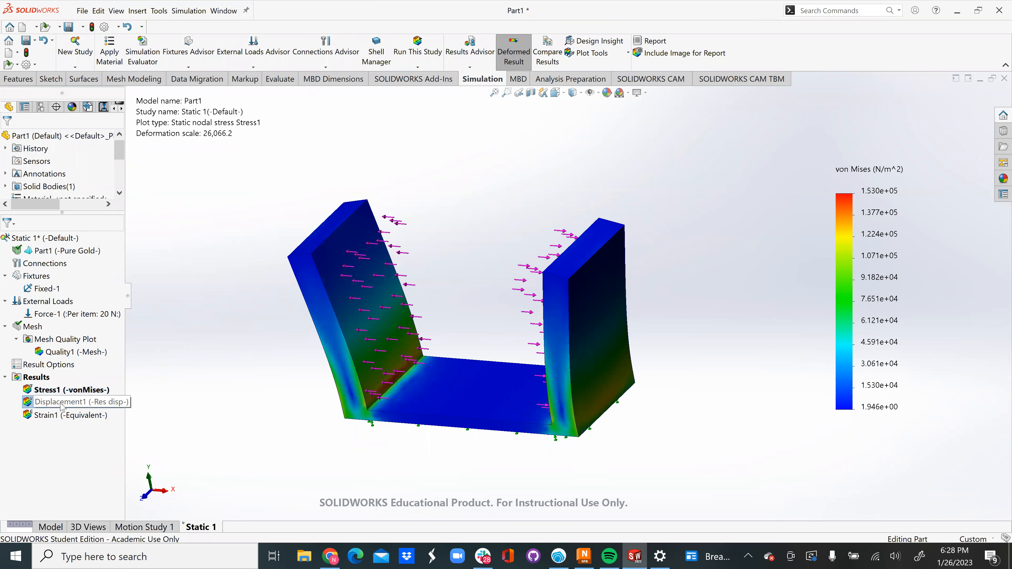
pyautogui.doubleClick(62, 404)
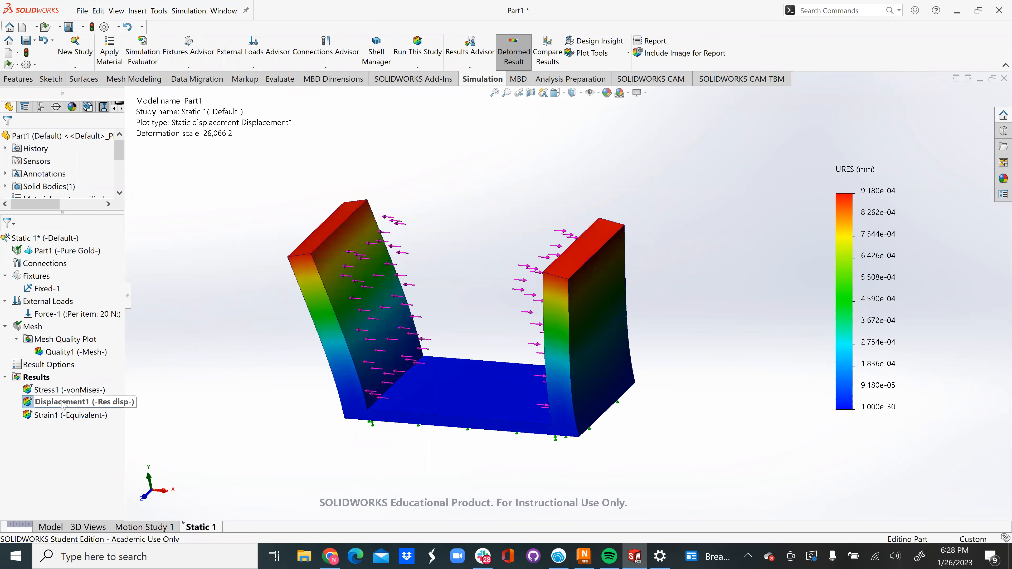
# Save the Displacement1 plot to the Downloads folder as a VRML (*.wrl) file named Part1-Static 1-Results-Displacement1.analysis
pyautogui.rightClick(63, 405)
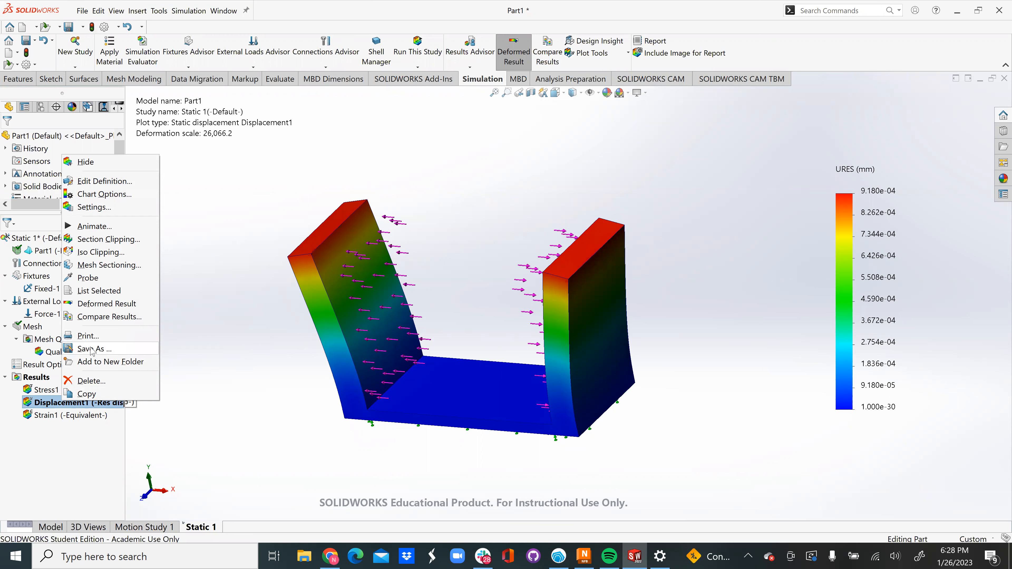
pyautogui.click(92, 349)
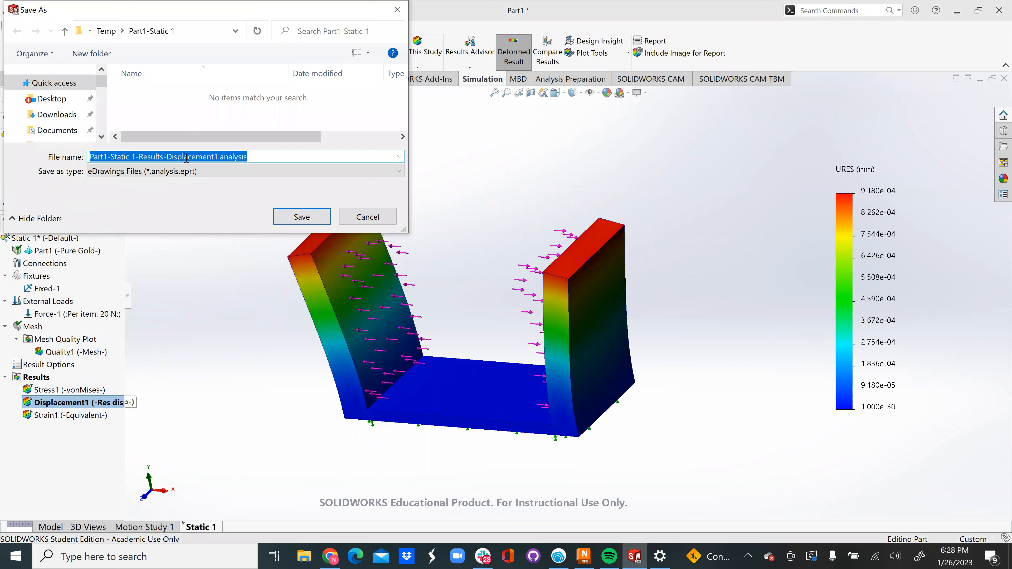
pyautogui.click(212, 172)
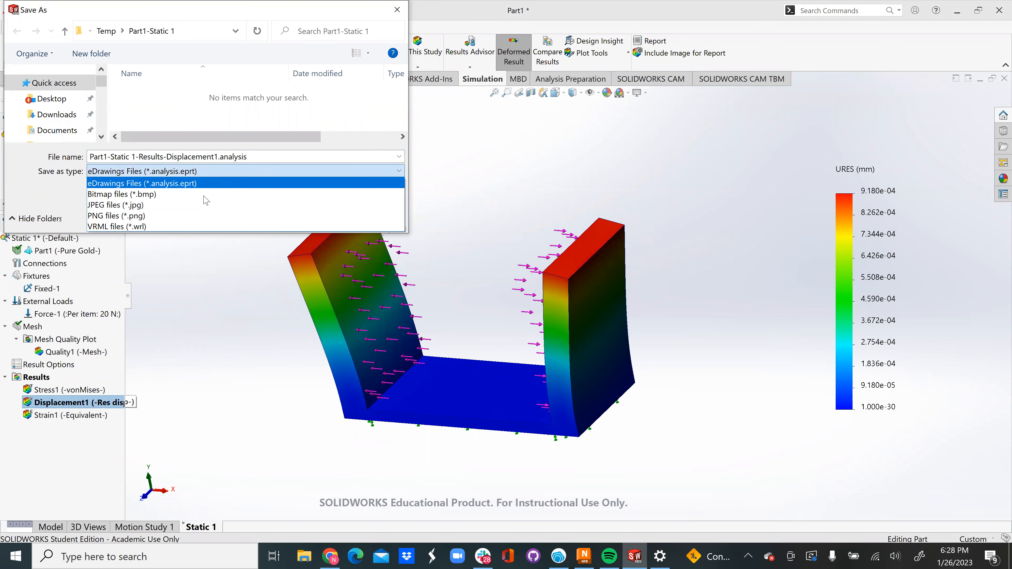
pyautogui.click(155, 226)
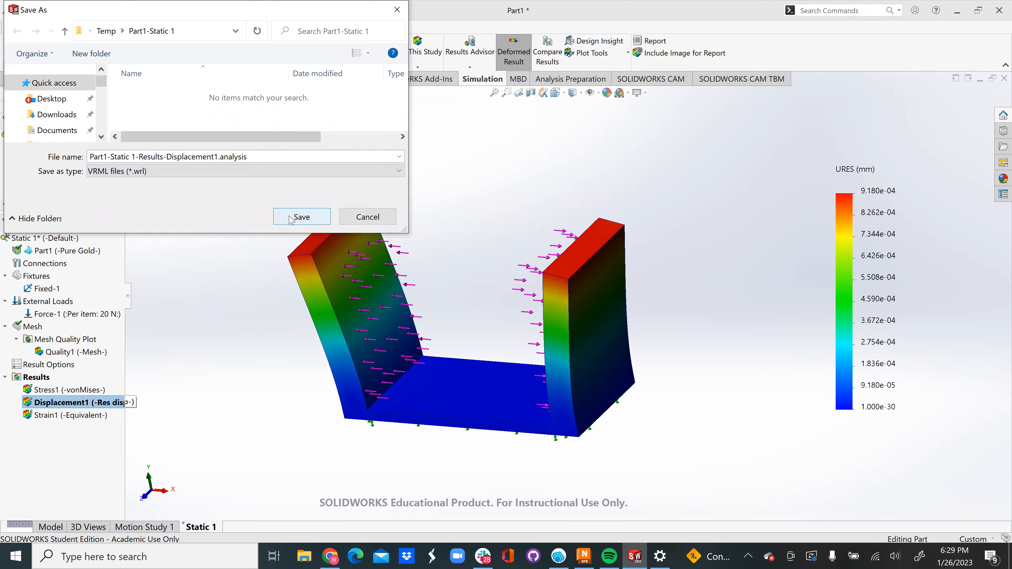
pyautogui.click(71, 119)
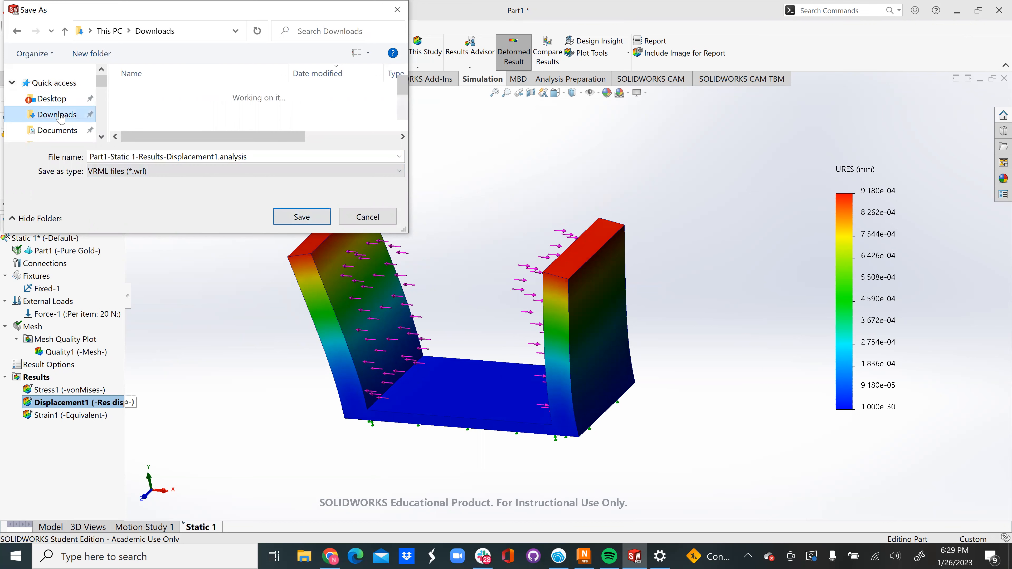
pyautogui.click(298, 222)
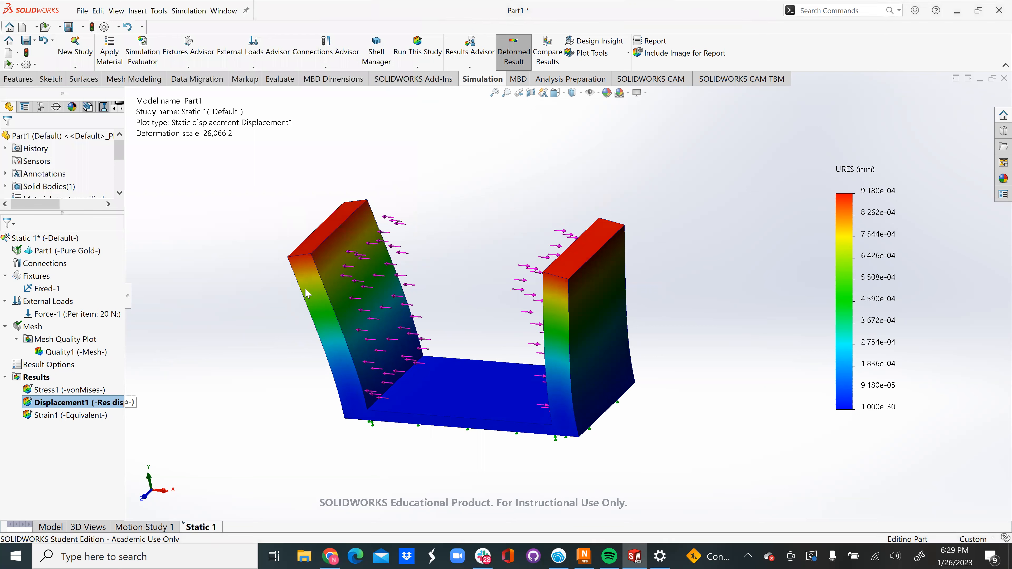
# Switch to SmartStream 3D Build Manager, add the Part1-Static 1-Results-Displacement1 file from Downloads, and view the whole coloured part against the build volume
pyautogui.click(559, 557)
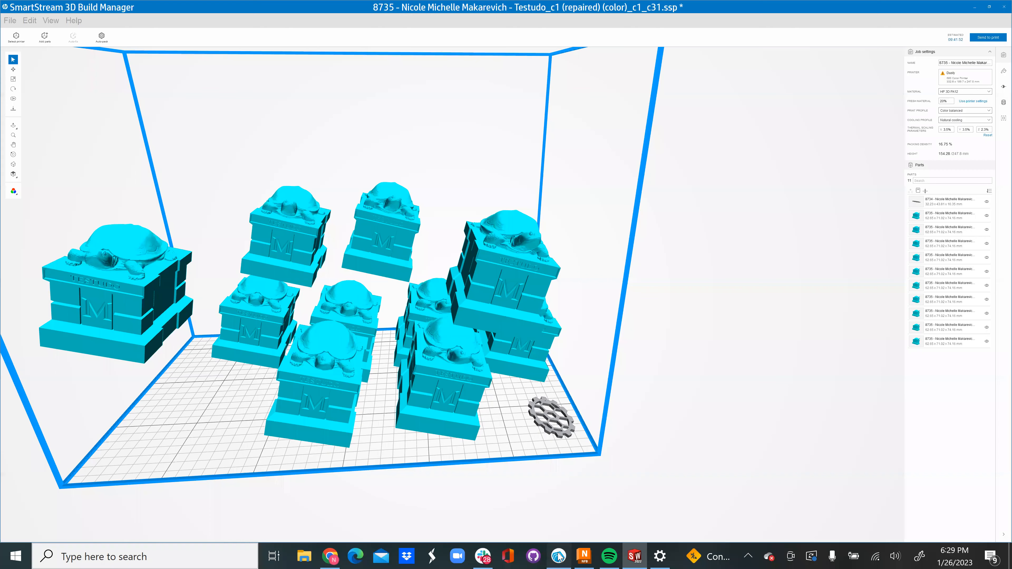
pyautogui.click(45, 38)
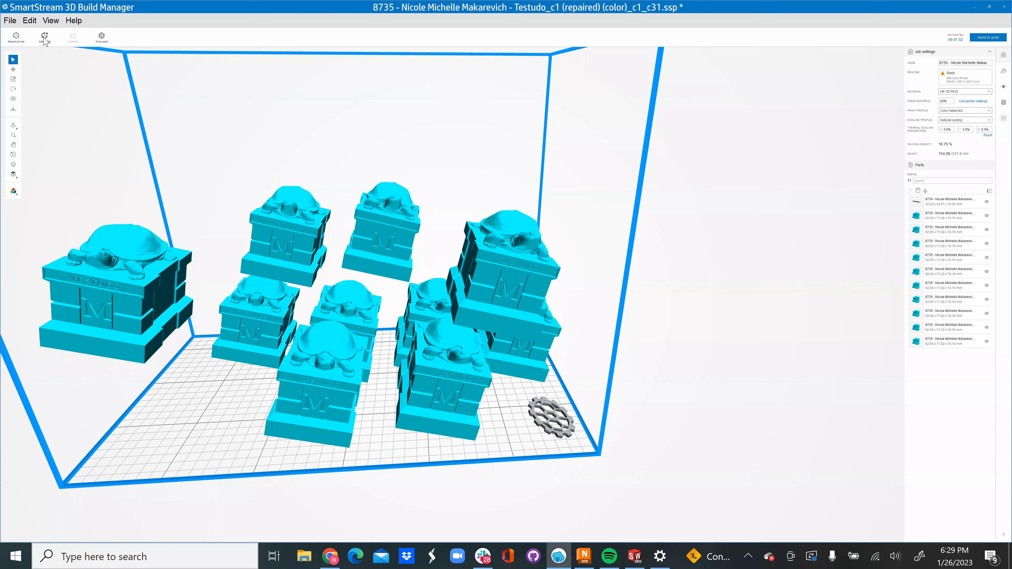
pyautogui.click(44, 38)
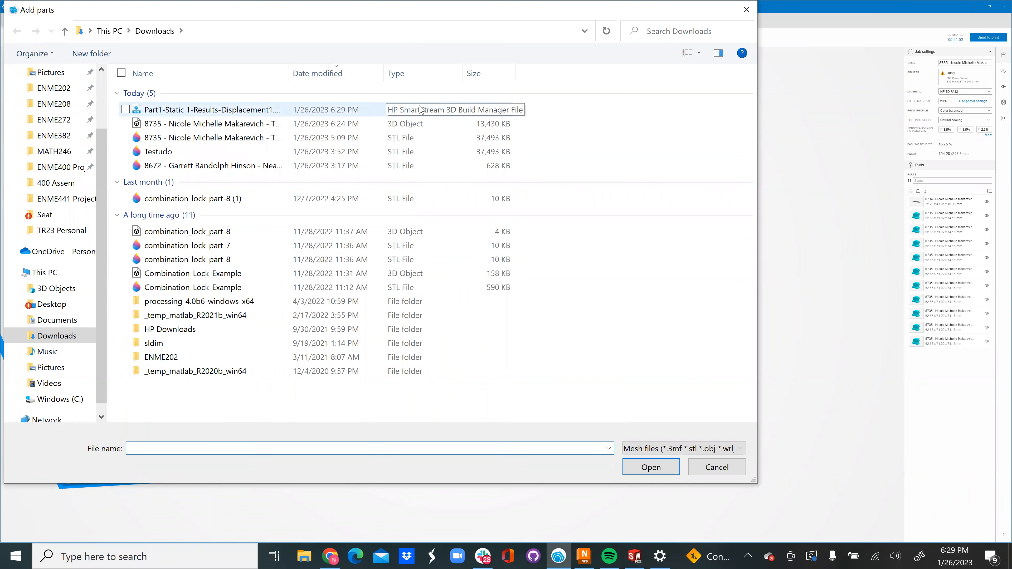
pyautogui.doubleClick(349, 110)
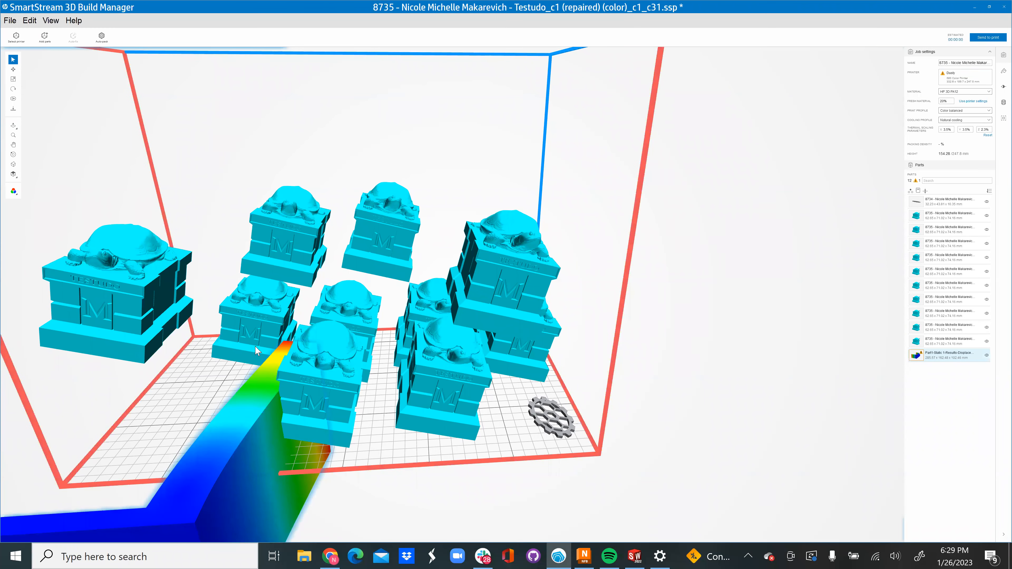
pyautogui.scroll(2, 246, 309)
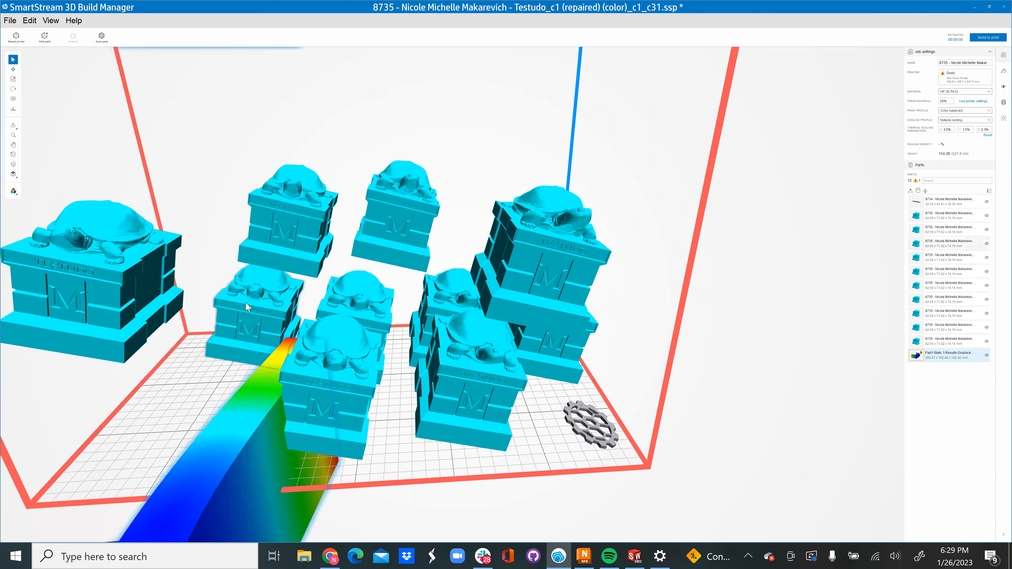
pyautogui.scroll(-3, 242, 301)
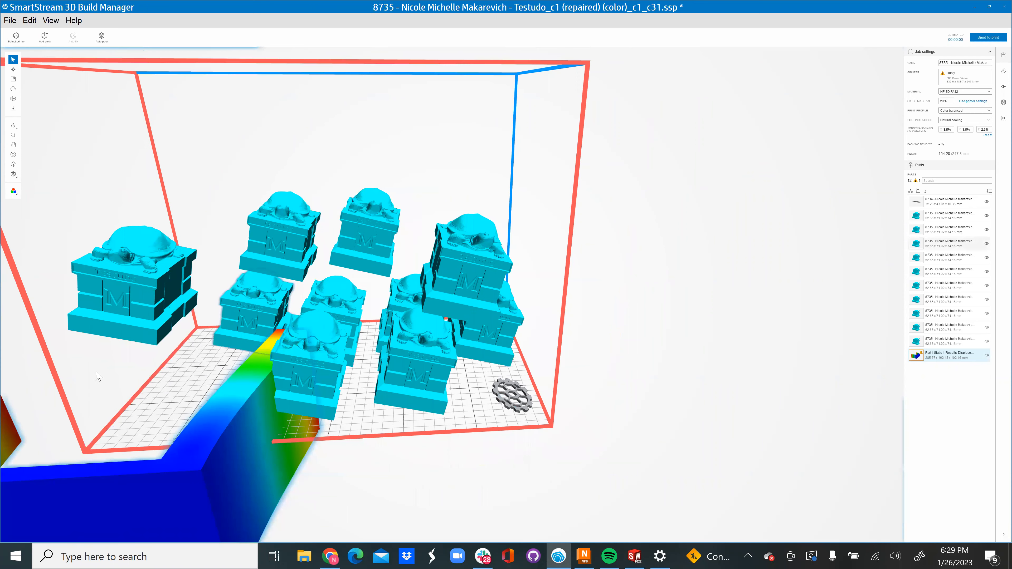
pyautogui.scroll(-2, 100, 376)
pyautogui.scroll(-1, 180, 440)
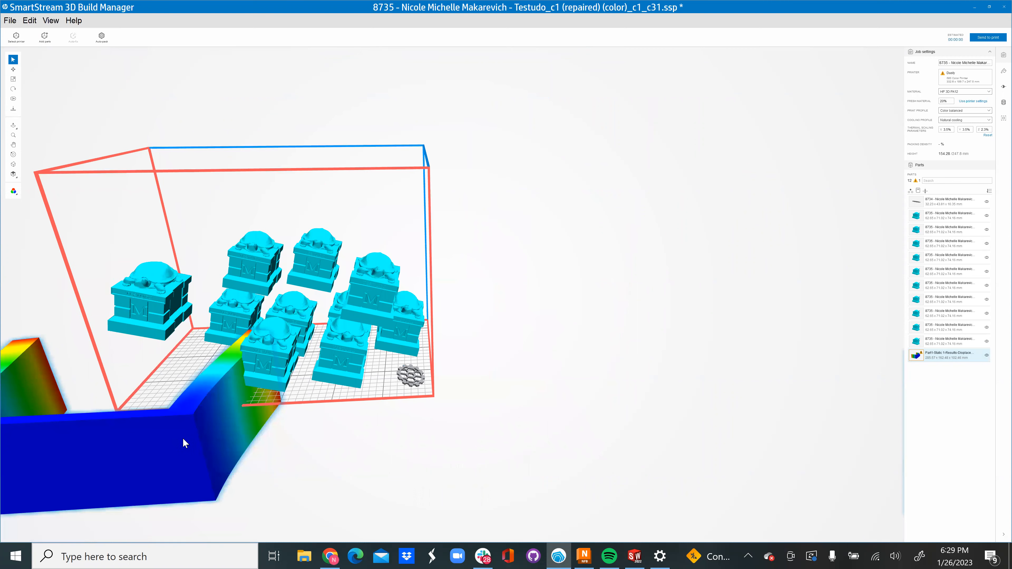
# Delete the imported displacement-result part from the build volume
pyautogui.click(173, 448)
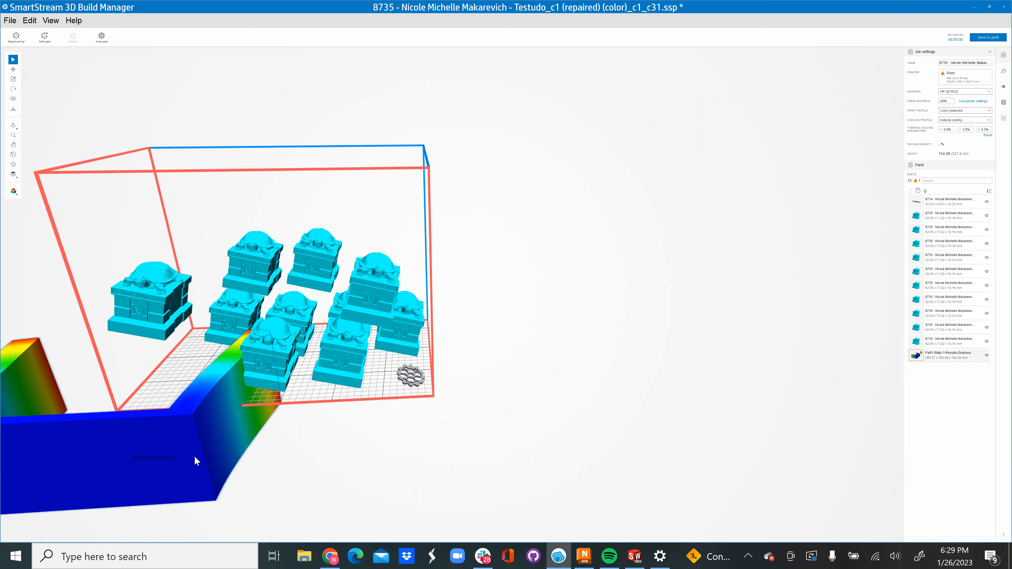
pyautogui.click(157, 453)
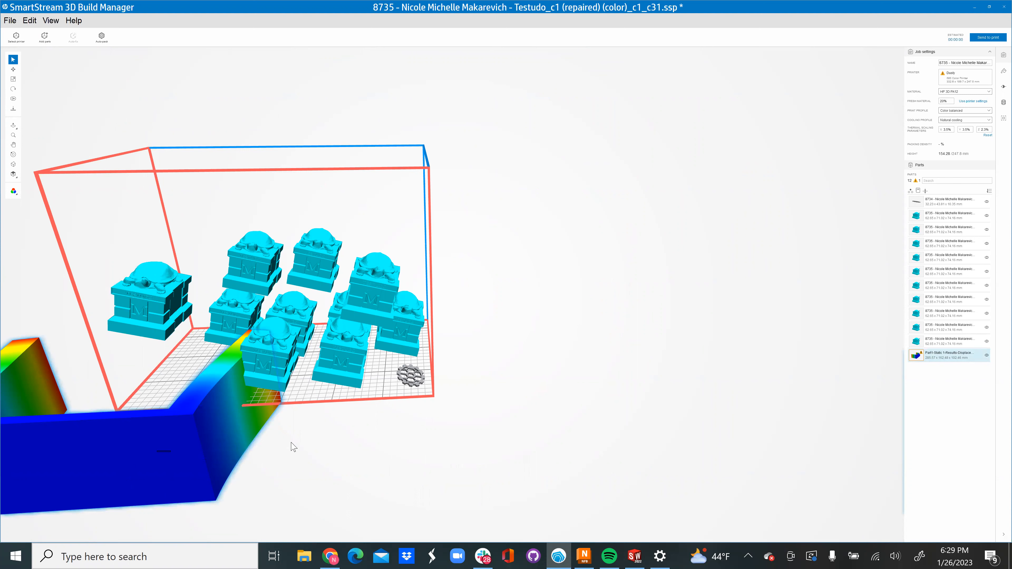
pyautogui.click(704, 251)
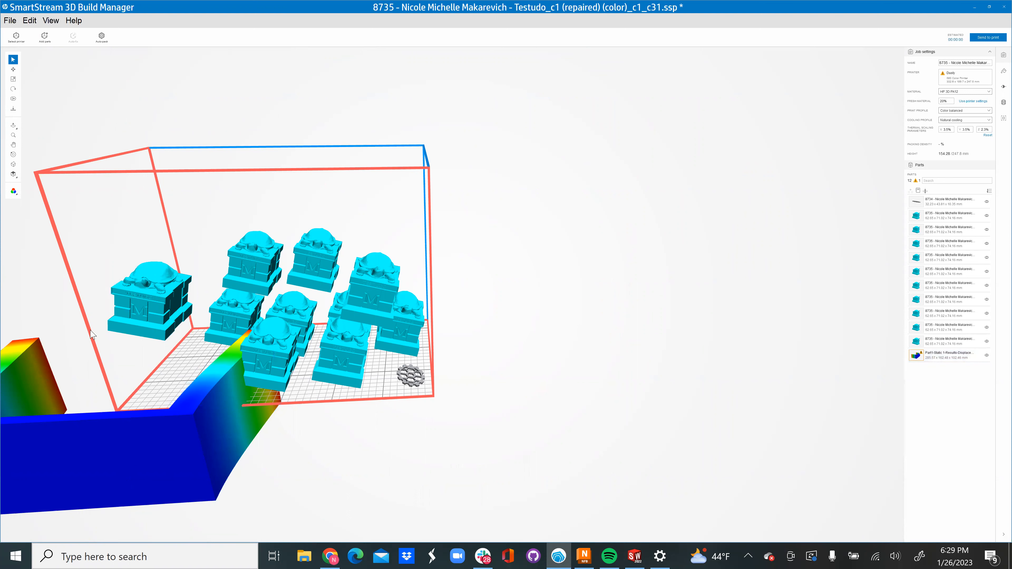
pyautogui.click(144, 443)
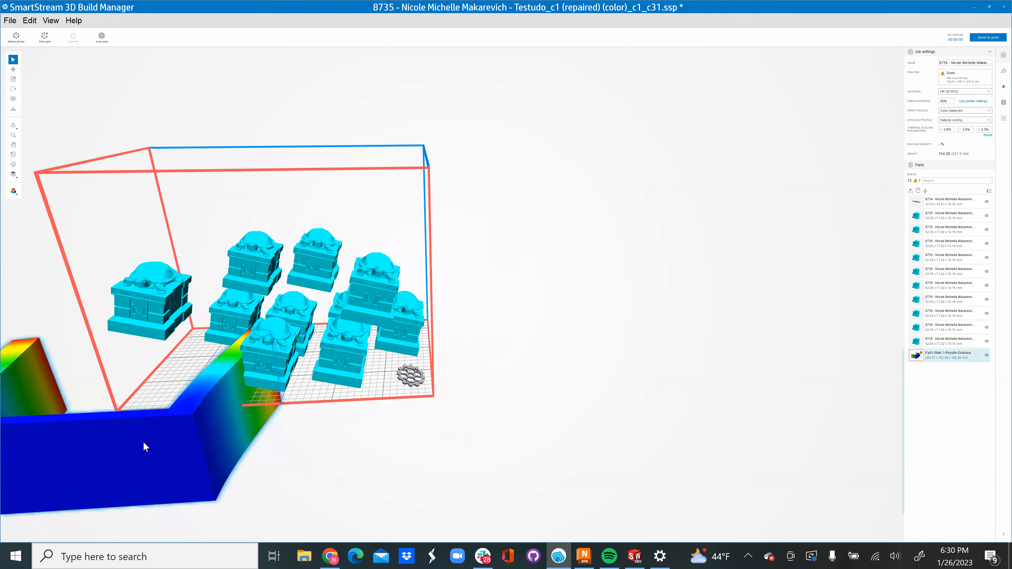
pyautogui.press('Delete')
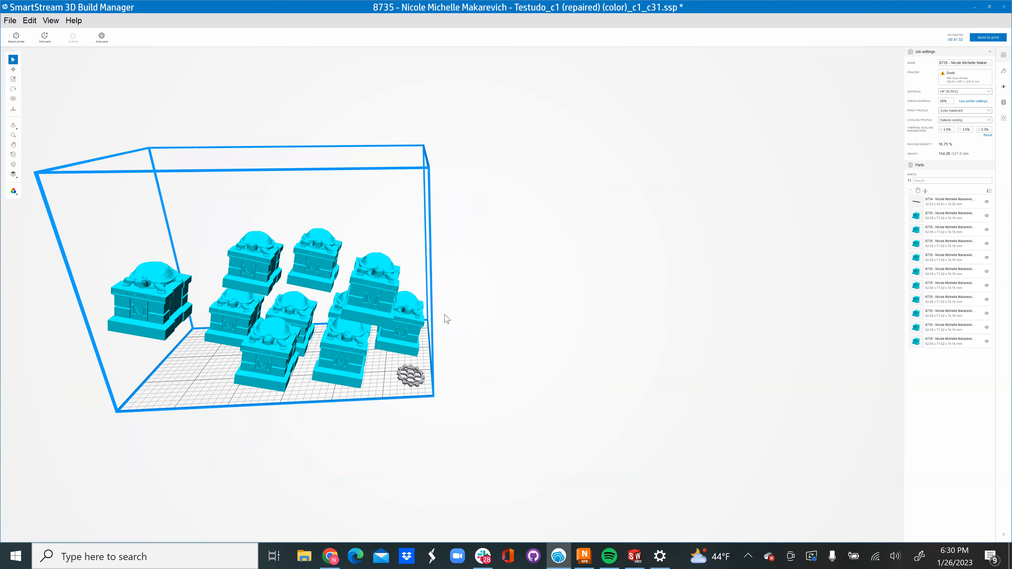
# Choose HP 3D PA12 as the material and Color balanced as the print profile, and review the cooling profiles, keeping Natural cooling
pyautogui.hotkey('ctrl', 's')
pyautogui.click(964, 92)
pyautogui.click(964, 98)
pyautogui.click(959, 111)
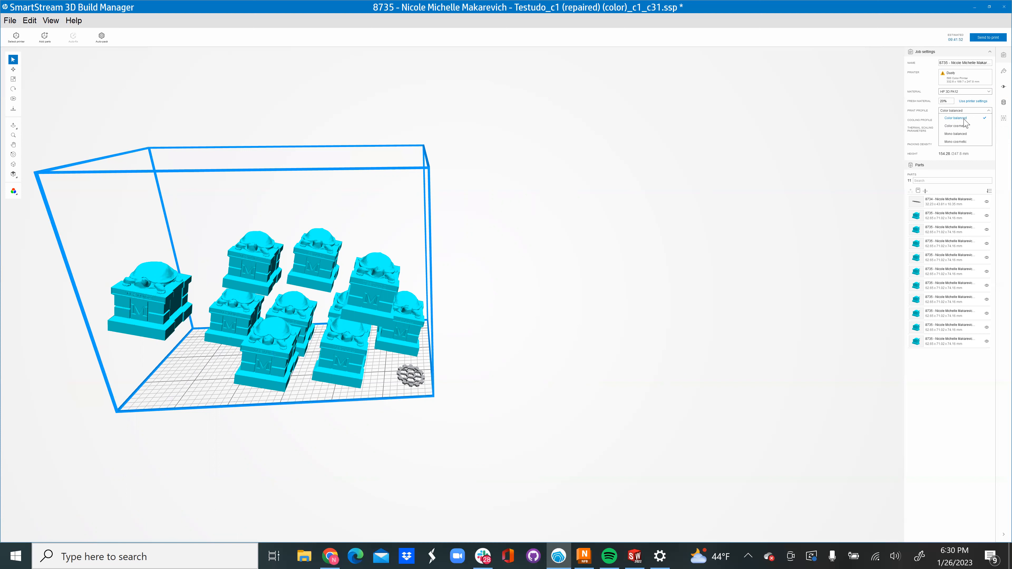
pyautogui.click(959, 118)
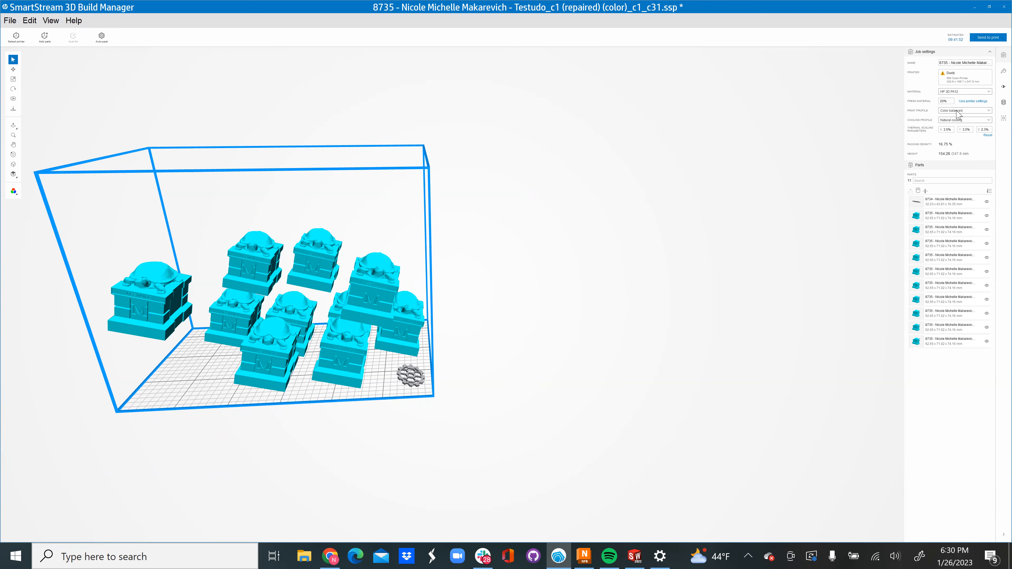
pyautogui.click(947, 121)
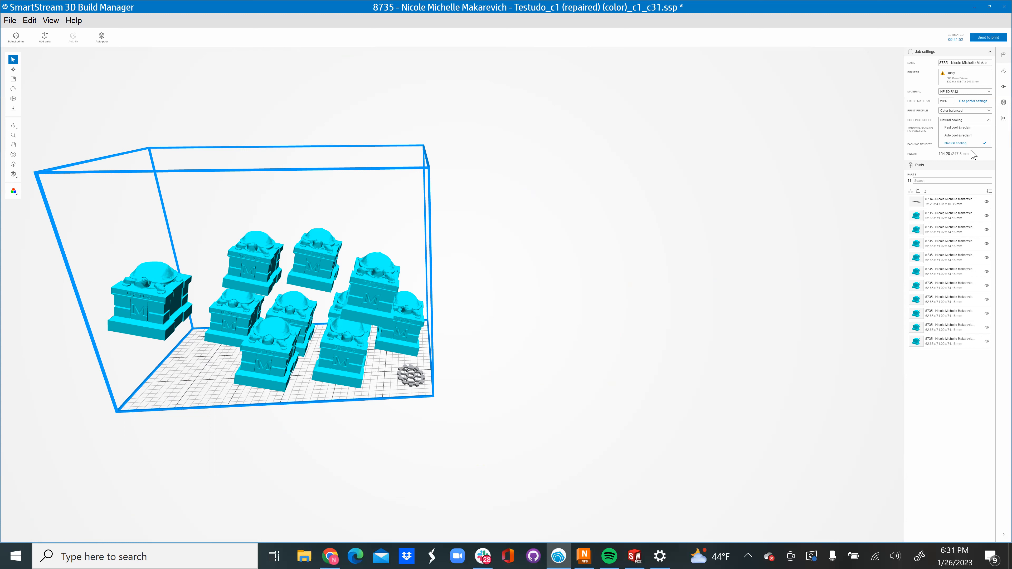
pyautogui.click(820, 163)
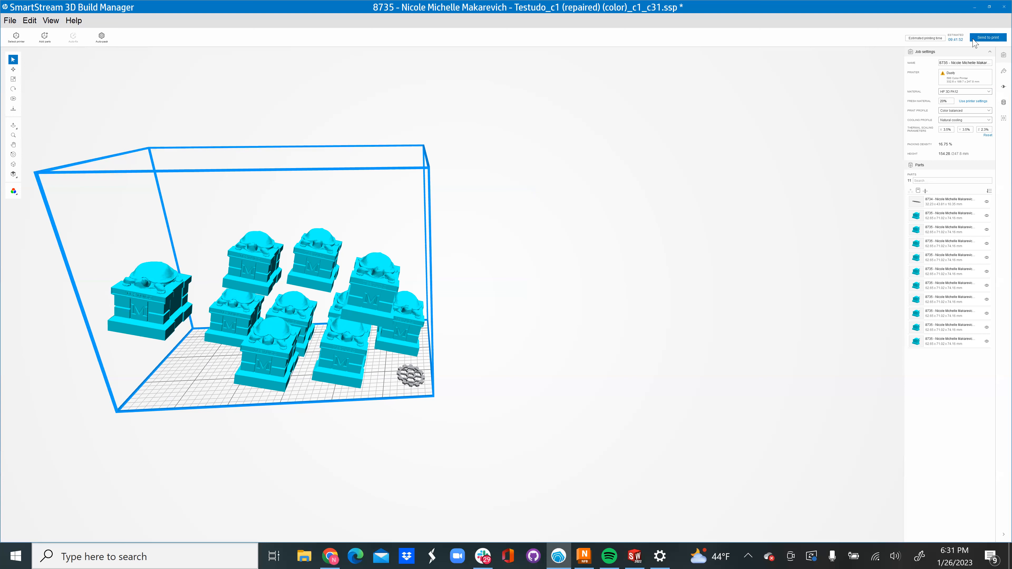
# Send the build job to the printer, continuing without analyzing the parts' wall thickness
pyautogui.click(991, 38)
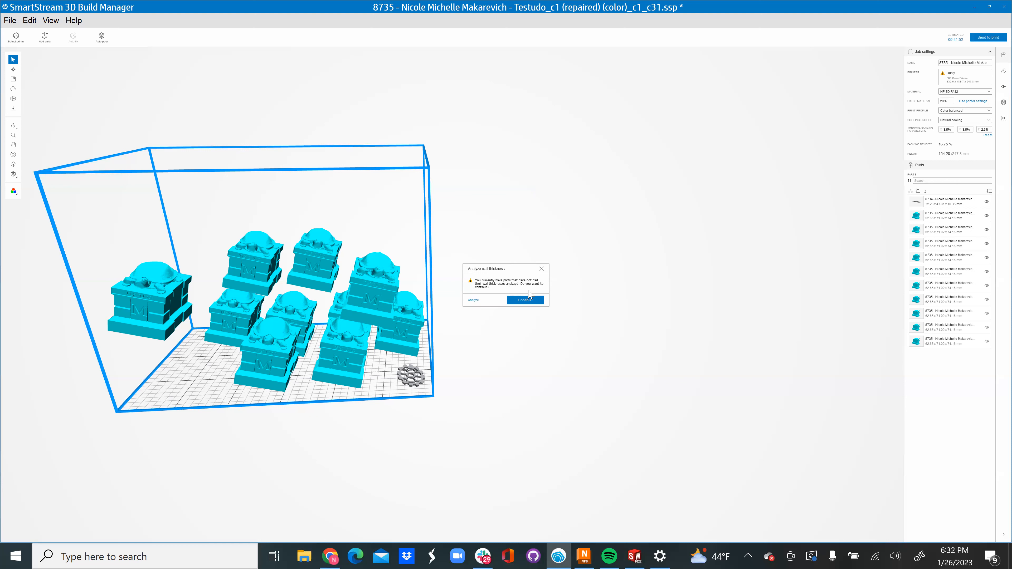
pyautogui.click(523, 303)
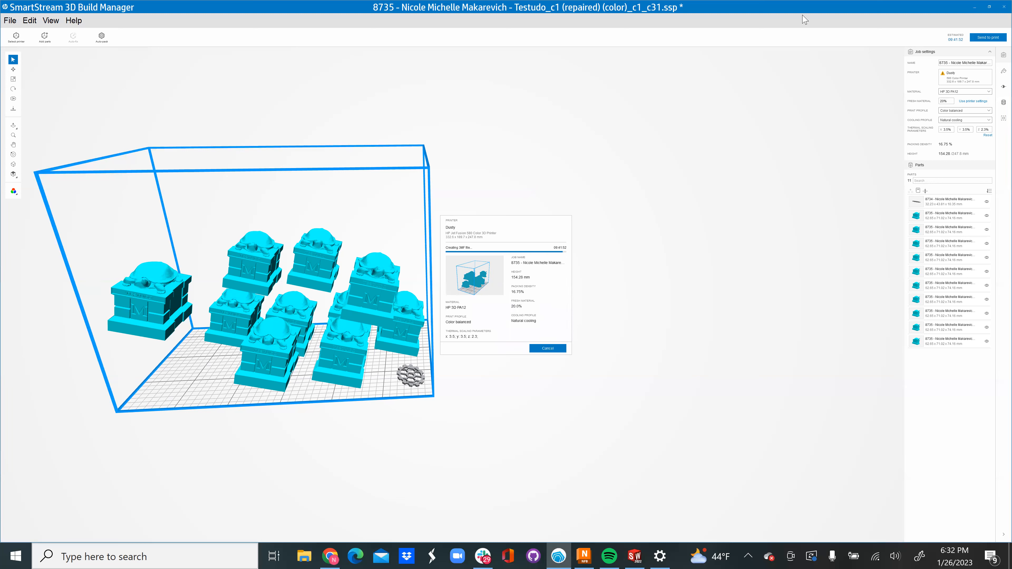
# Switch through Netfabb to the Keychain order in PaperCut MF, review its delivery and additional instructions, and return to the SOLIDWORKS displacement plot
pyautogui.click(584, 557)
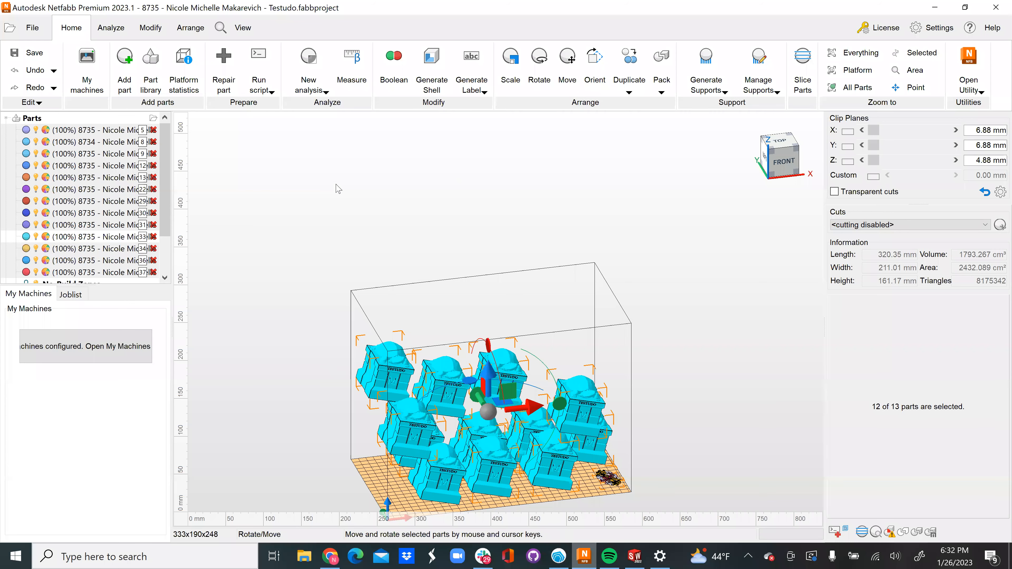
pyautogui.click(326, 557)
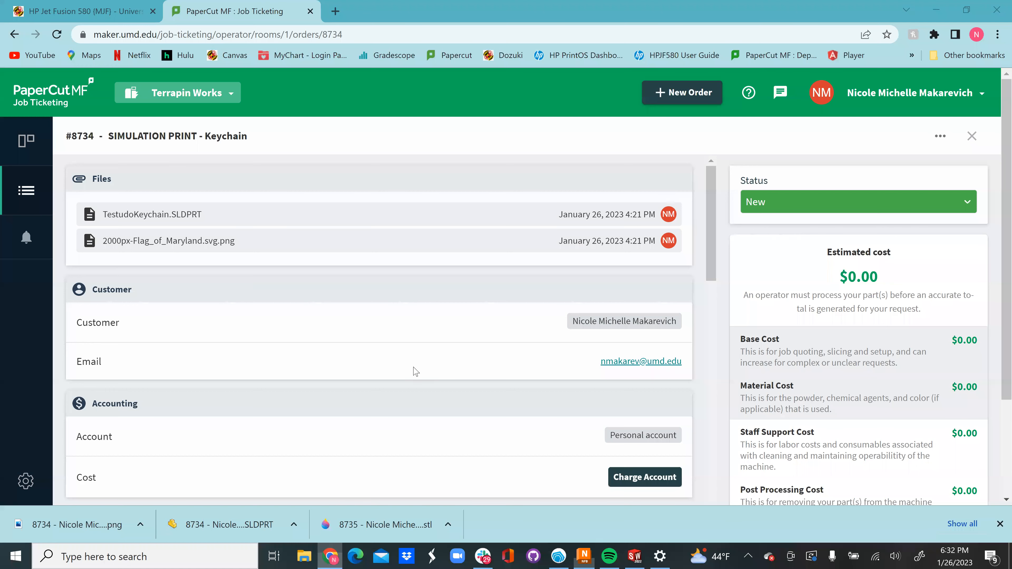
pyautogui.scroll(-5, 413, 364)
pyautogui.scroll(-5, 413, 360)
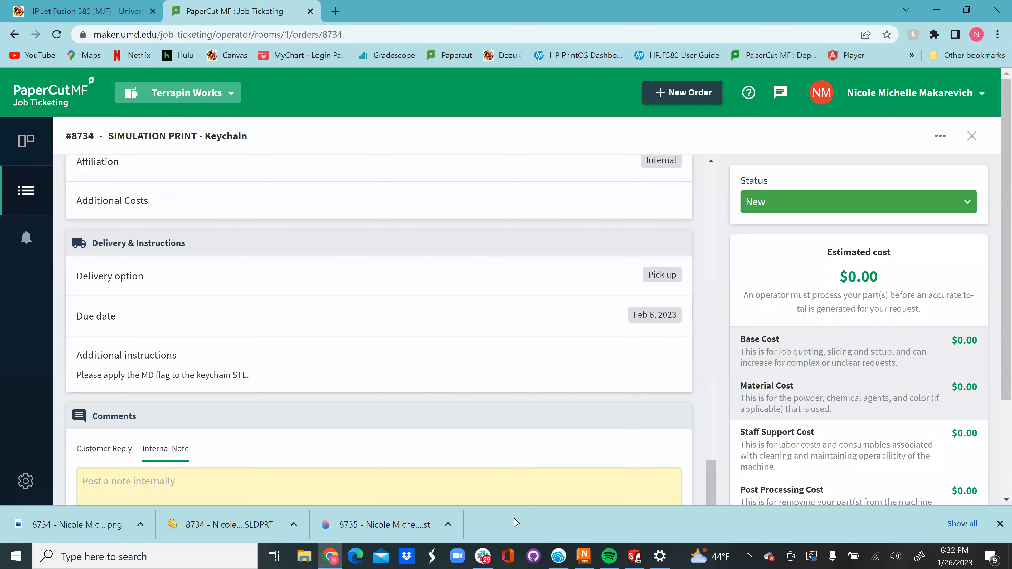
pyautogui.click(634, 557)
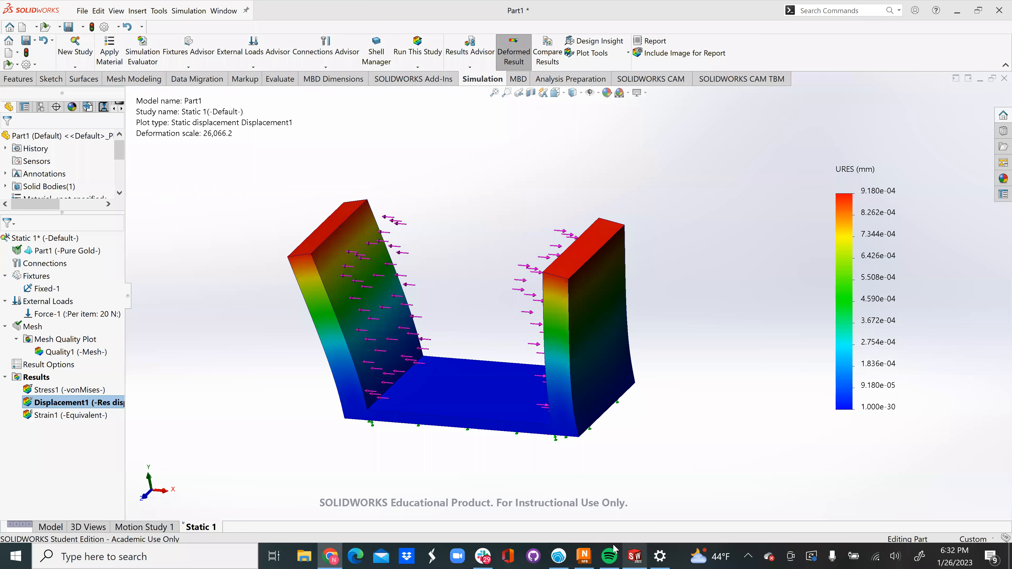